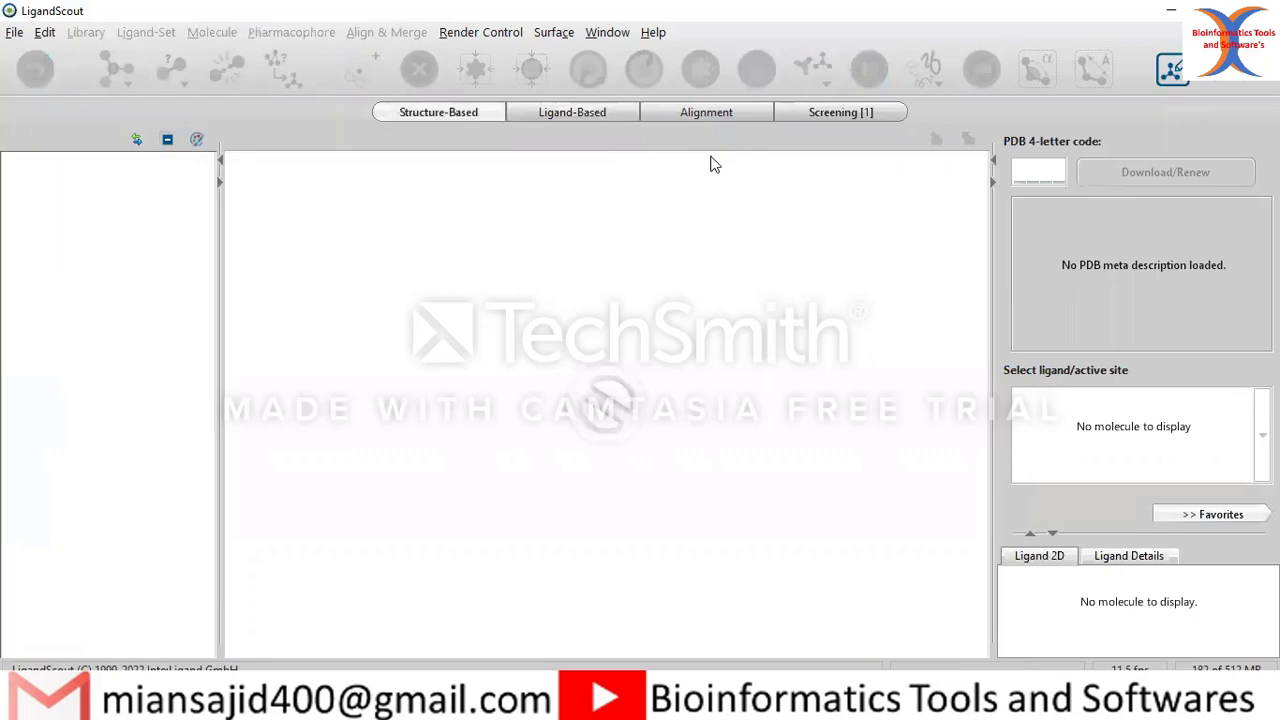
Review the Ligand-Based and Screening perspectives and the options for adding molecules to the ligand set
left_click(581, 112)
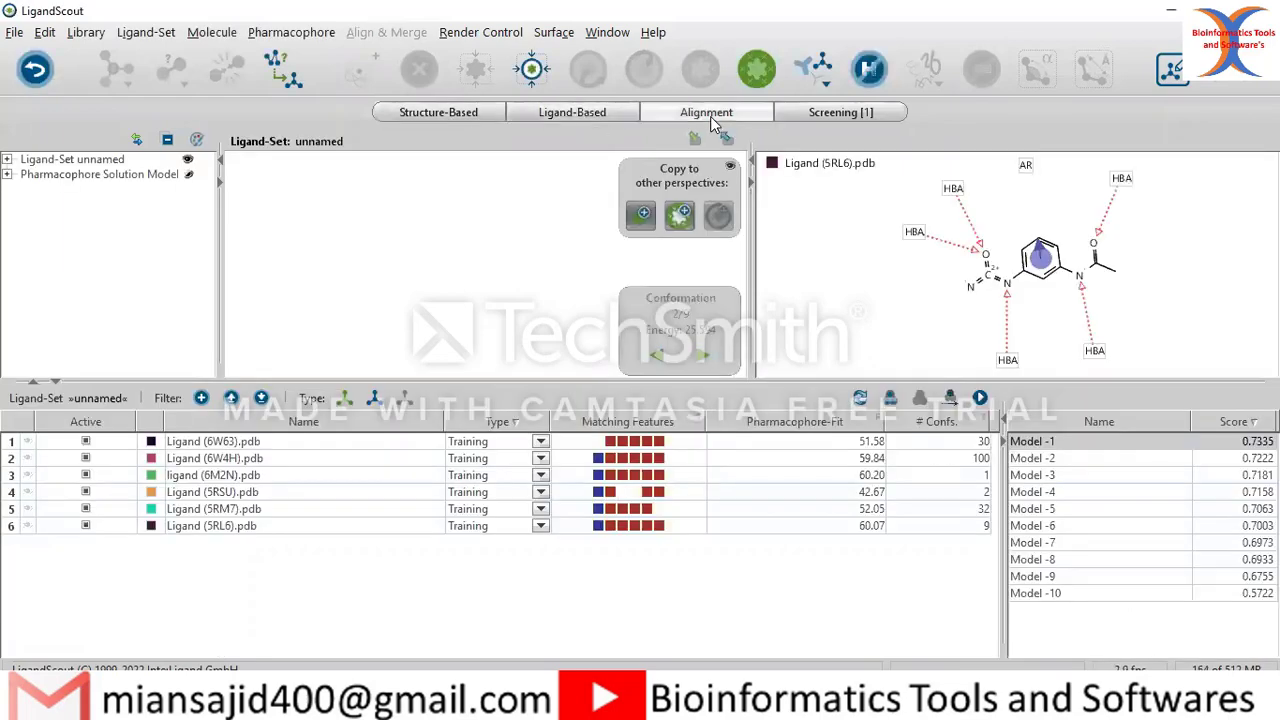
left_click(819, 111)
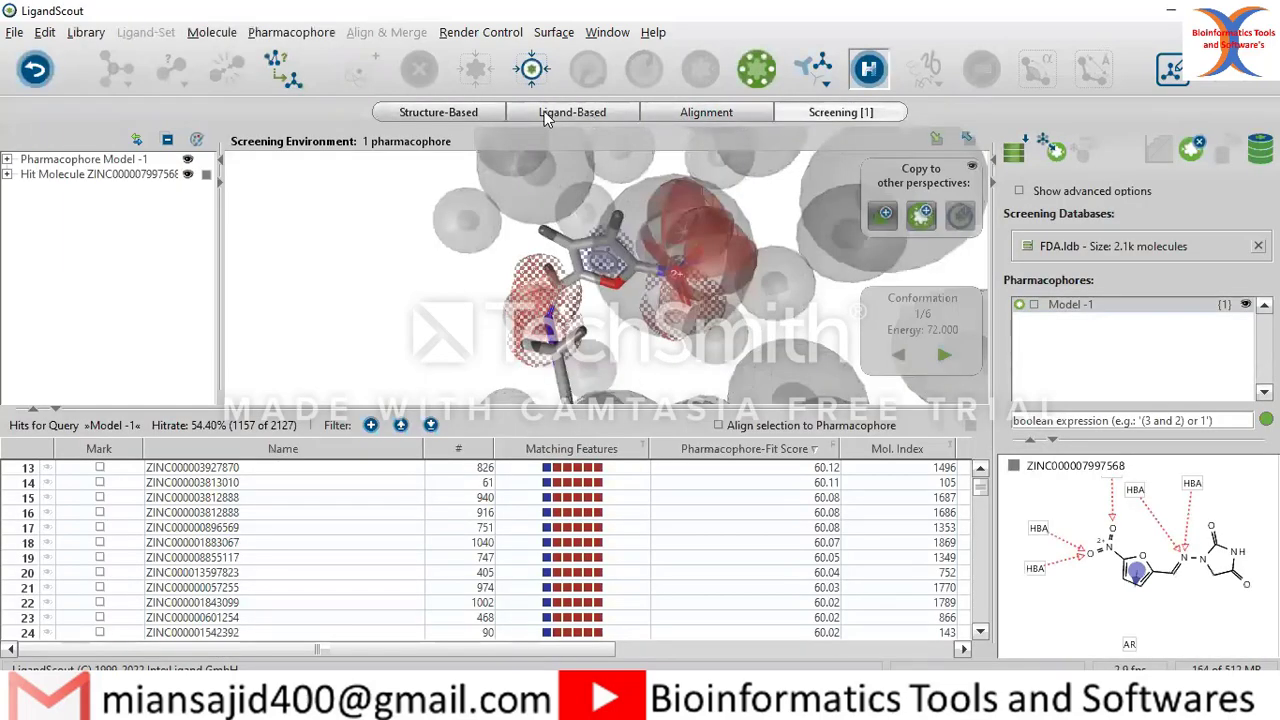
left_click(546, 114)
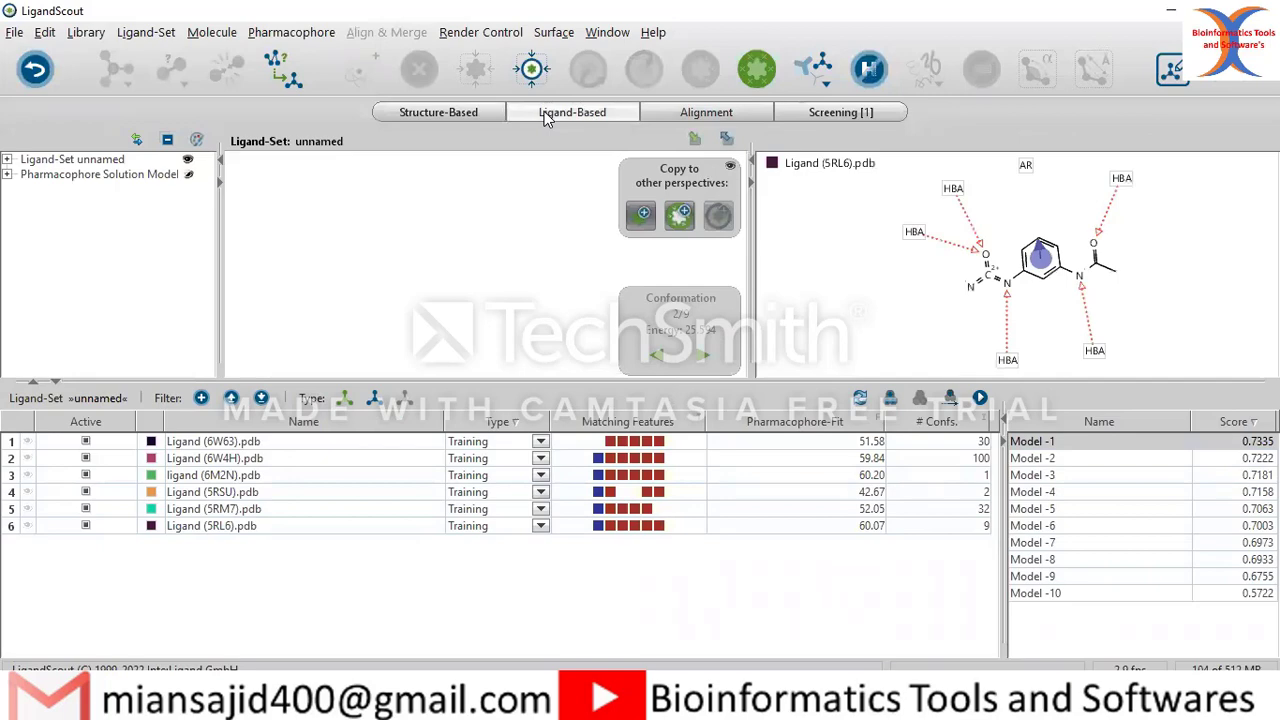
left_click(212, 33)
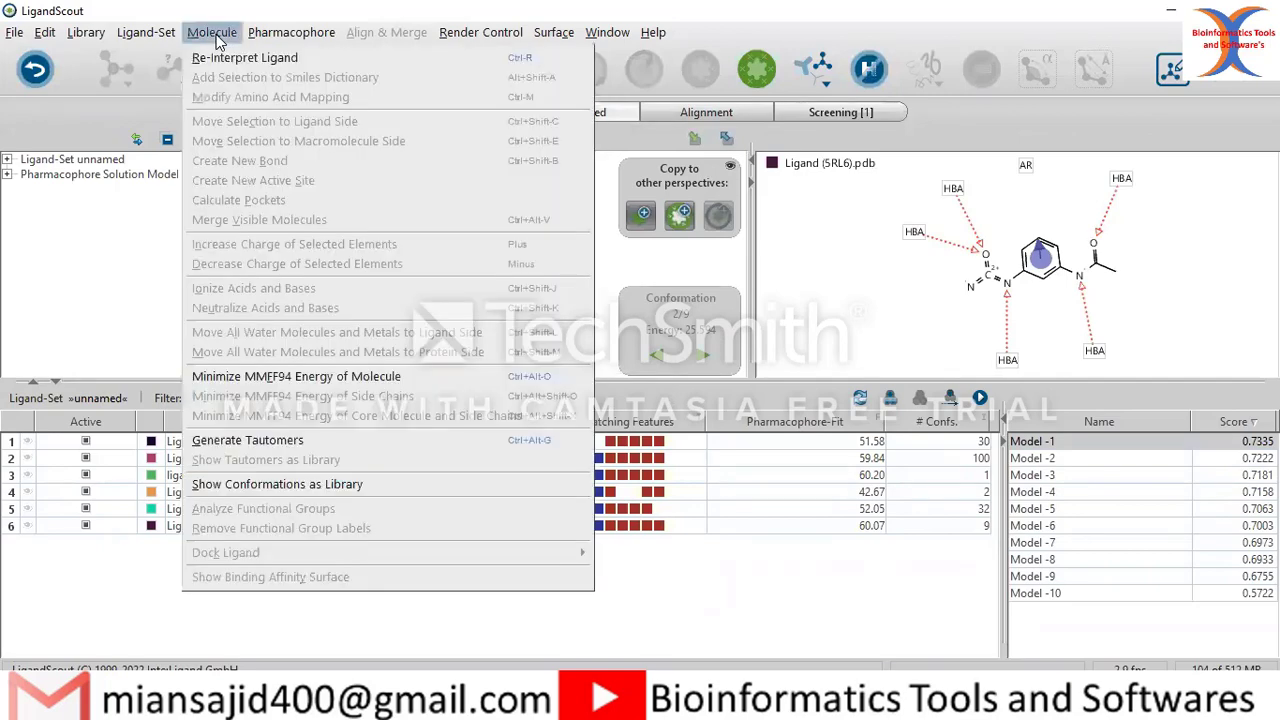
mouse_move(149, 37)
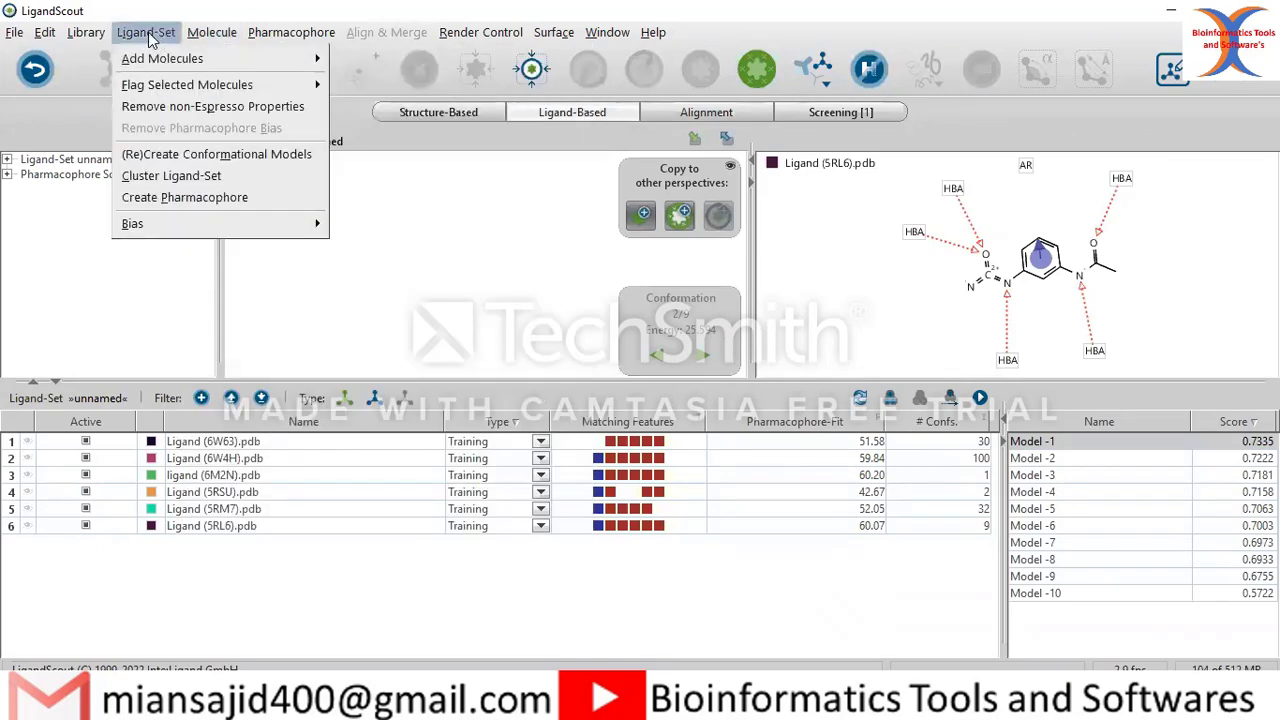
mouse_move(160, 61)
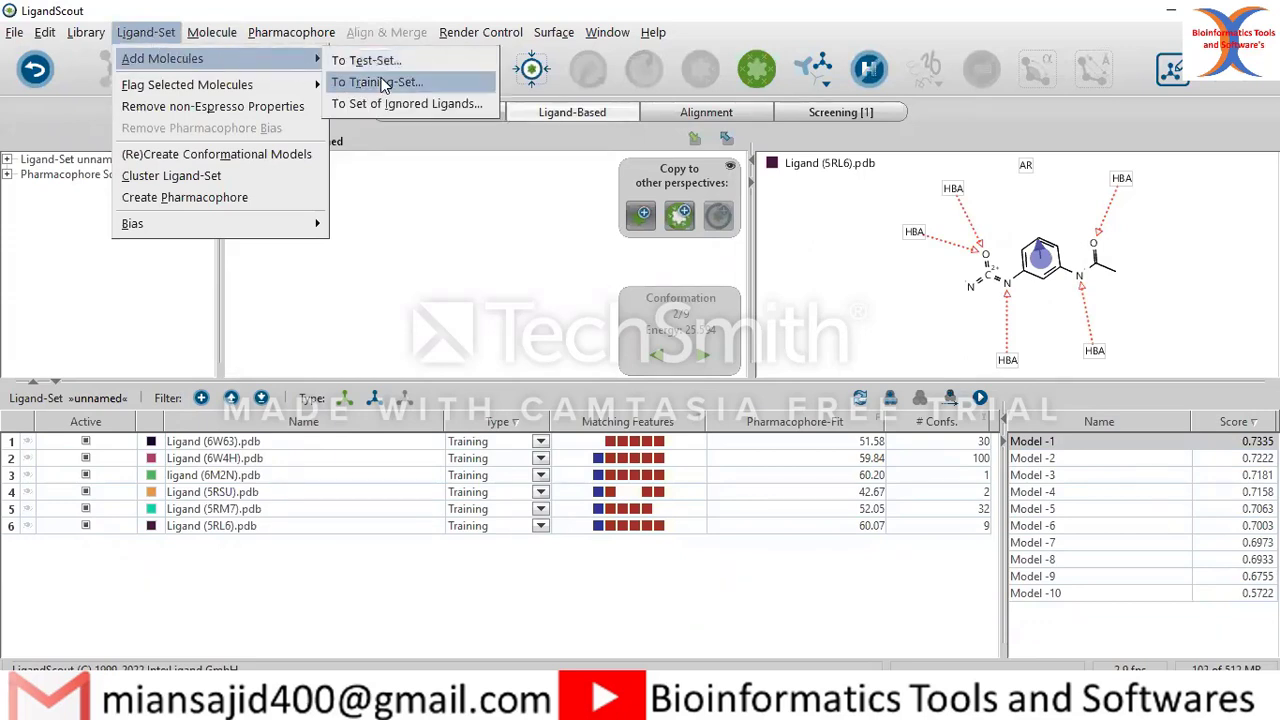
left_click(143, 293)
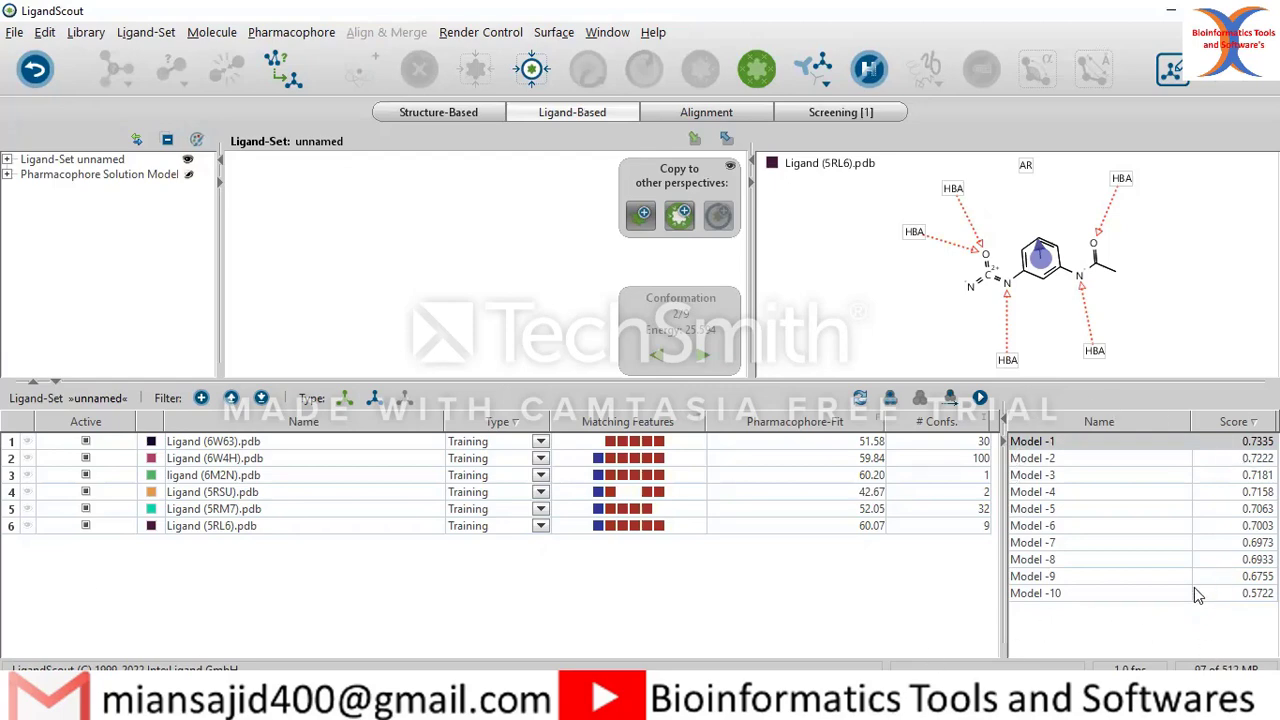
Select Model -1 among the generated models and open the options for copying its pharmacophore to another perspective
left_click(1037, 443)
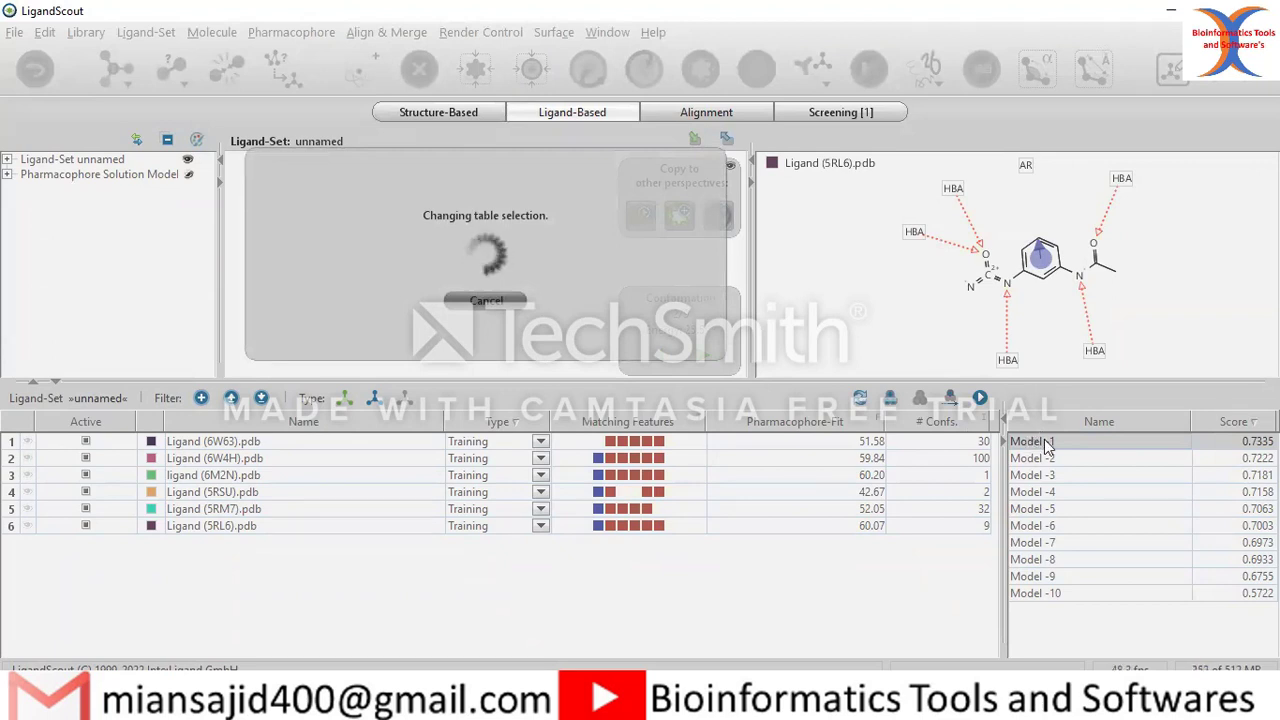
left_click(486, 300)
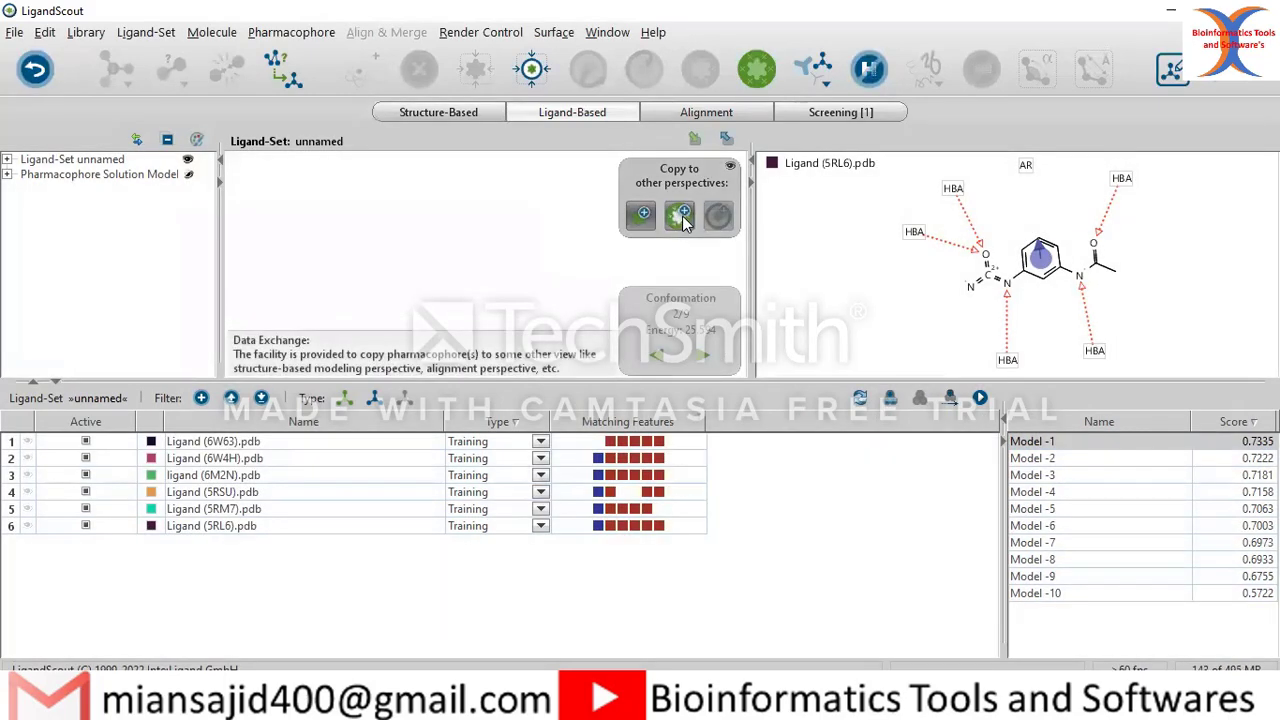
left_click(683, 220)
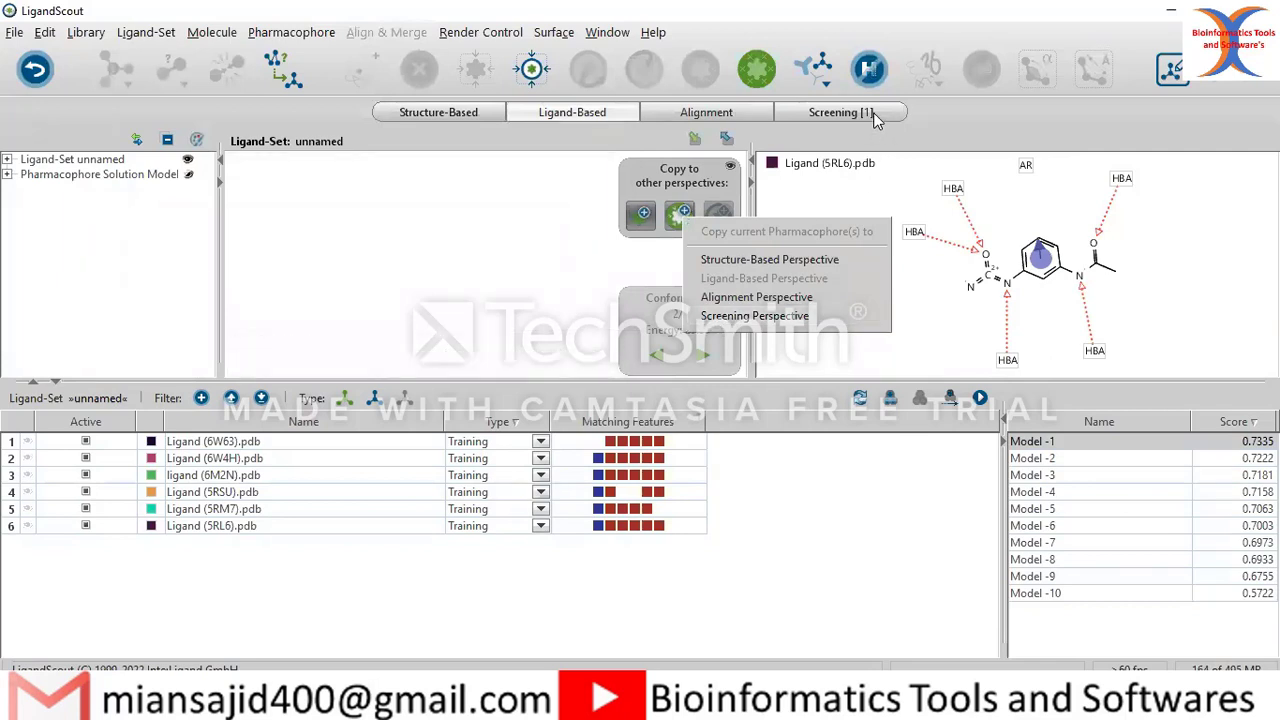
left_click(828, 118)
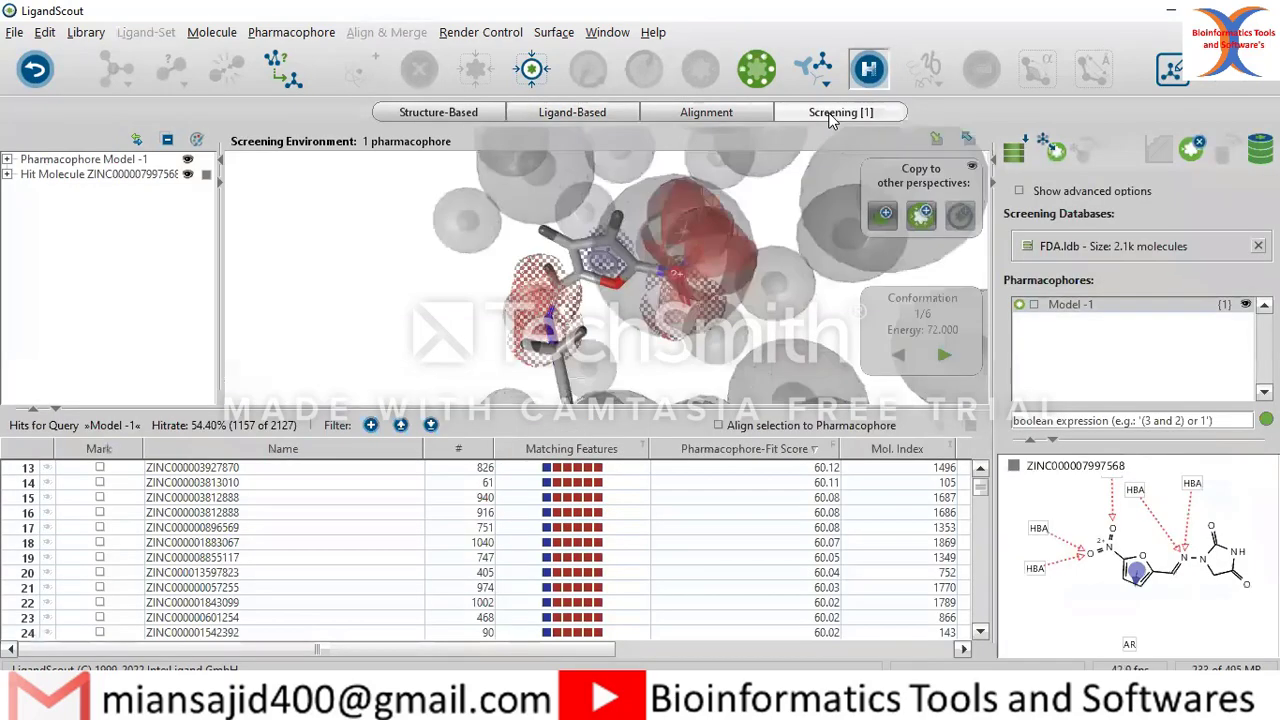
scroll(672, 287, "down", 3)
scroll(672, 287, "up", 3)
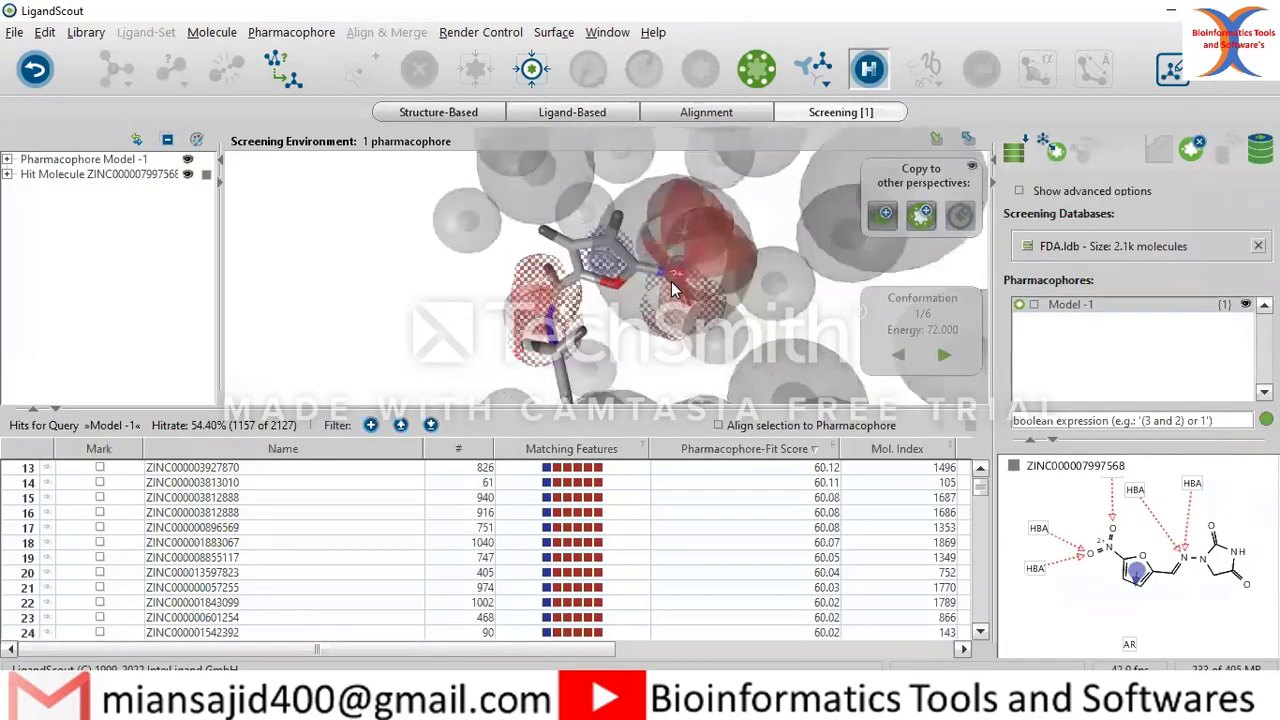
scroll(672, 283, "down", 5)
left_click_drag(757, 330, 624, 390)
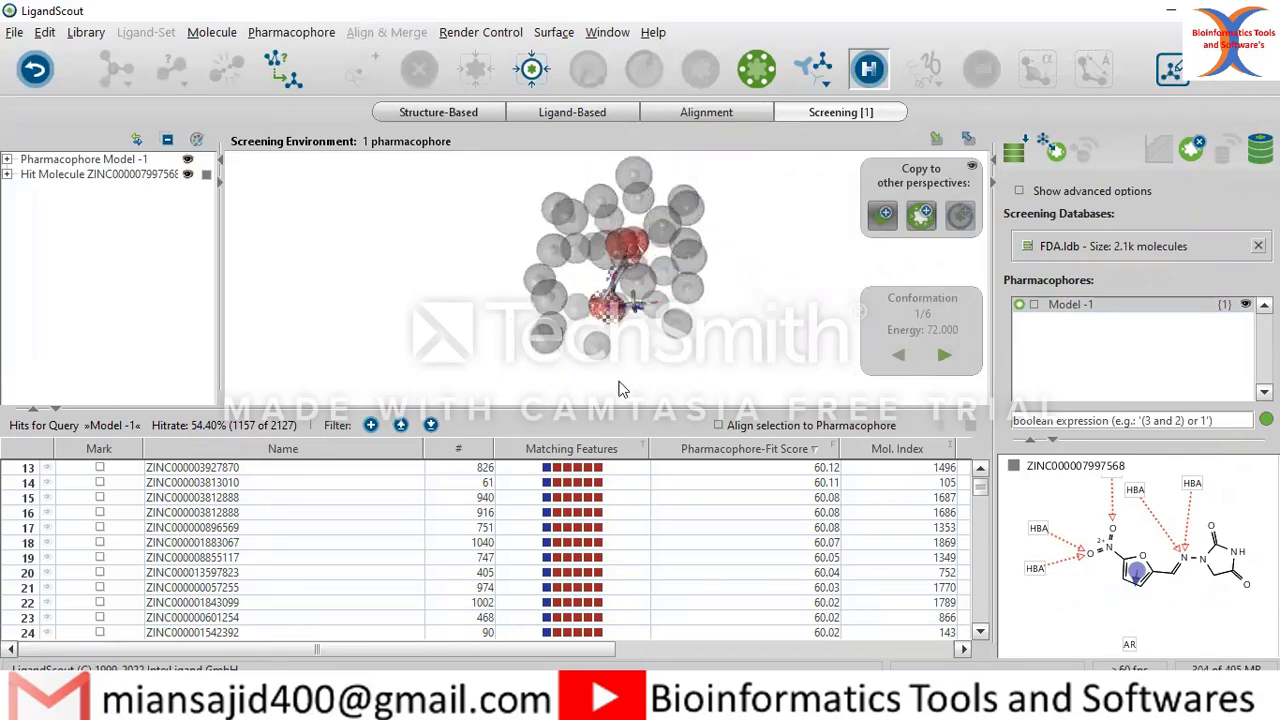
left_click(203, 469)
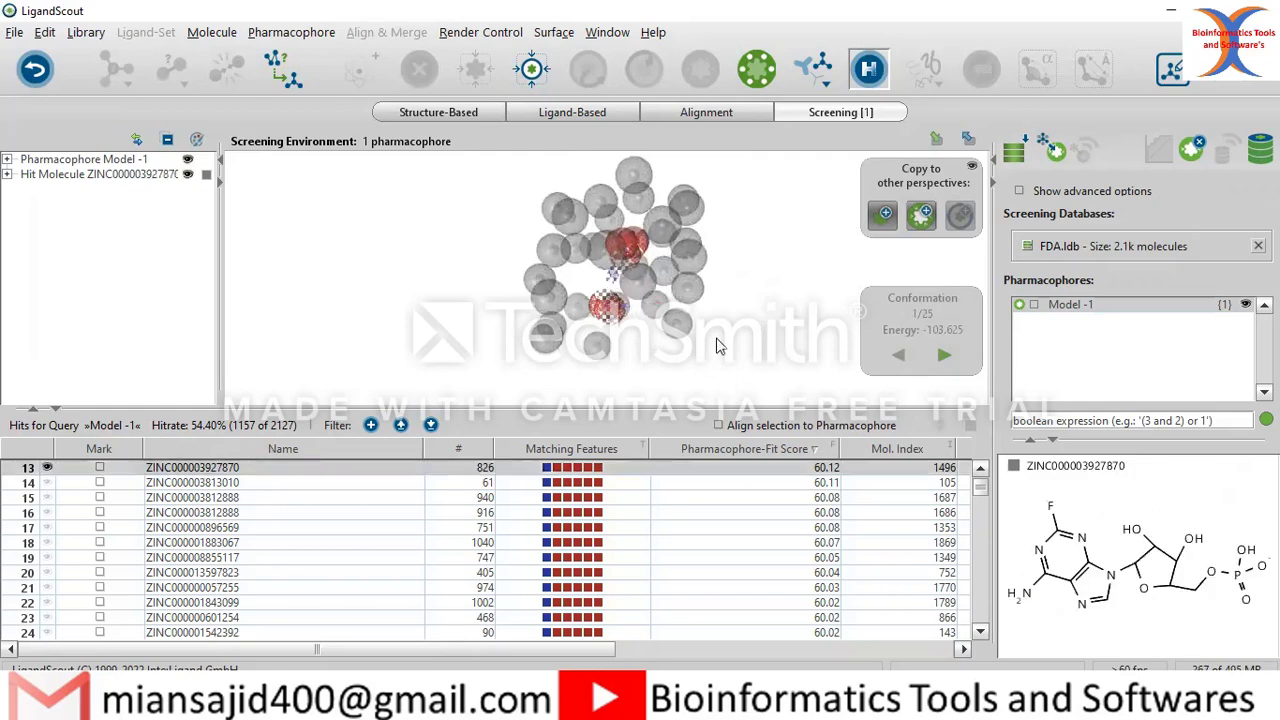
left_click_drag(543, 276, 405, 284)
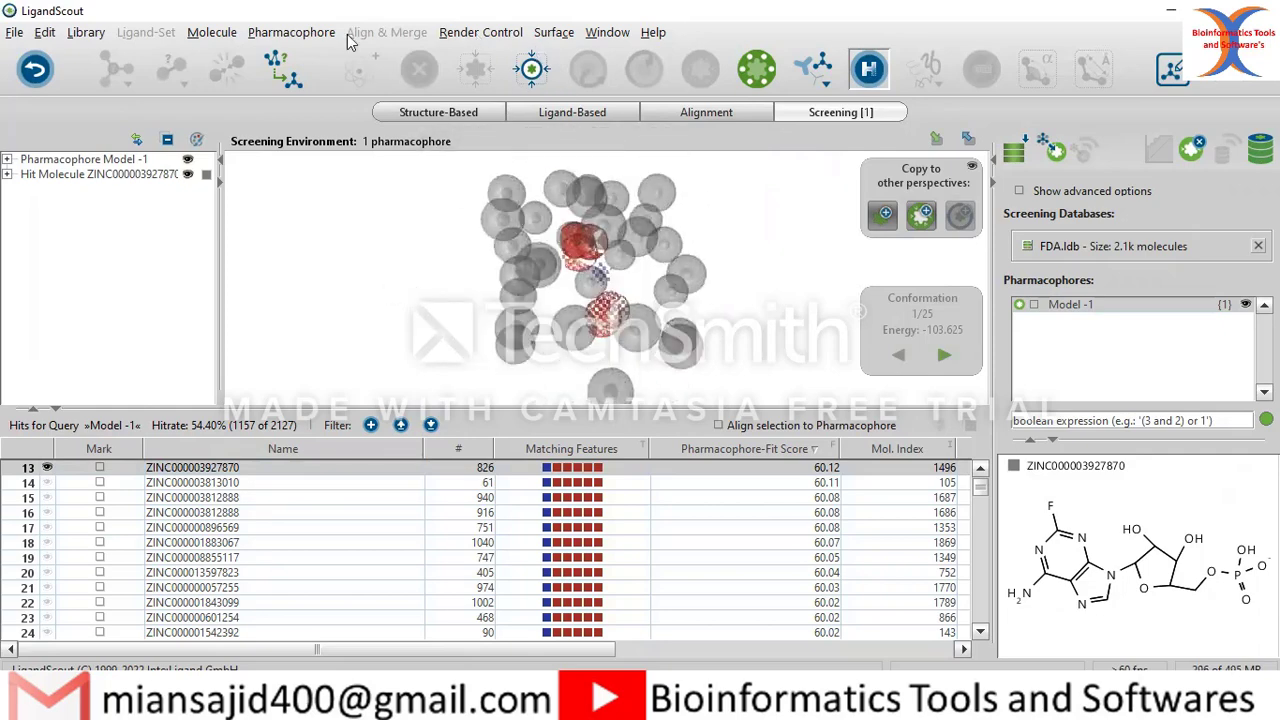
Try to add an exclusion volumes coat to the Model -1 pharmacophore
left_click(309, 38)
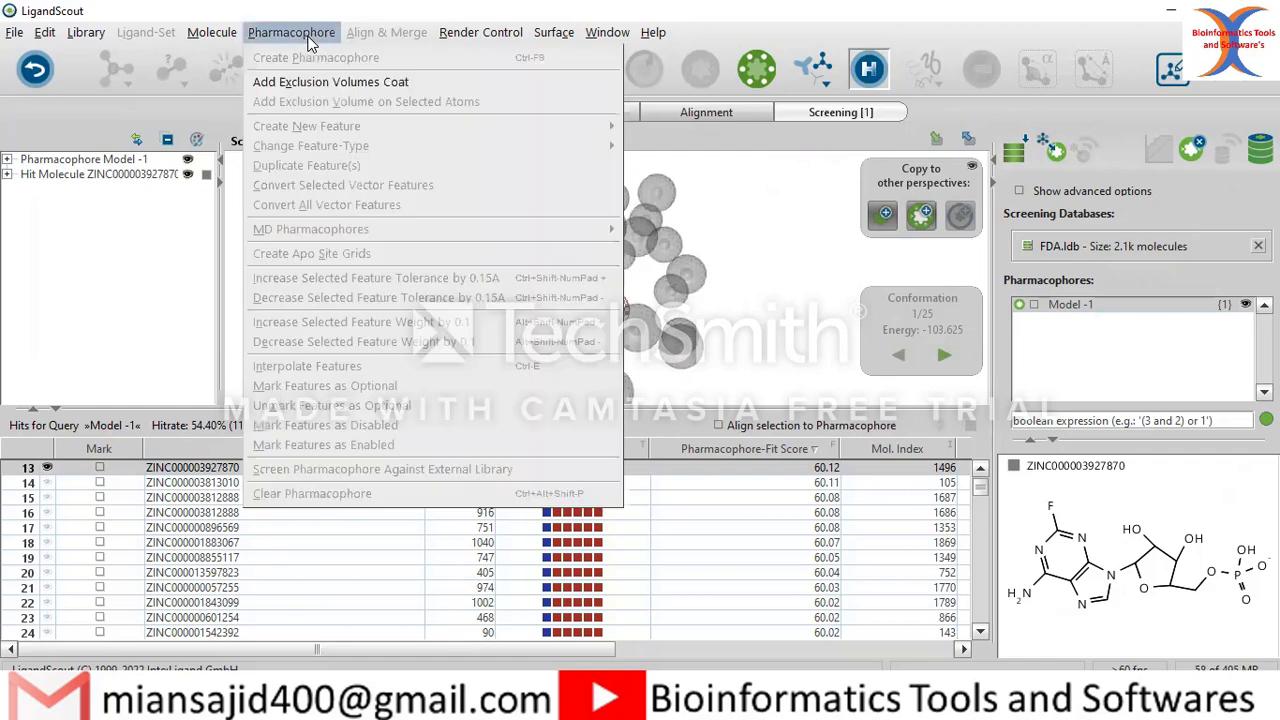
left_click(358, 86)
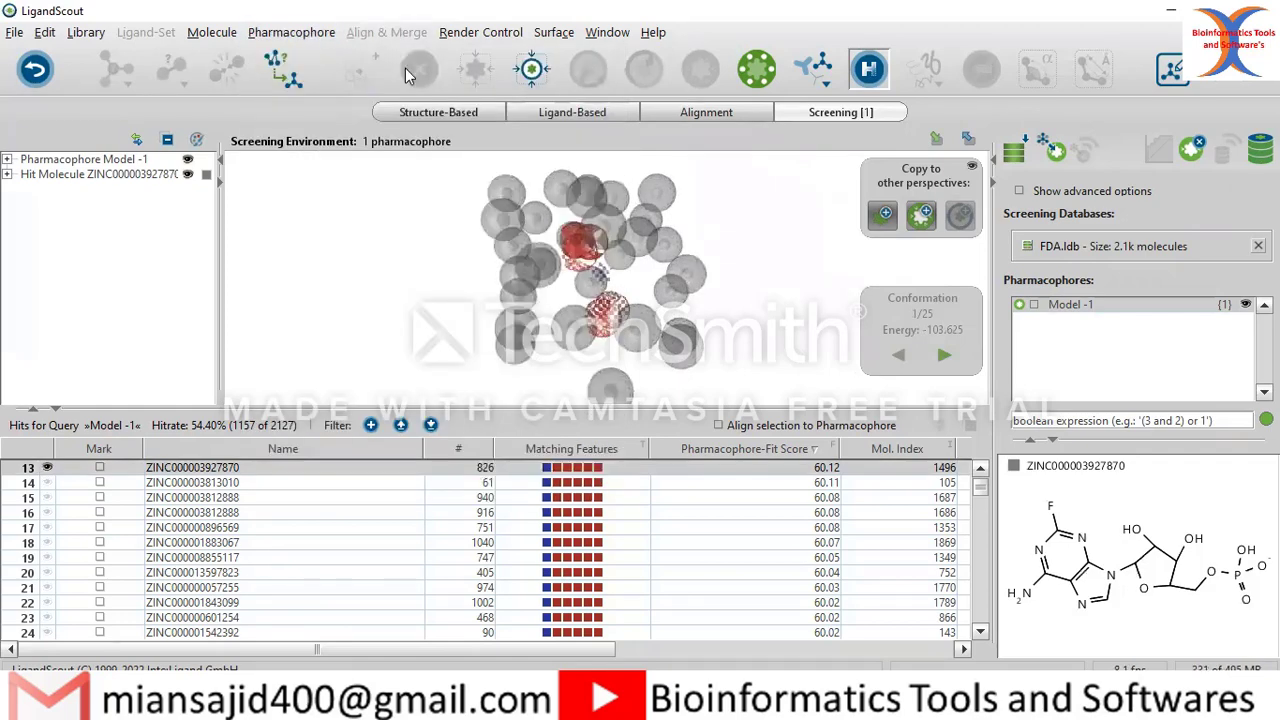
left_click(485, 33)
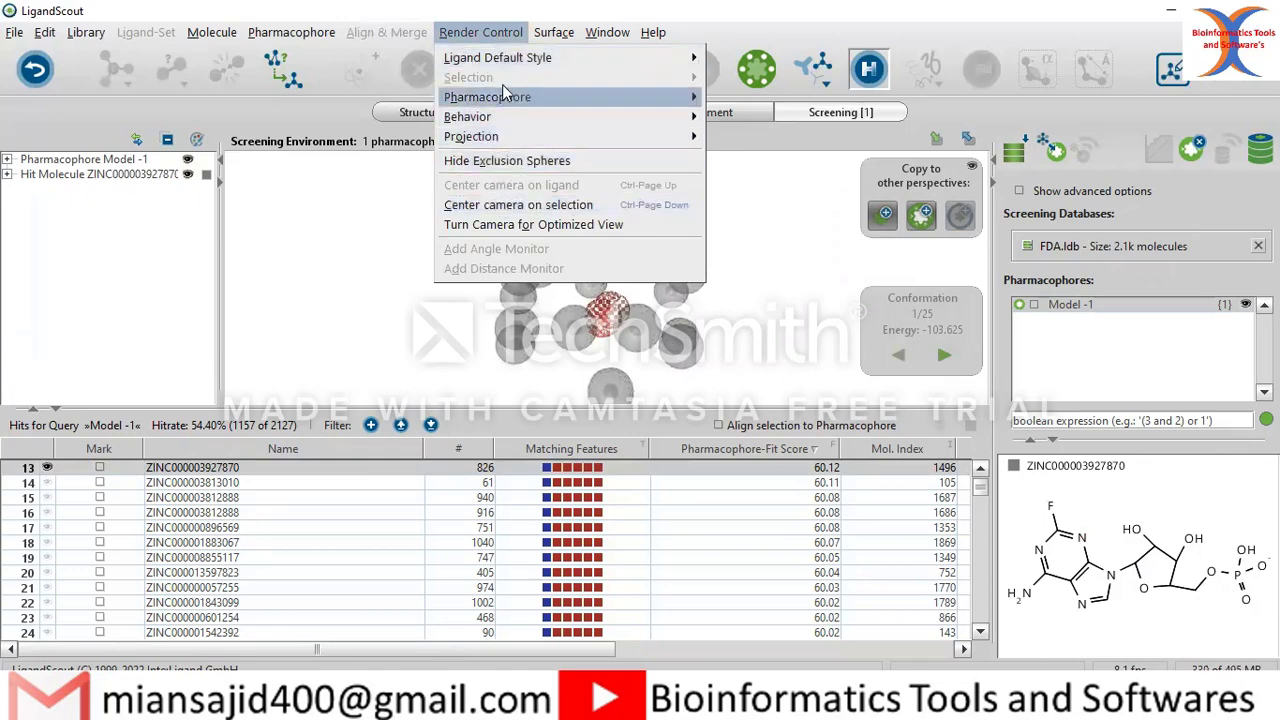
mouse_move(553, 34)
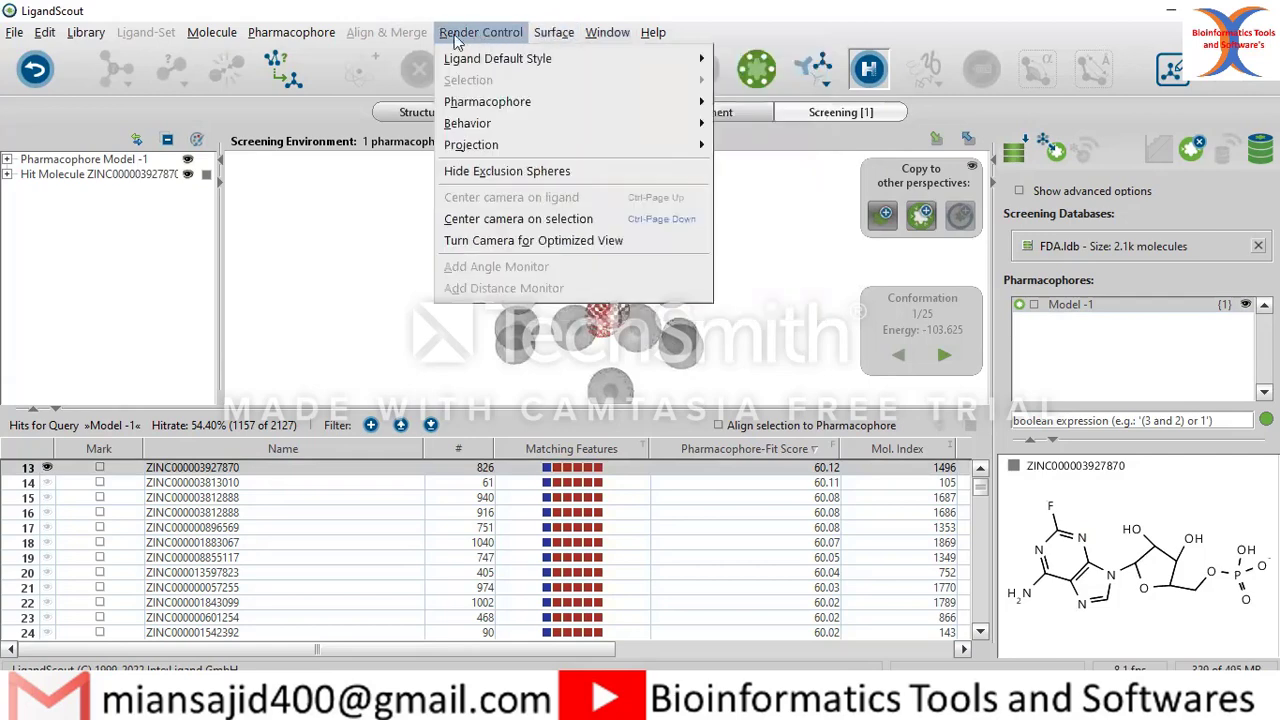
mouse_move(306, 37)
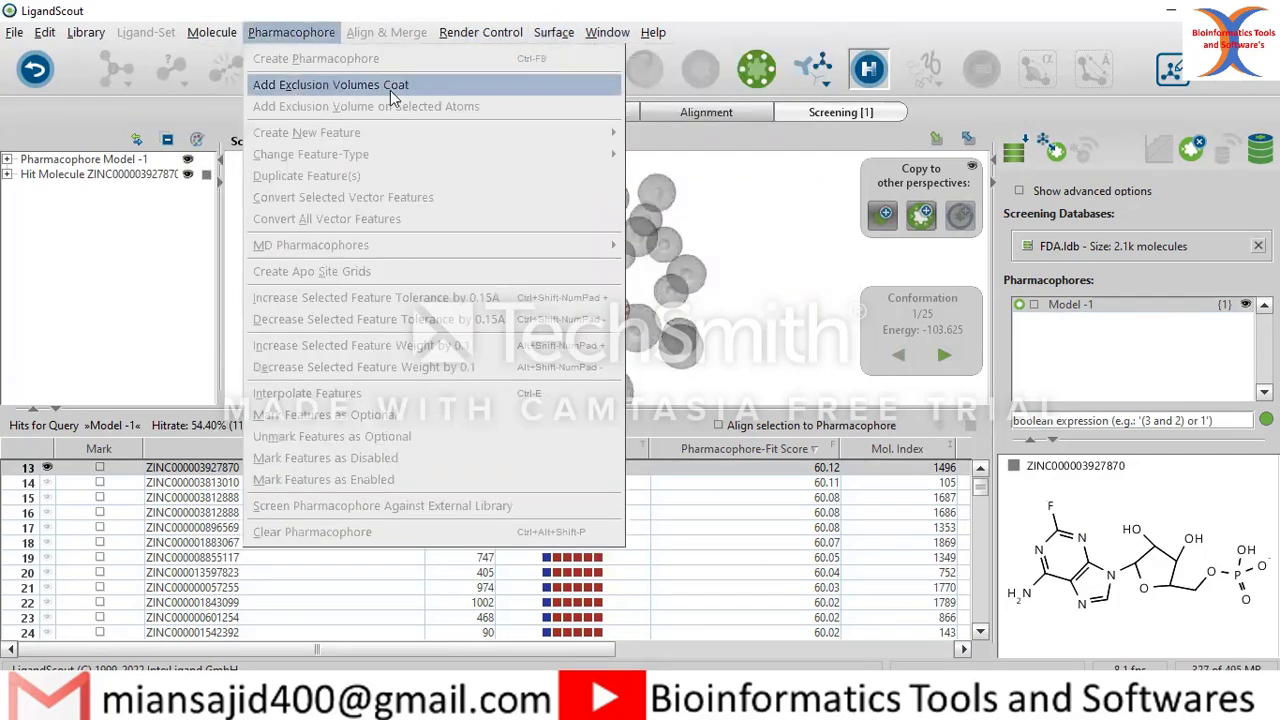
left_click(392, 86)
Select one outer exclusion sphere of the pharmacophore and turn off backface culling for surfaces
left_click(681, 262)
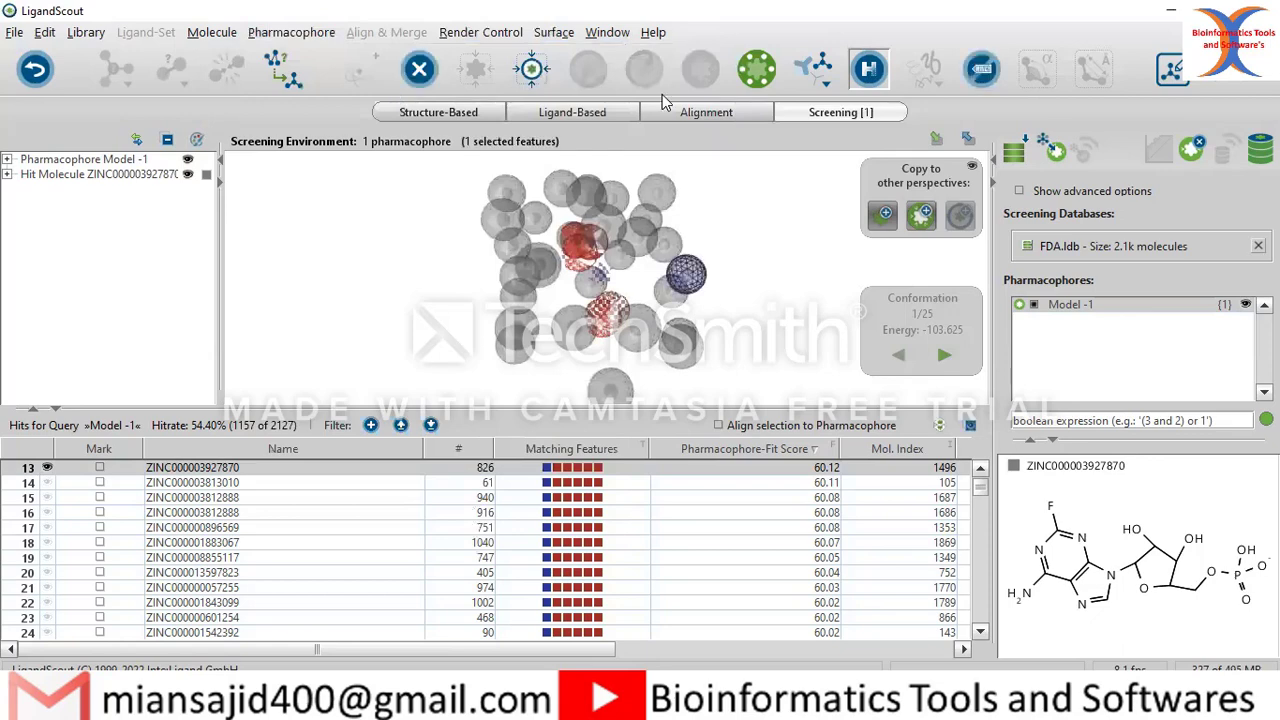
left_click(553, 33)
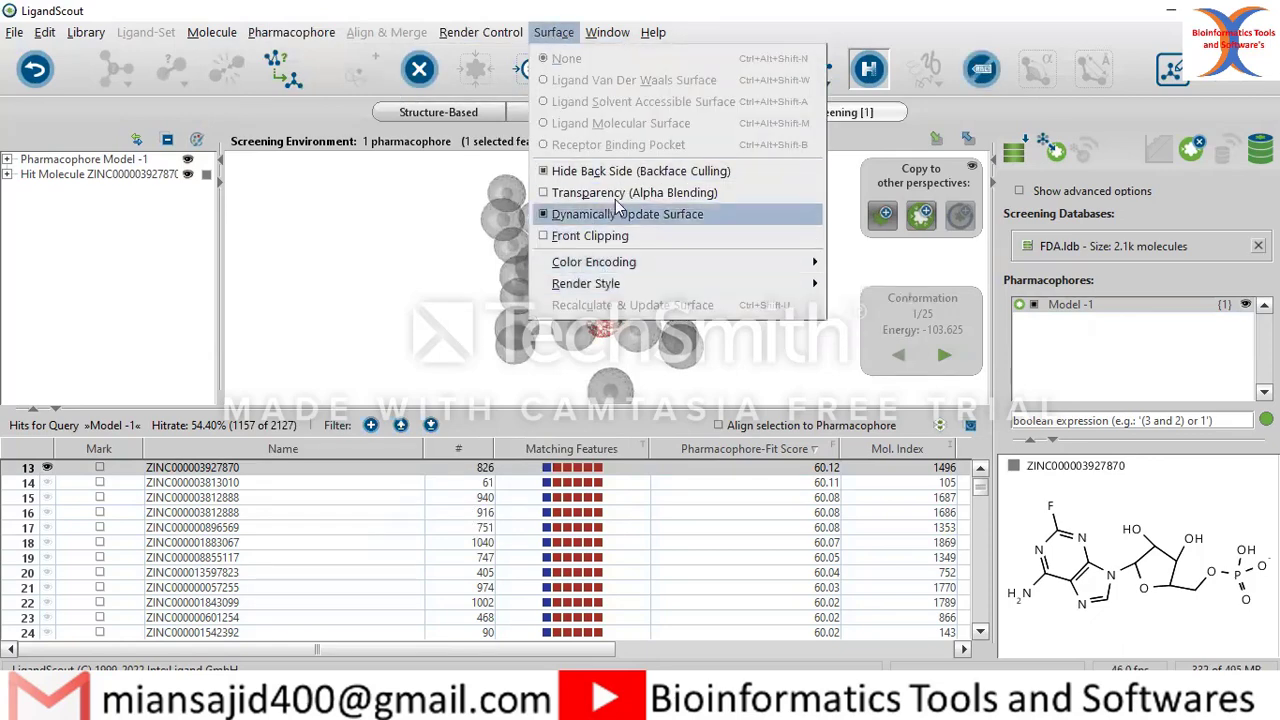
left_click(624, 174)
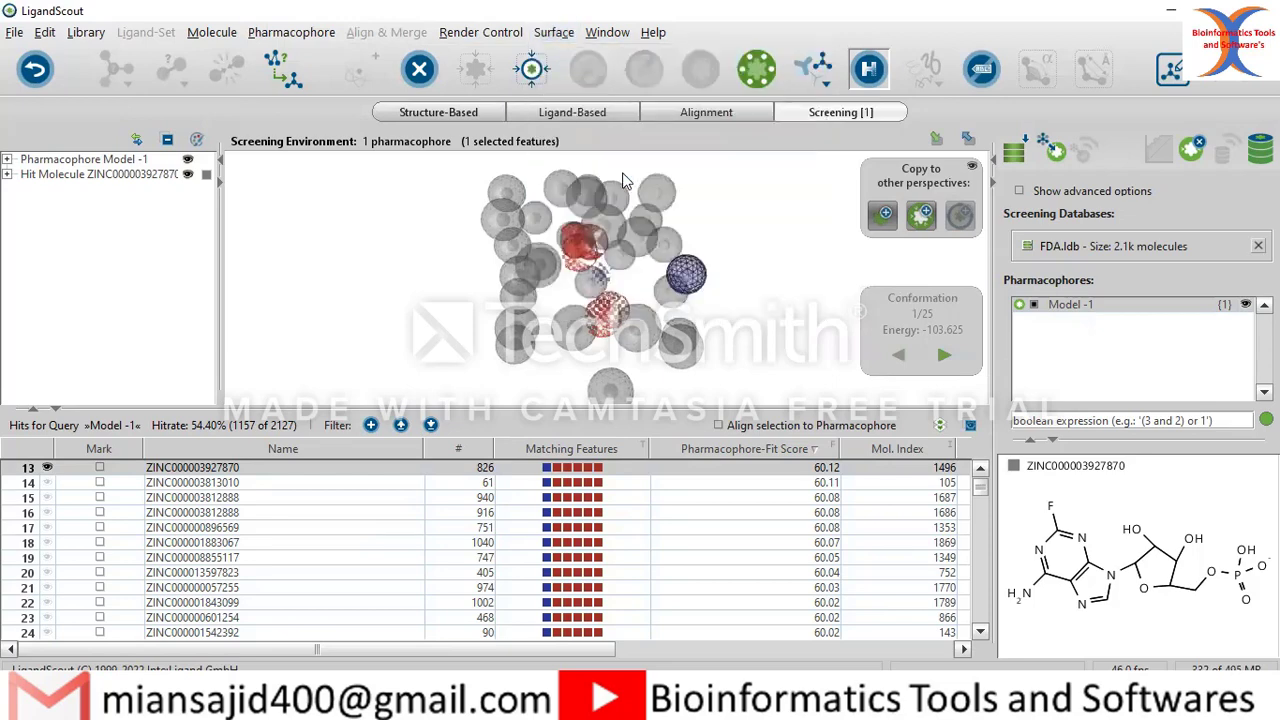
Turn off Lock Feature Coordinates for the pharmacophore rendering and clear the sphere selection
left_click(553, 32)
left_click(516, 36)
left_click(516, 36)
mouse_move(533, 105)
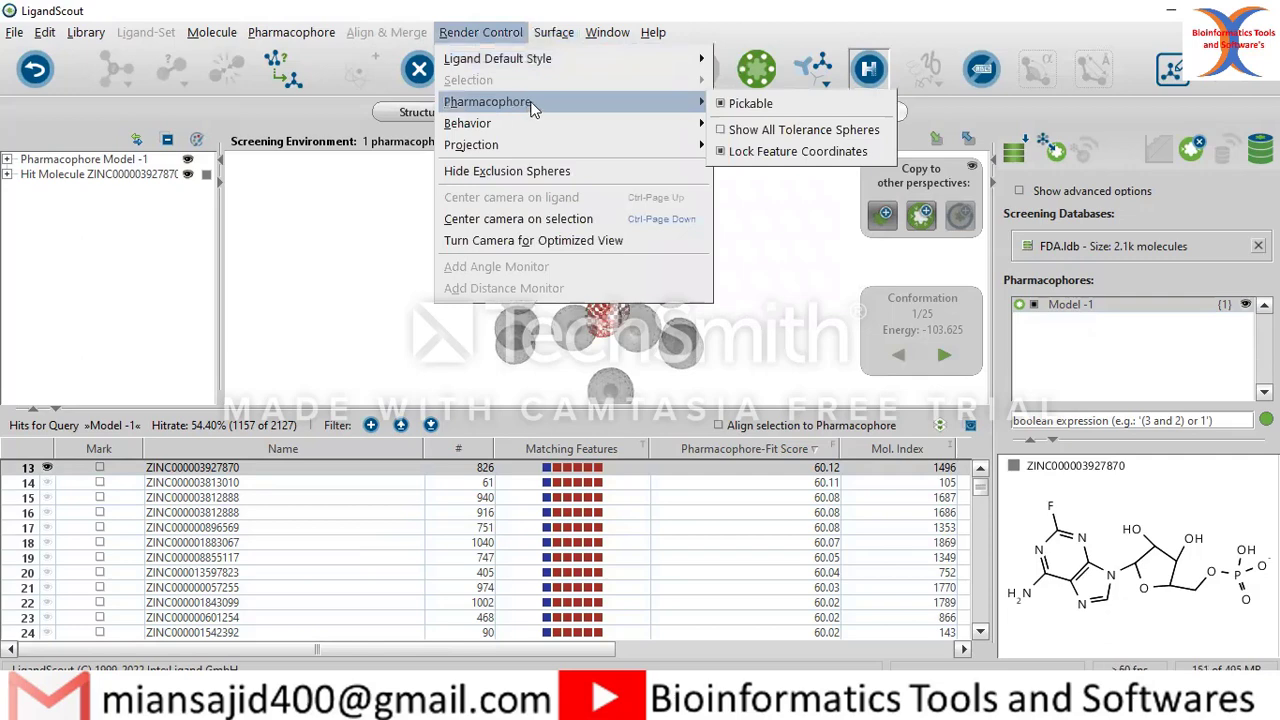
left_click(791, 155)
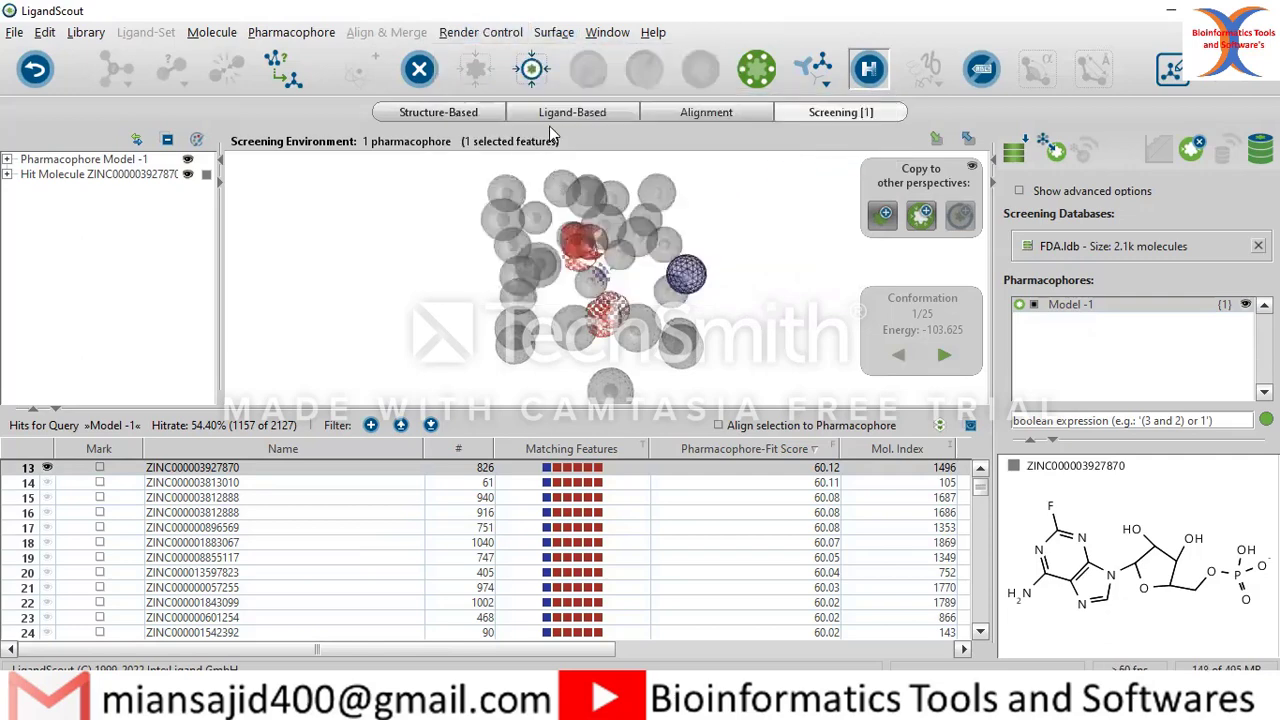
left_click(494, 34)
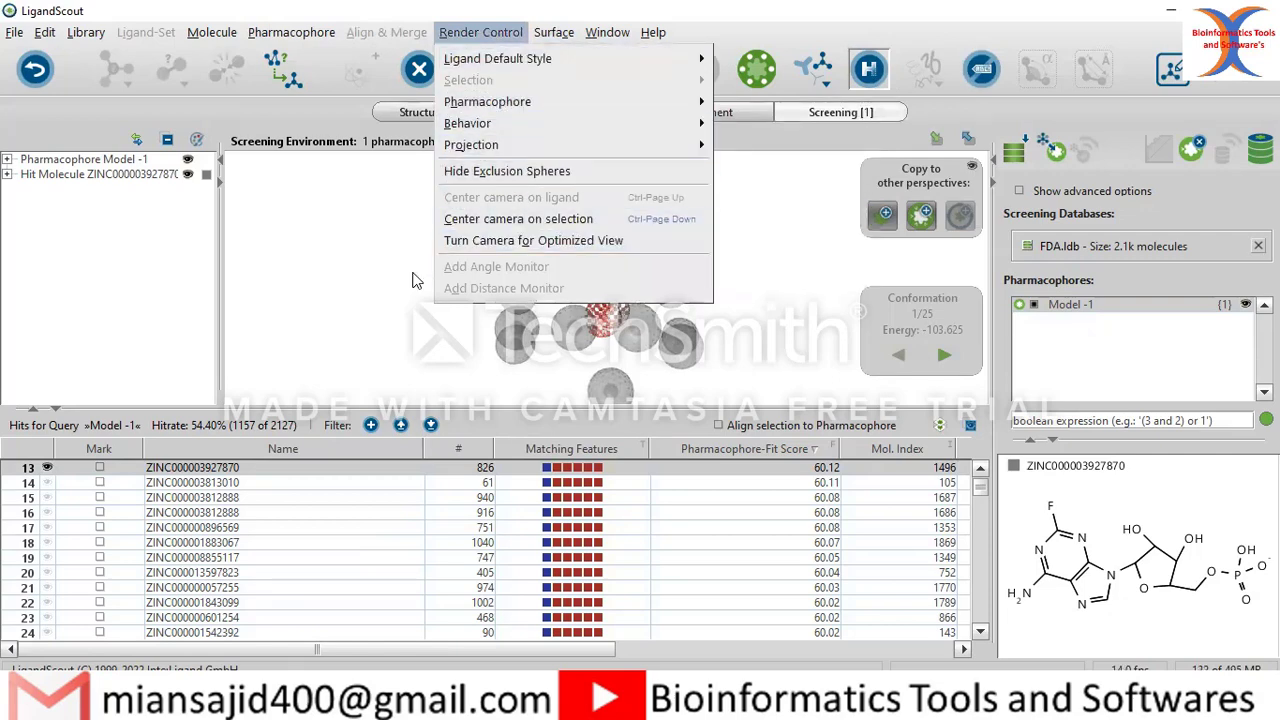
left_click(411, 280)
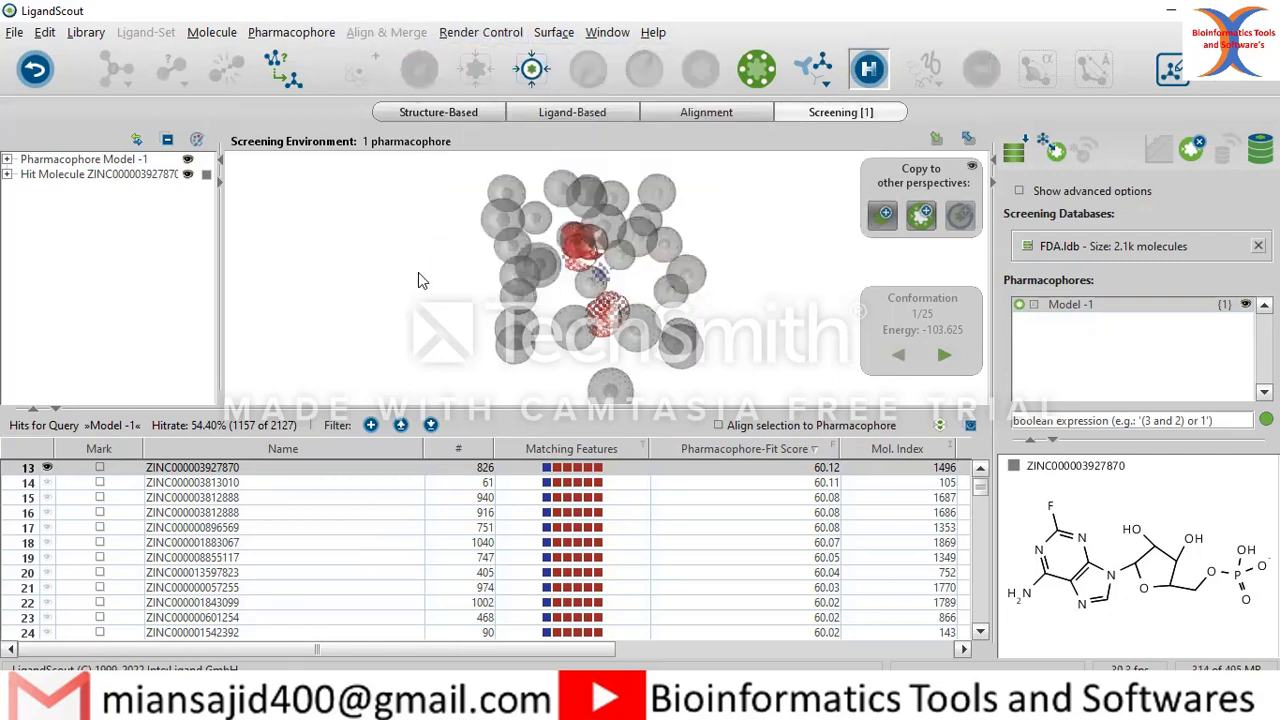
left_click_drag(720, 306, 691, 307)
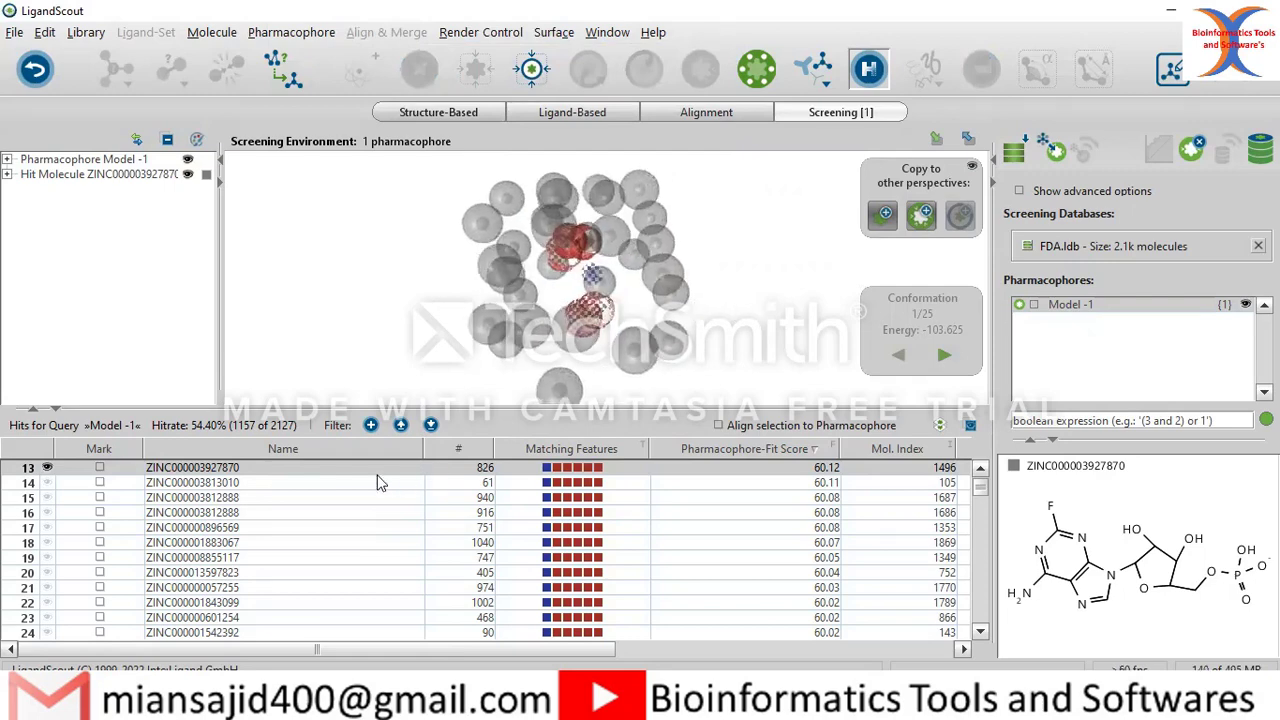
left_click(237, 483)
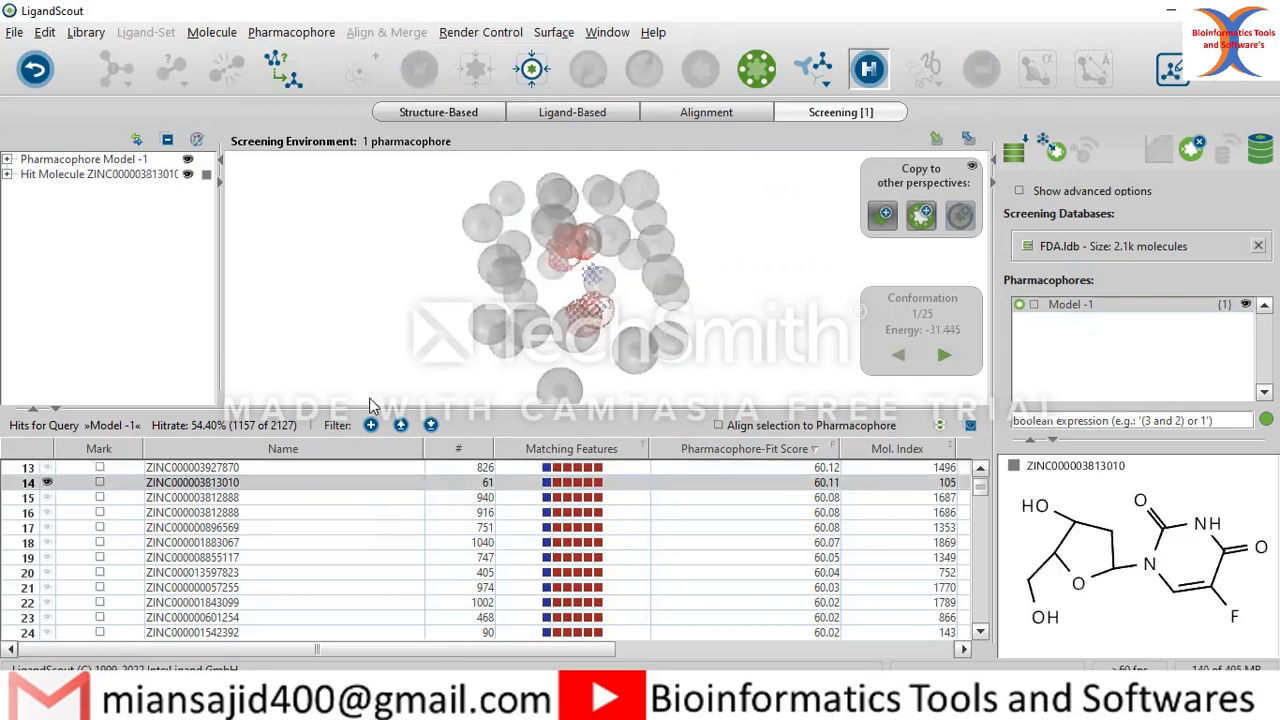
left_click_drag(388, 267, 456, 262)
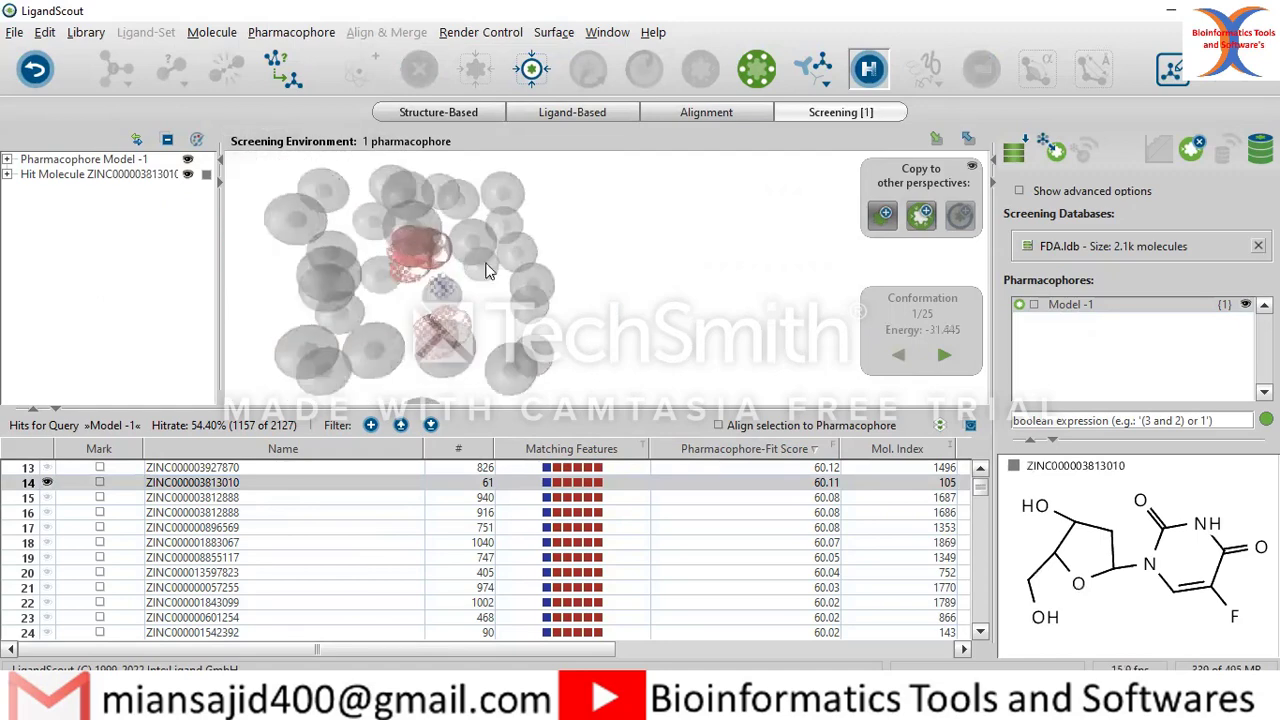
scroll(506, 268, "down", 3)
scroll(574, 278, "up", 5)
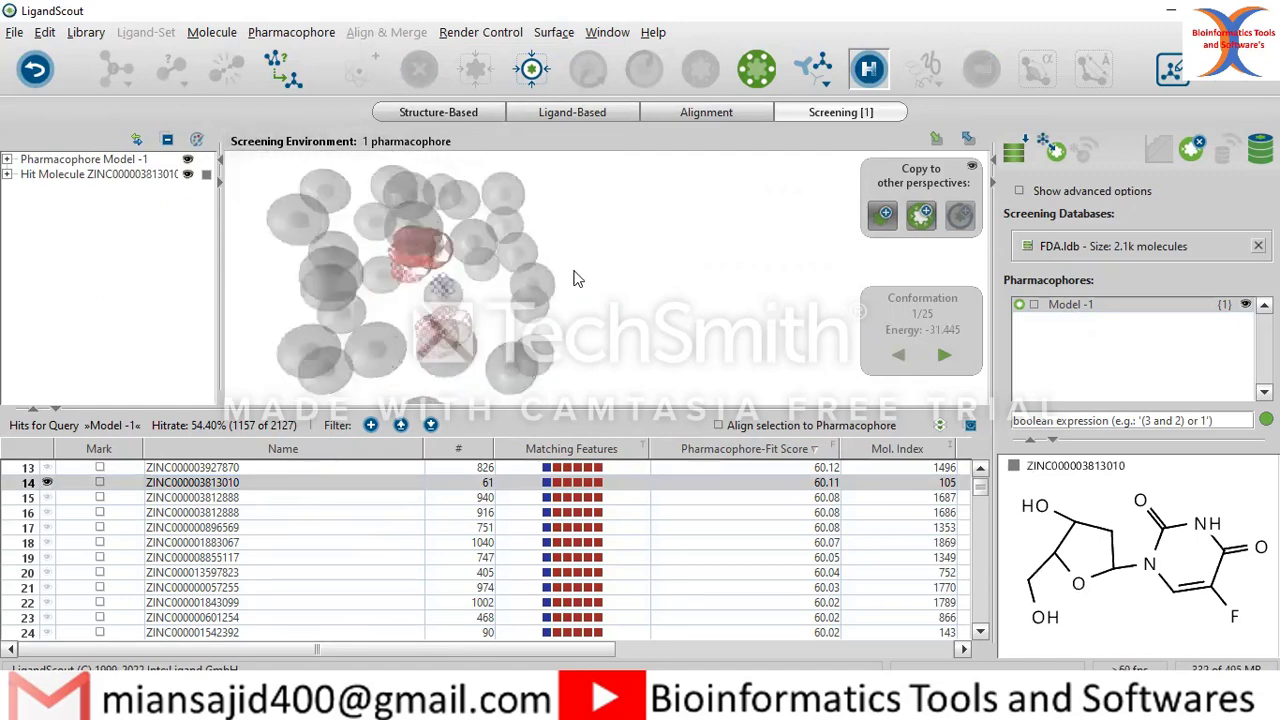
scroll(574, 278, "down", 5)
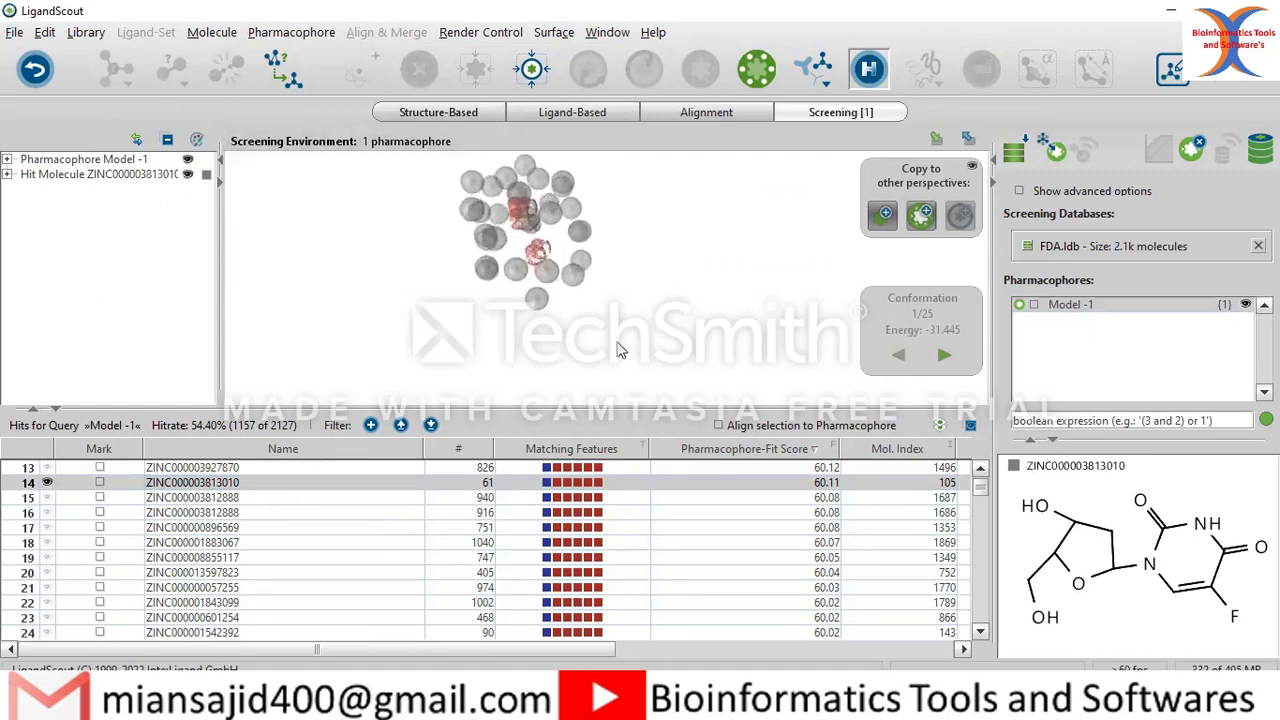
left_click_drag(617, 328, 613, 298)
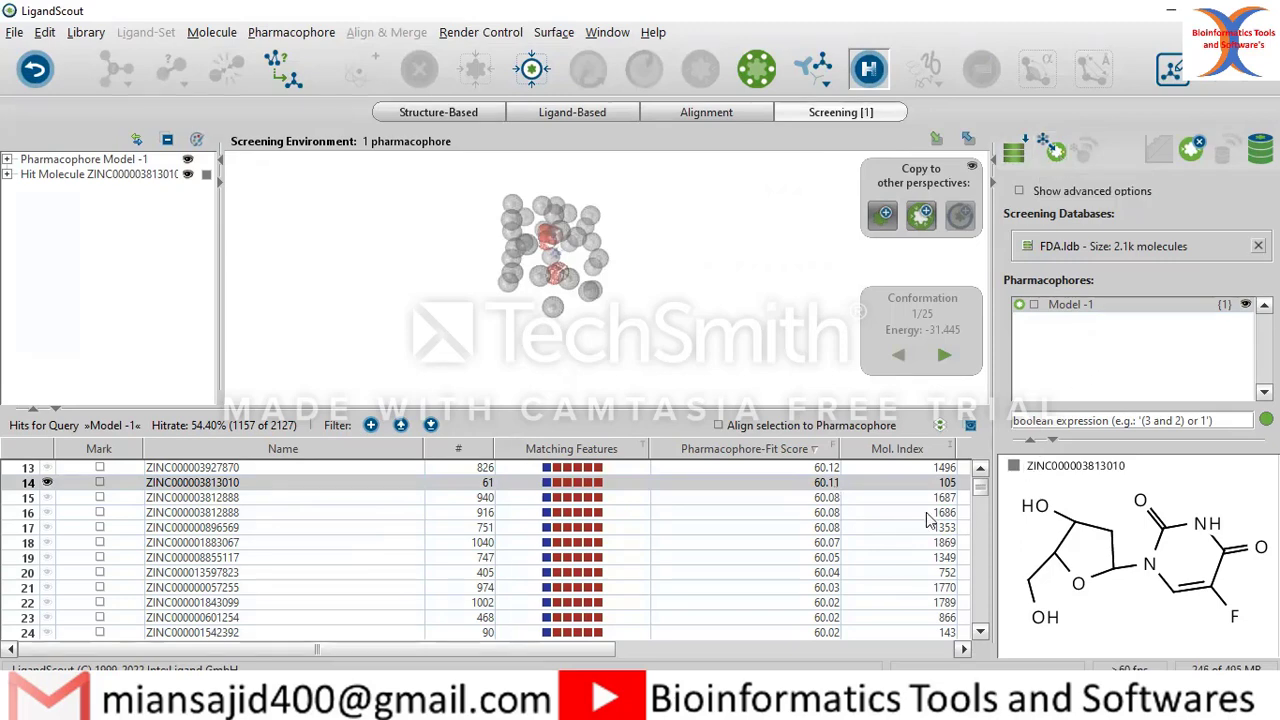
mouse_move(980, 497)
left_mouse_down()
mouse_move(980, 510)
mouse_move(982, 485)
left_mouse_up()
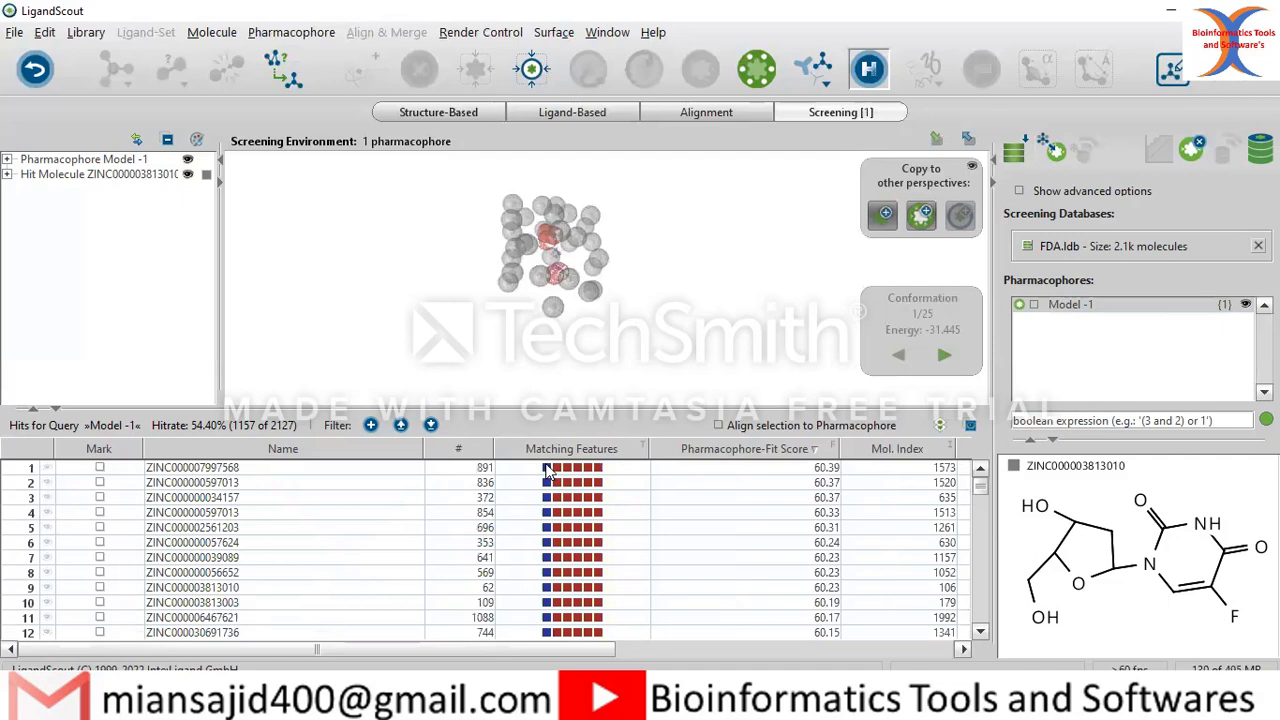
left_click(590, 470)
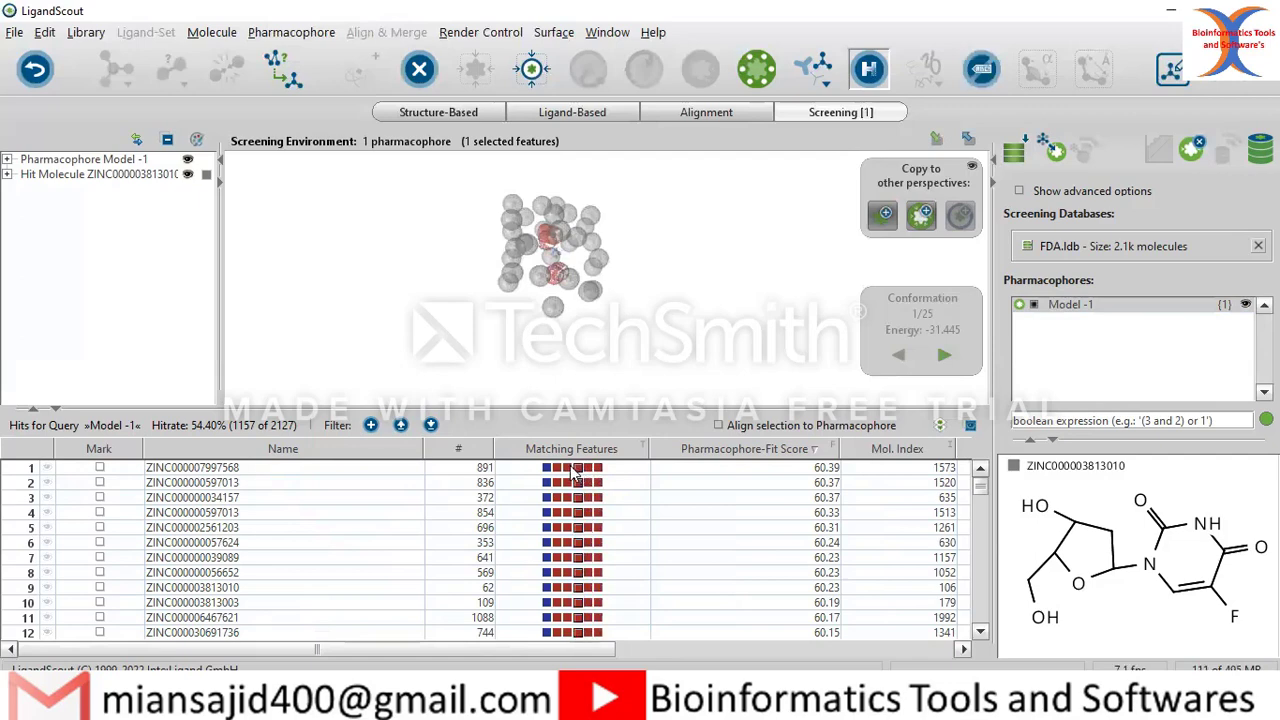
Highlight the third, second and first matching features of the top-ranked hit one after another
left_click(570, 470)
left_click(555, 469)
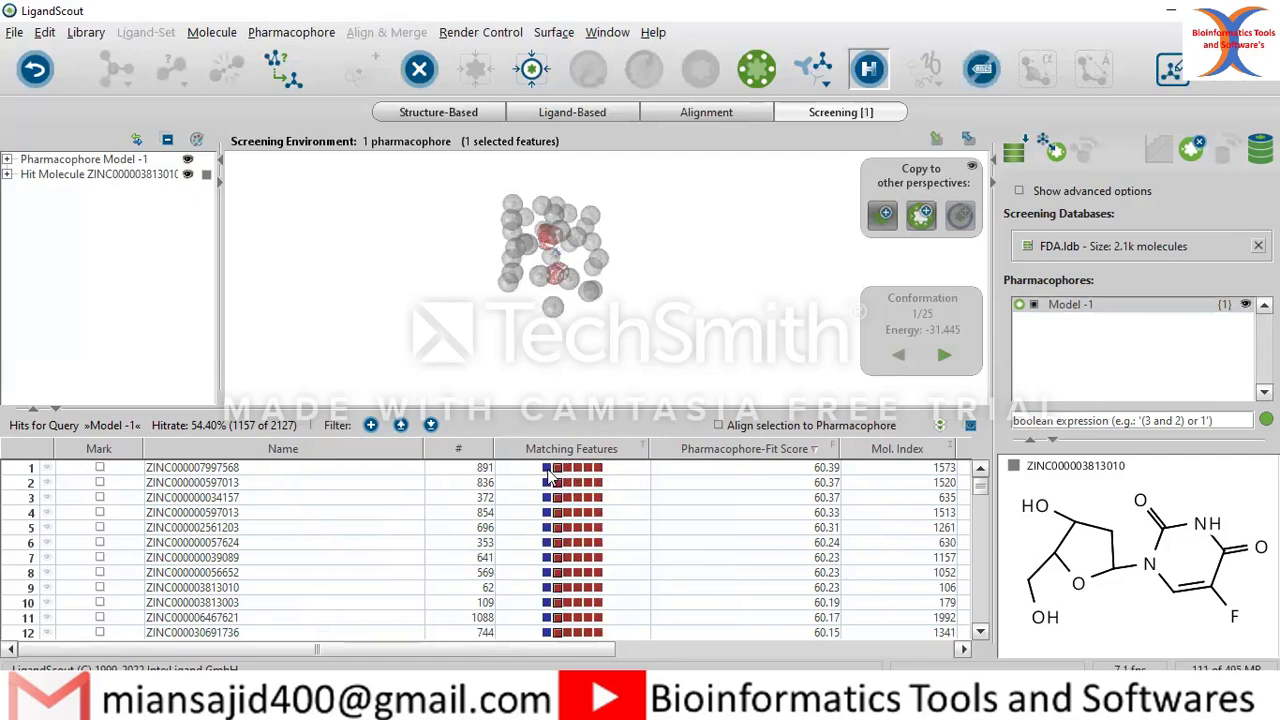
left_click(548, 470)
Examine the matching features and pharmacophore-fit scores down the ranked hit list for Model -1
scroll(548, 472, "down", 5)
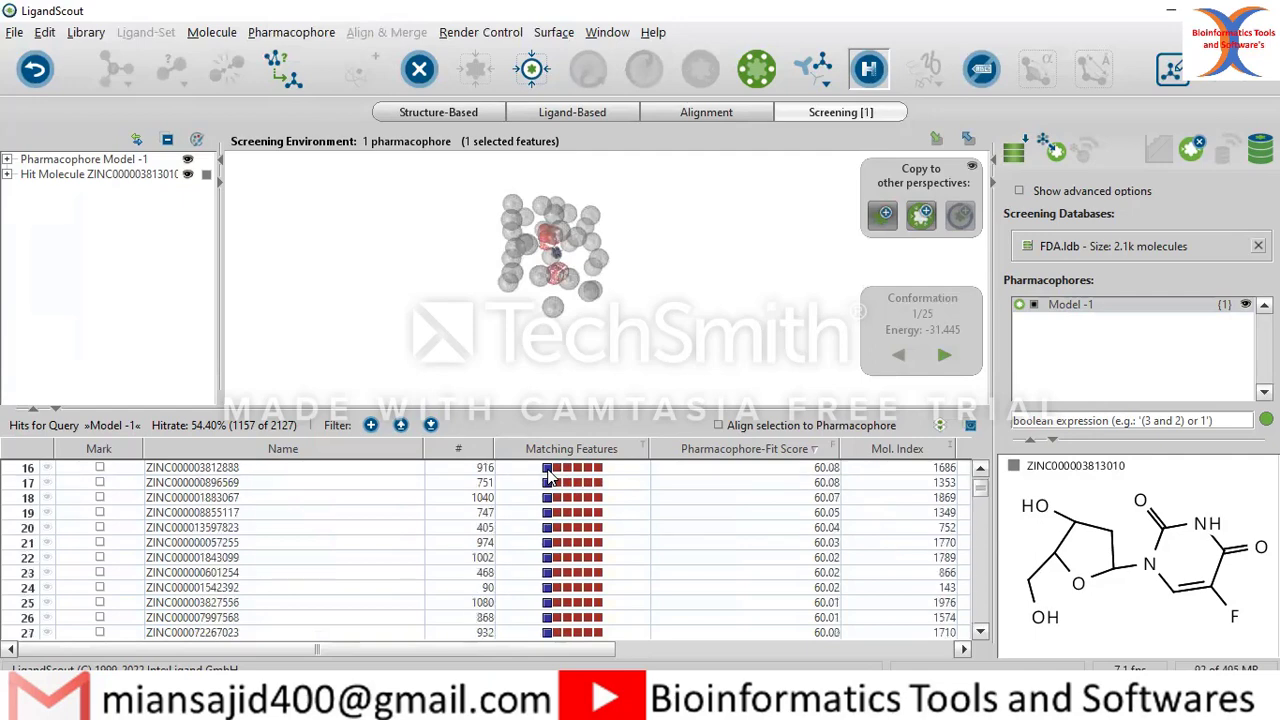
scroll(580, 490, "down", 16)
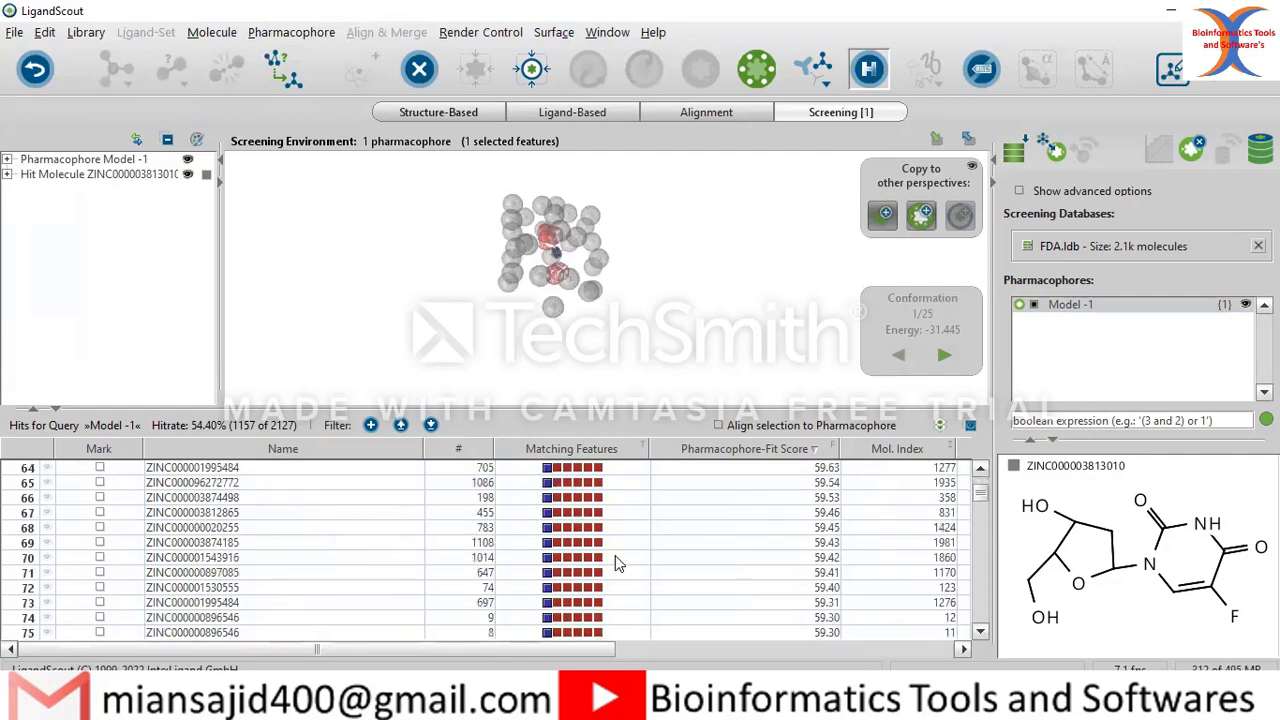
scroll(615, 555, "down", 5)
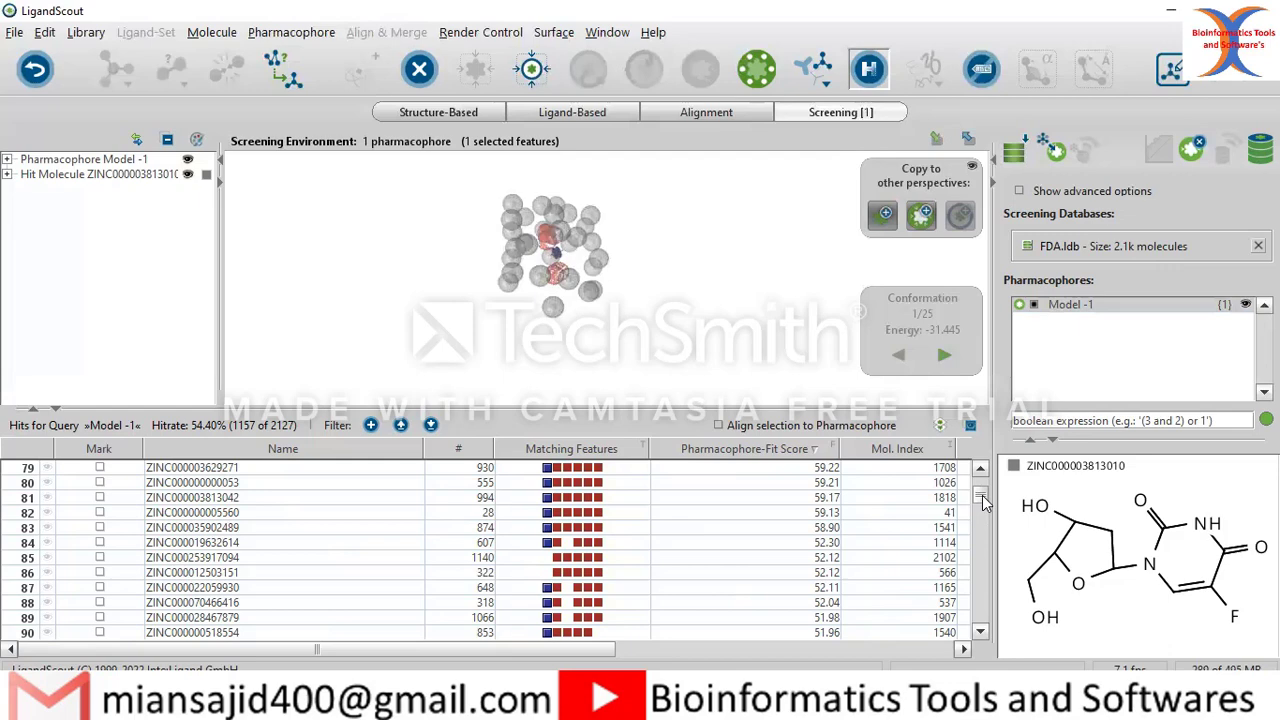
scroll(982, 503, "down", 2)
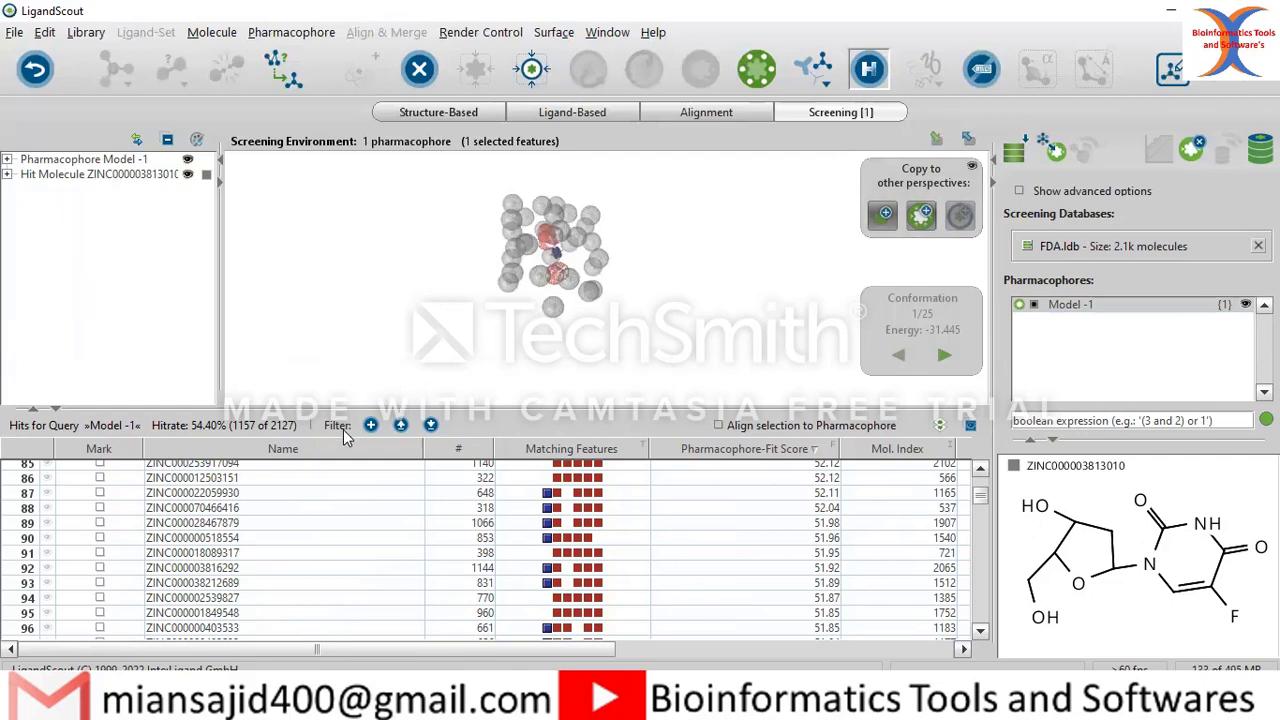
scroll(338, 520, "down", 20)
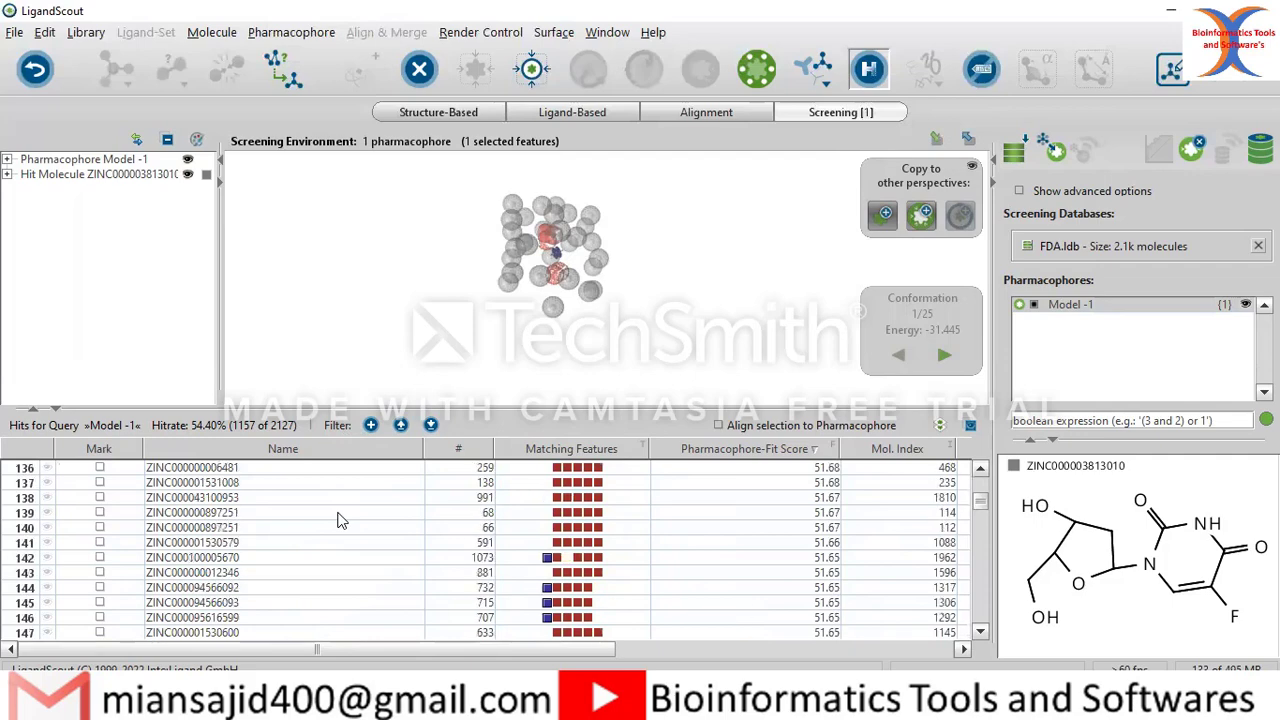
scroll(338, 520, "down", 20)
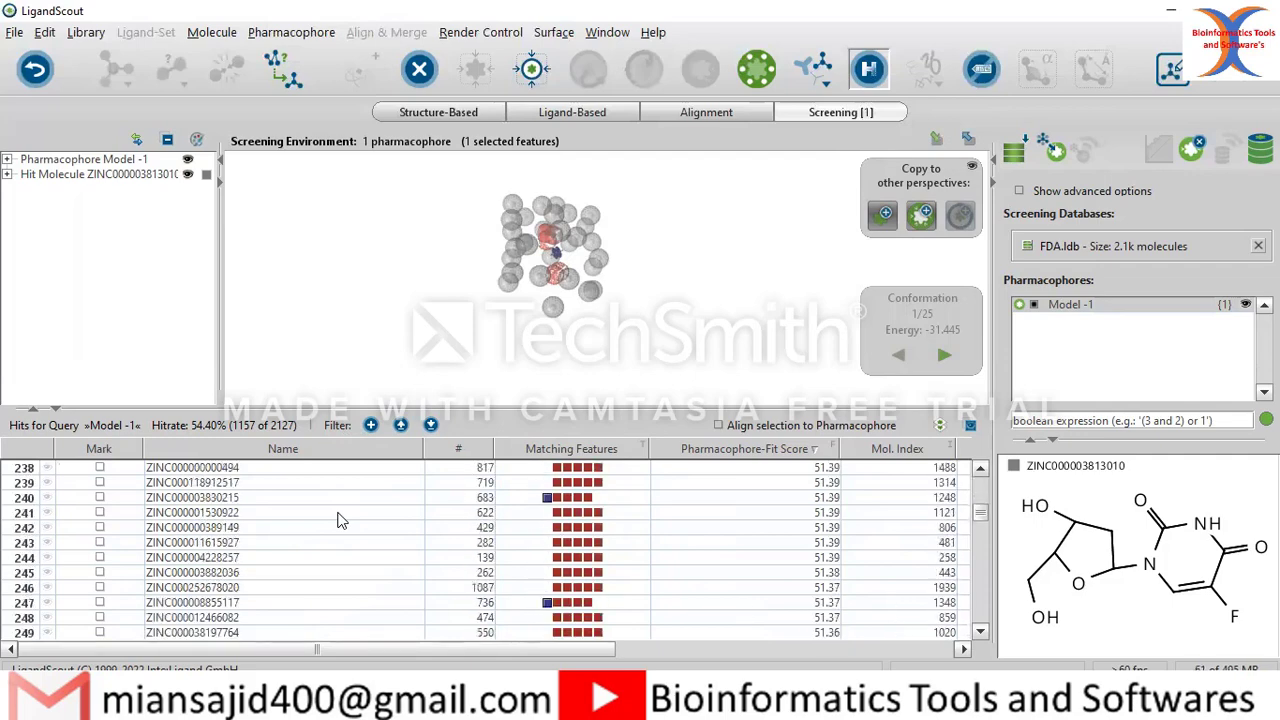
scroll(338, 520, "down", 20)
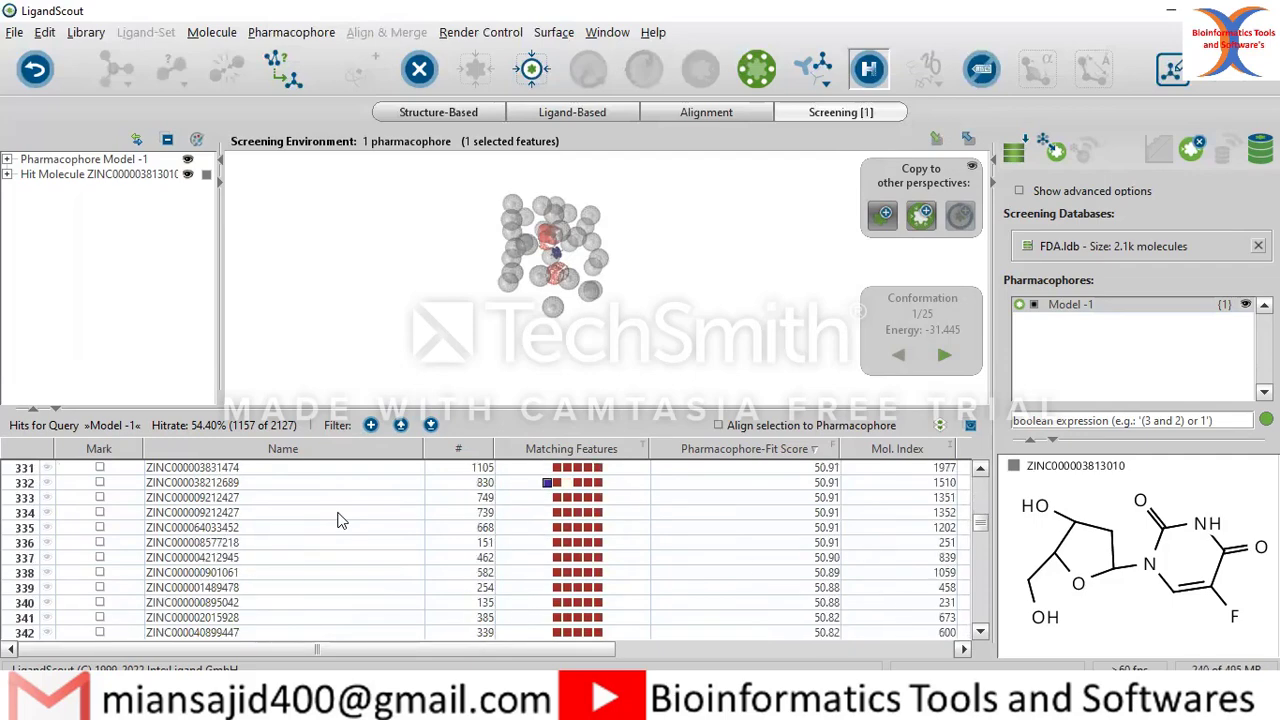
scroll(338, 520, "down", 20)
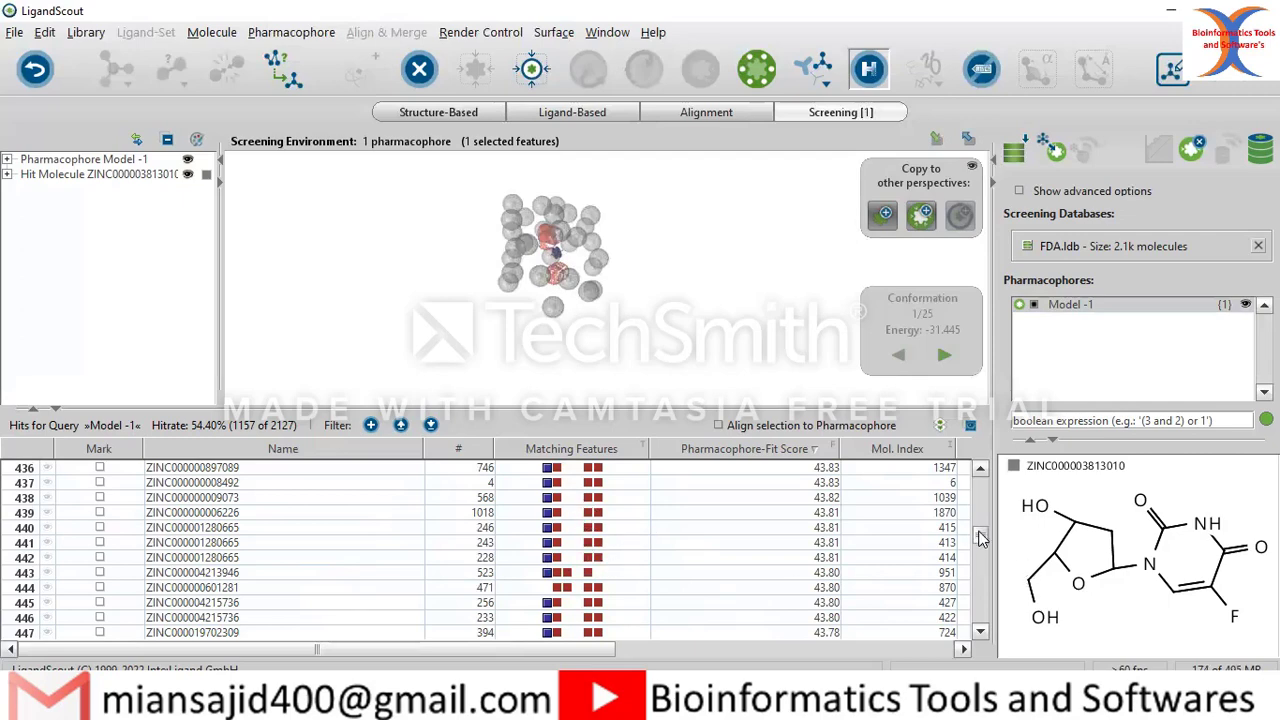
Inspect the lowest-scoring hits at the end of the list and return to the top-ranked hits
left_click_drag(982, 537, 981, 622)
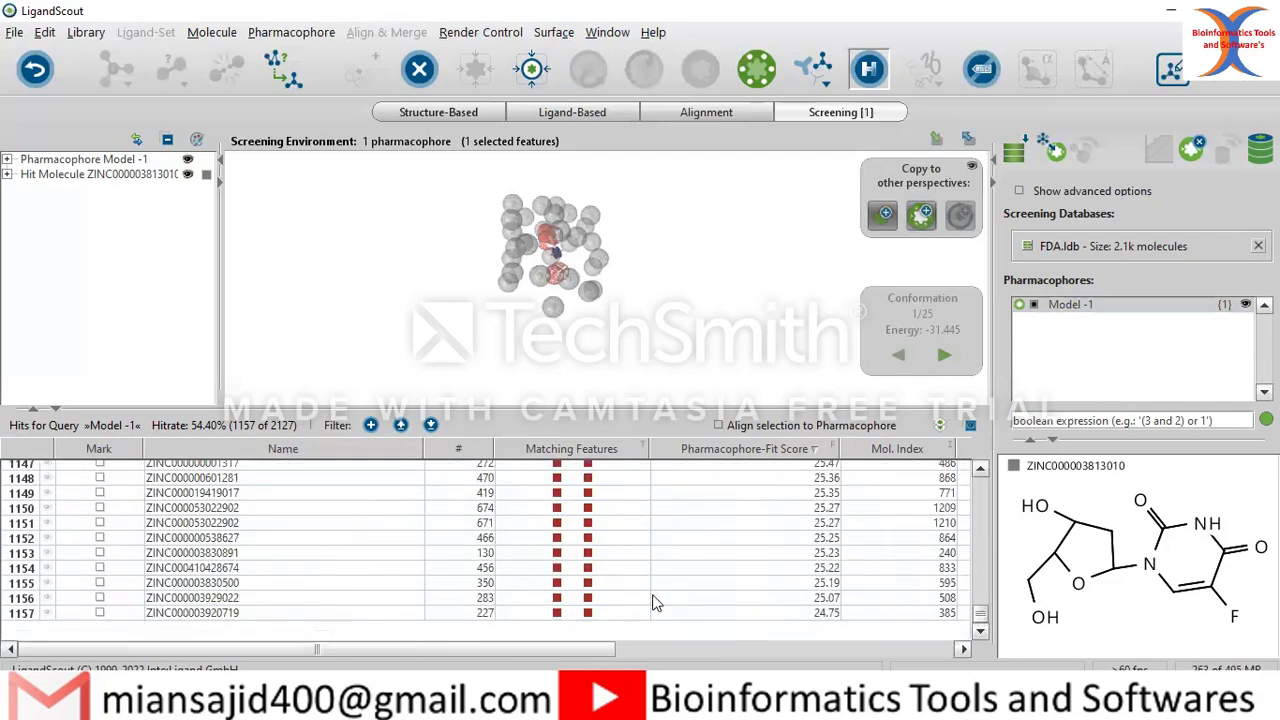
scroll(655, 603, "up", 7)
scroll(655, 603, "down", 7)
scroll(644, 600, "up", 20)
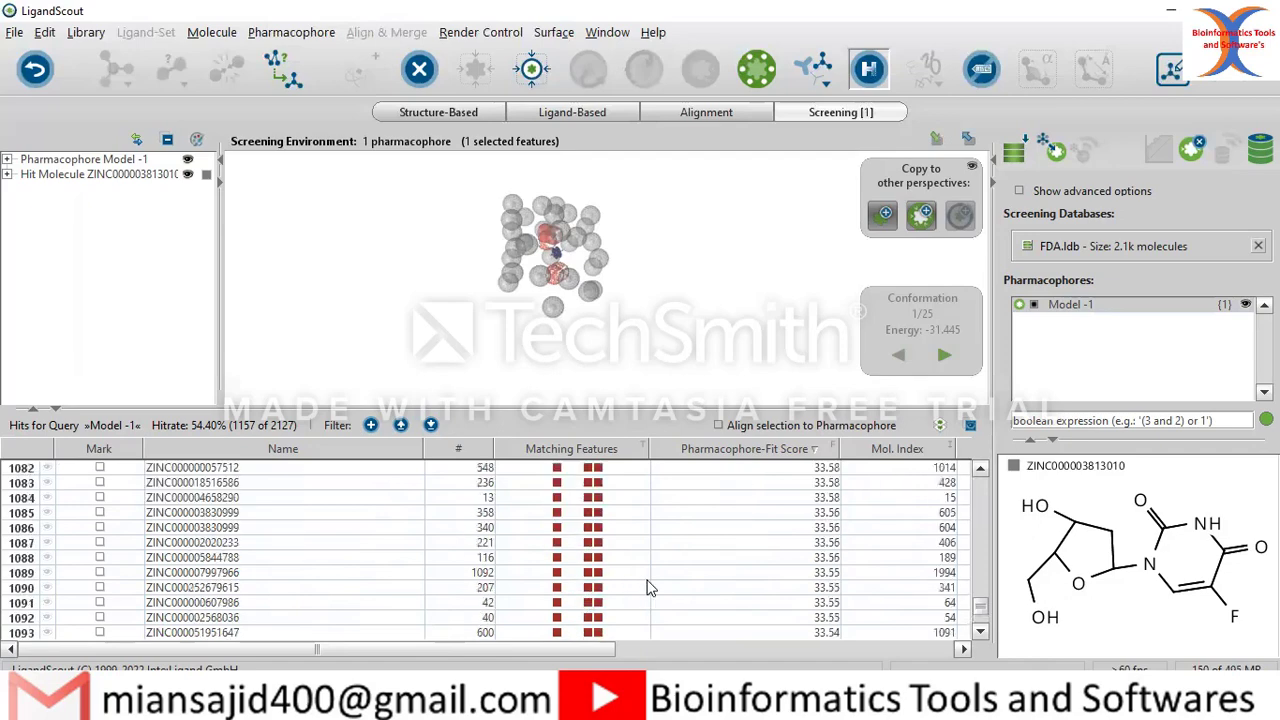
scroll(648, 588, "up", 20)
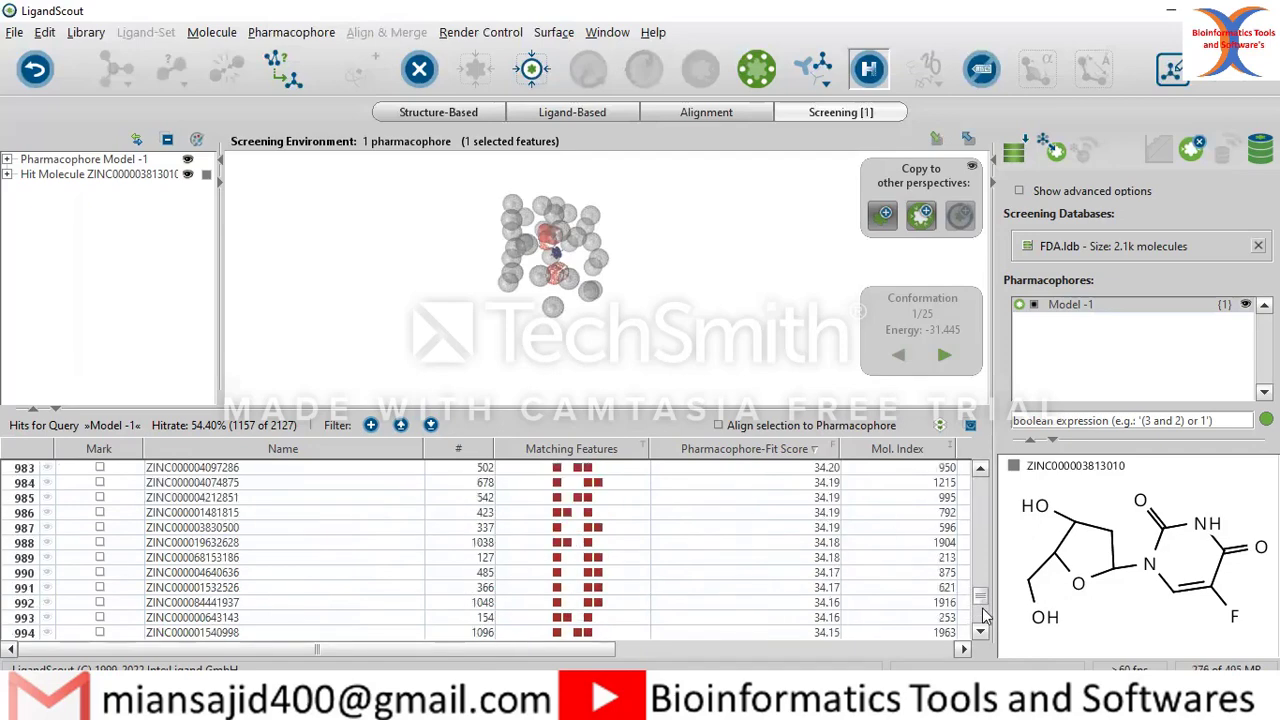
left_click_drag(982, 597, 714, 487)
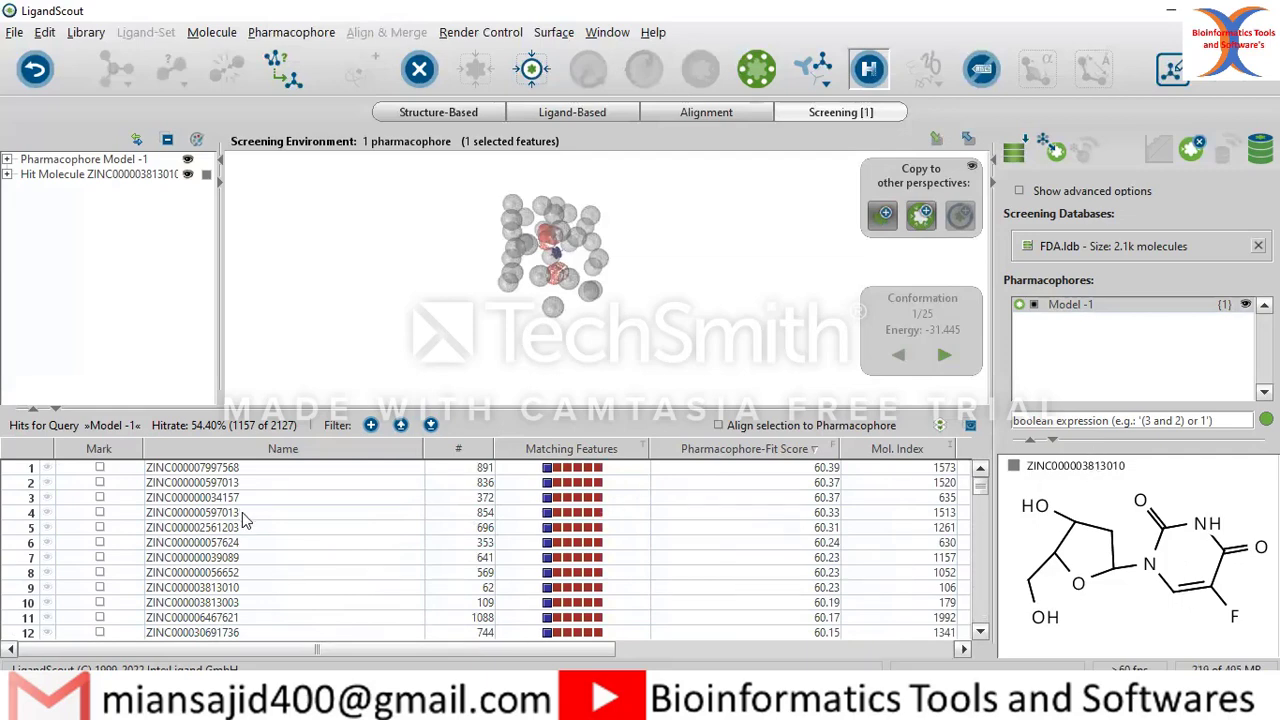
left_click(203, 469)
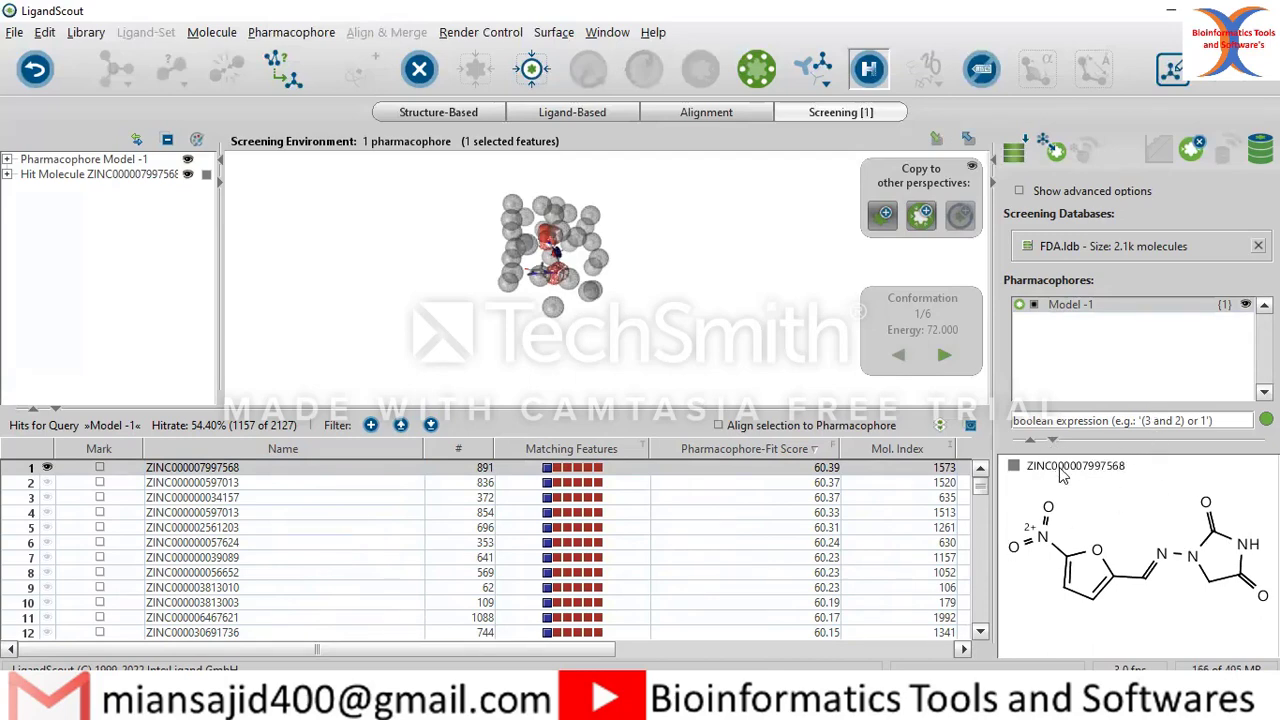
left_click(1087, 491)
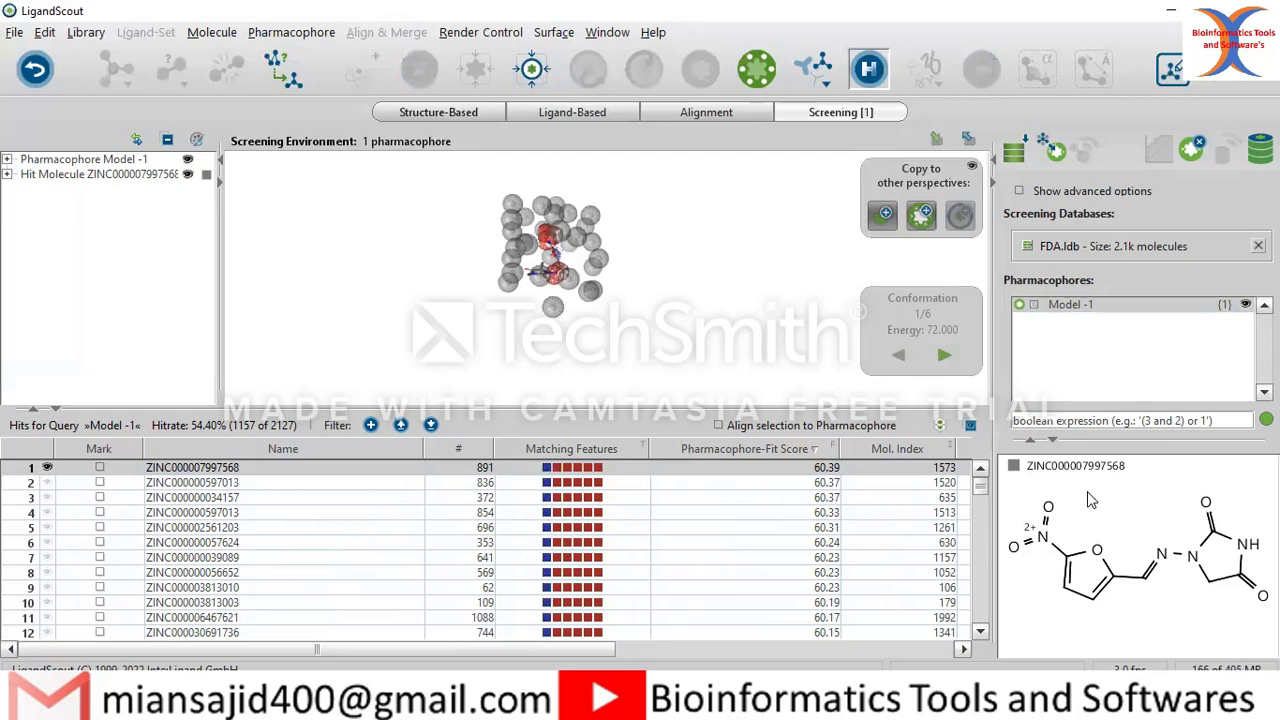
double_click(1102, 476)
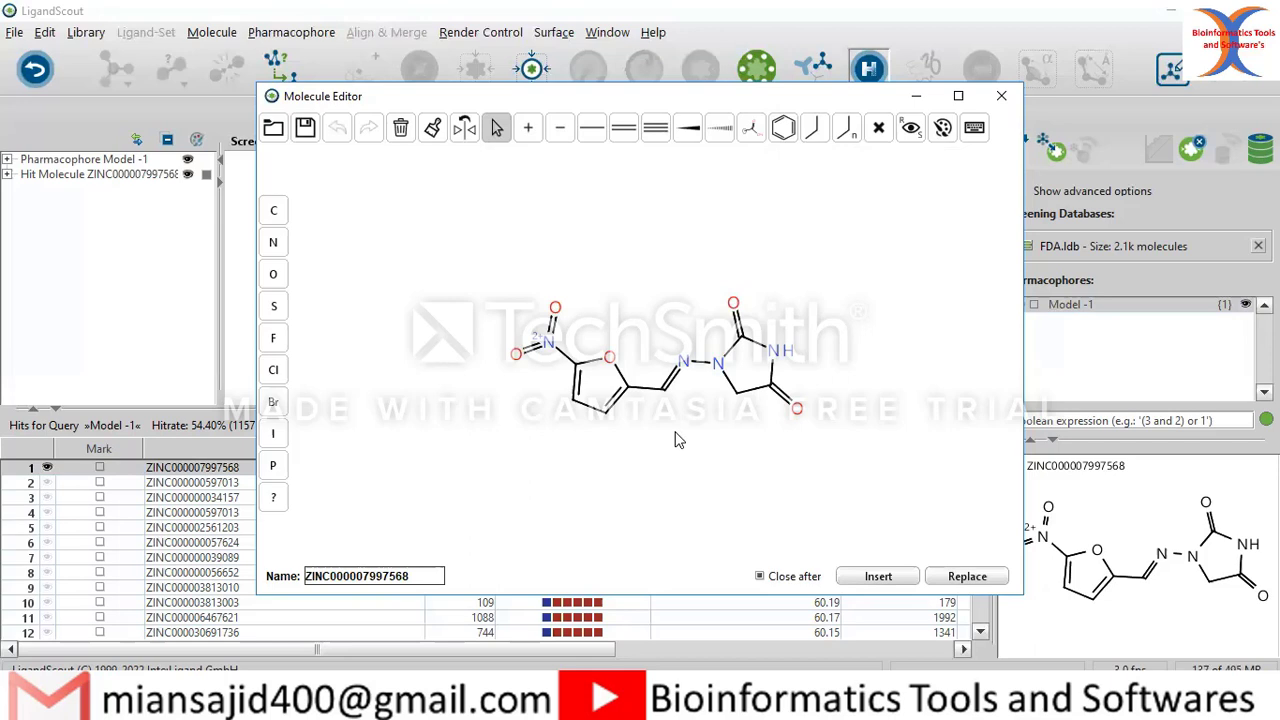
Save the molecule to the Desktop as 1.mol in 3D MDL MOL format with stereo included, and close the Molecule Editor
left_click(309, 130)
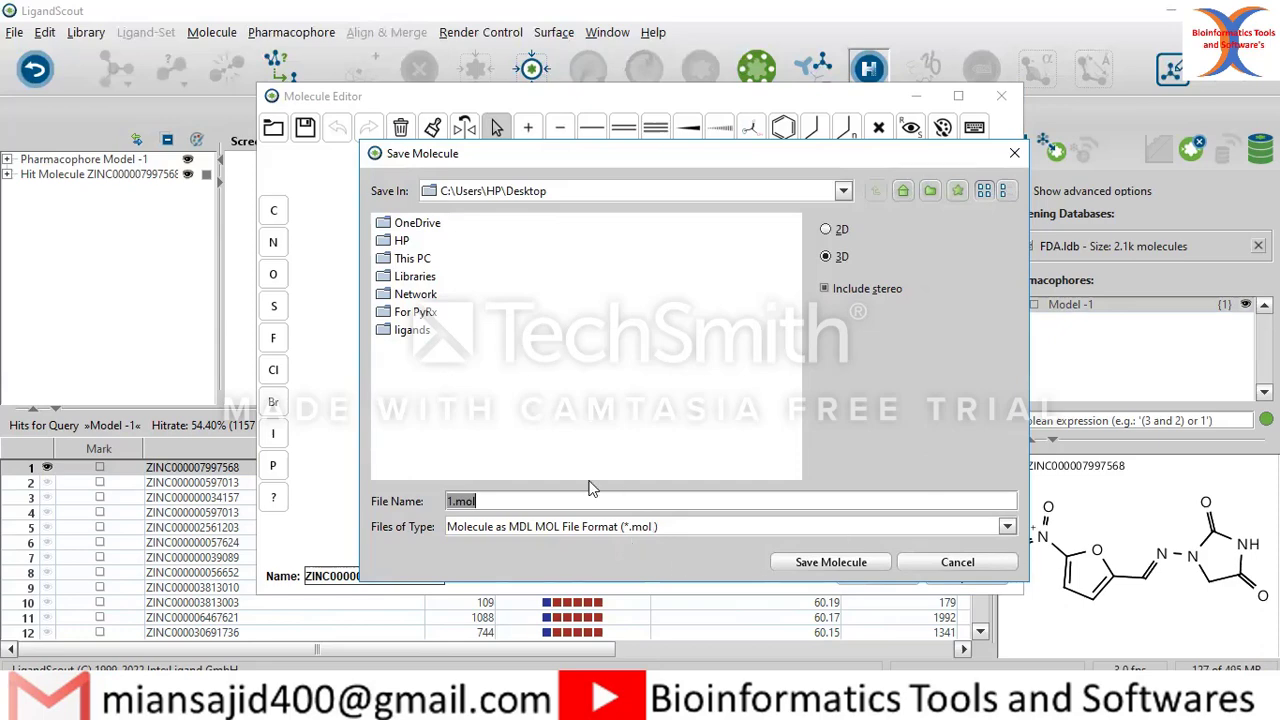
left_click(539, 502)
left_click(830, 562)
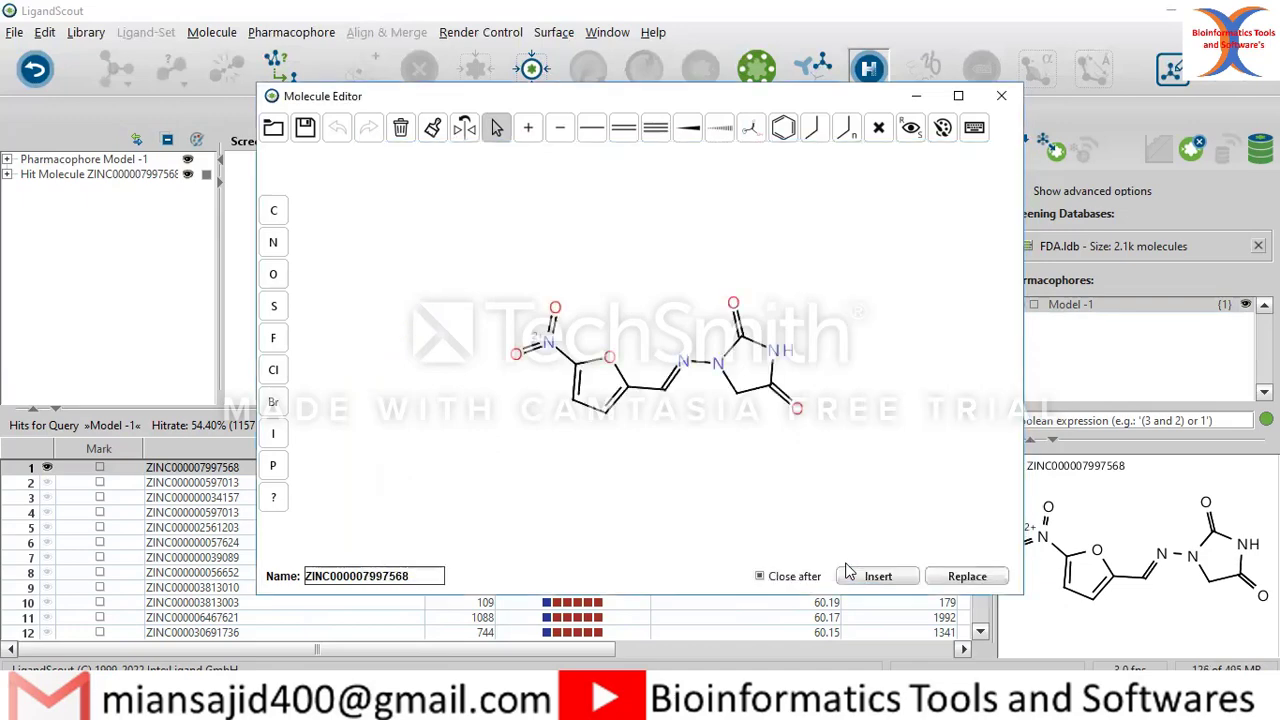
left_click(1000, 93)
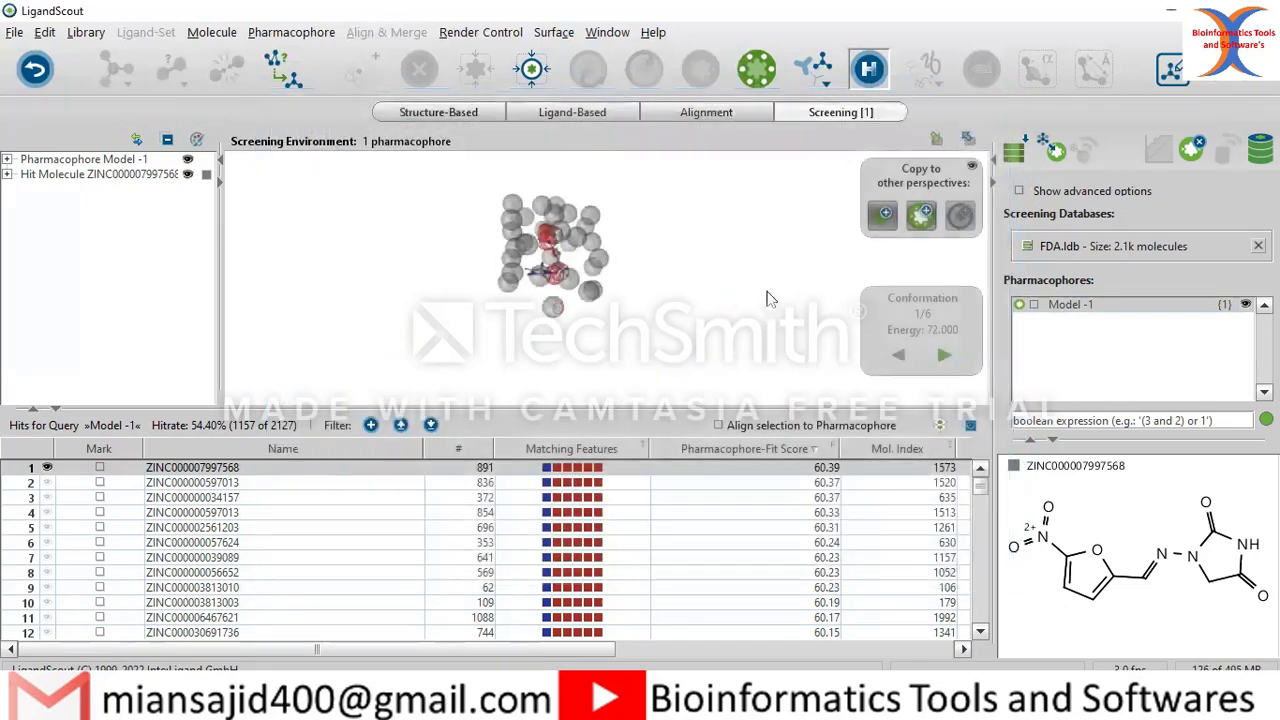
left_click(250, 483)
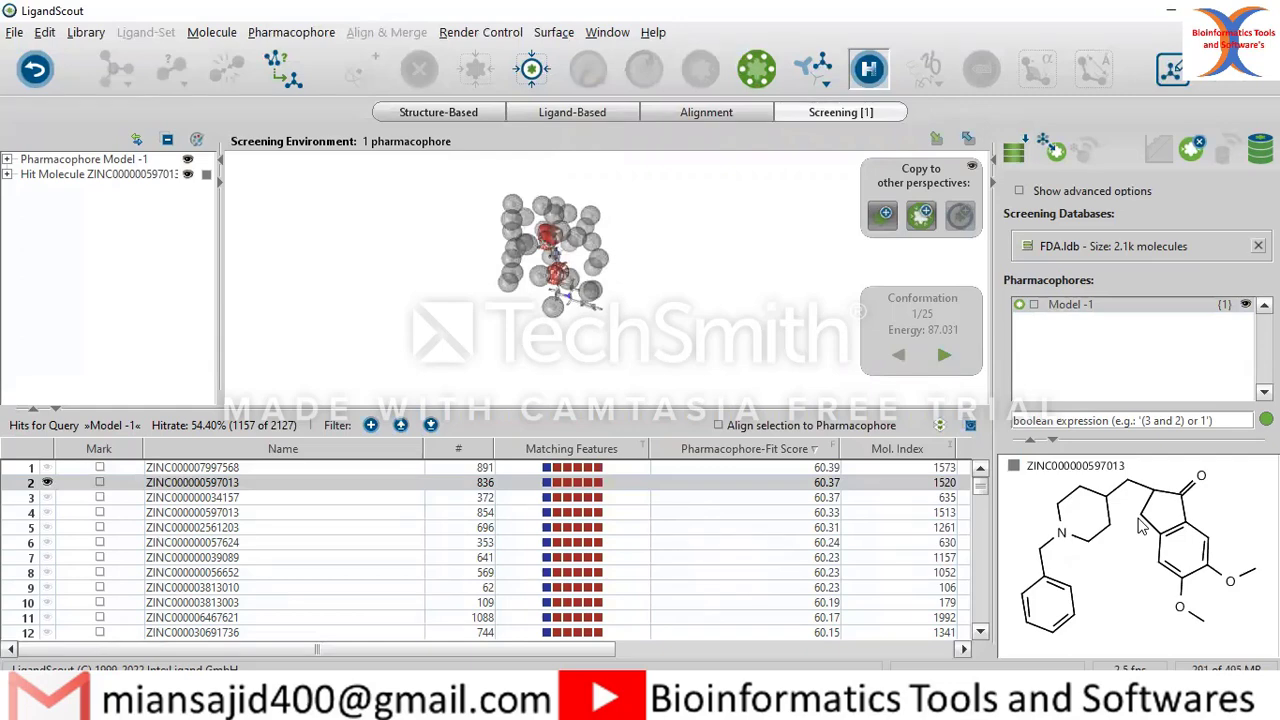
left_click(1172, 12)
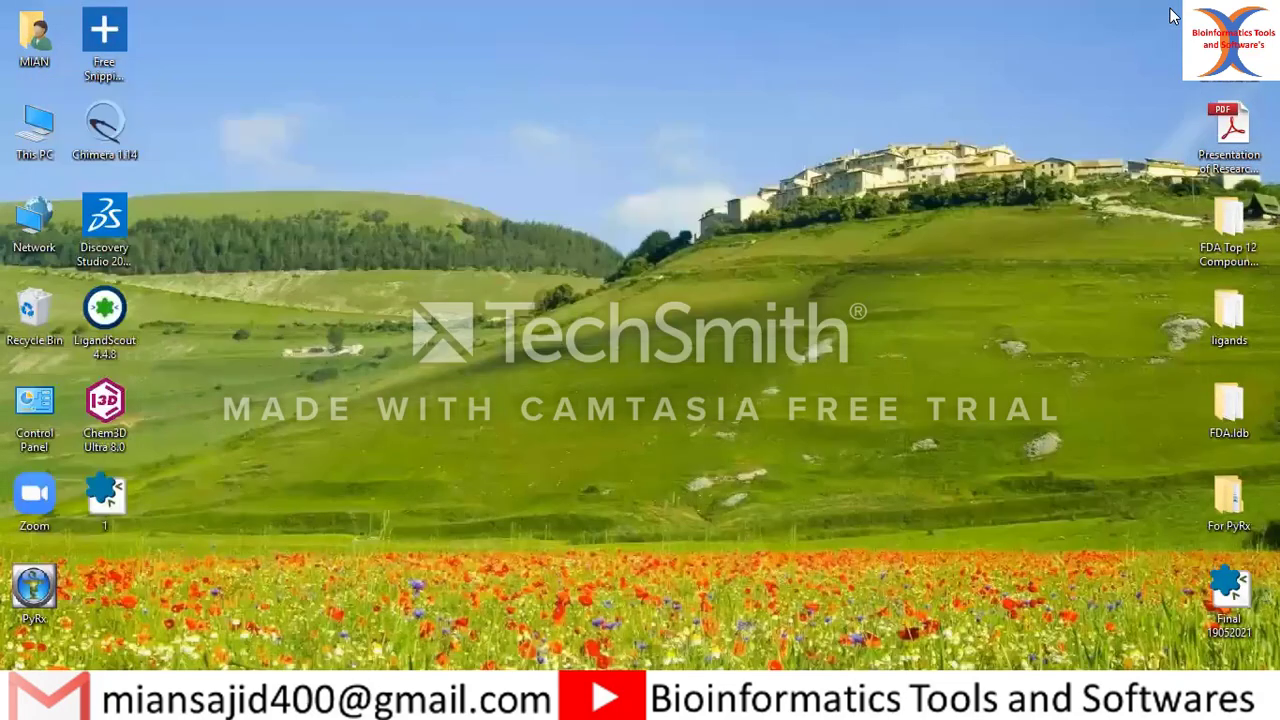
right_click(697, 173)
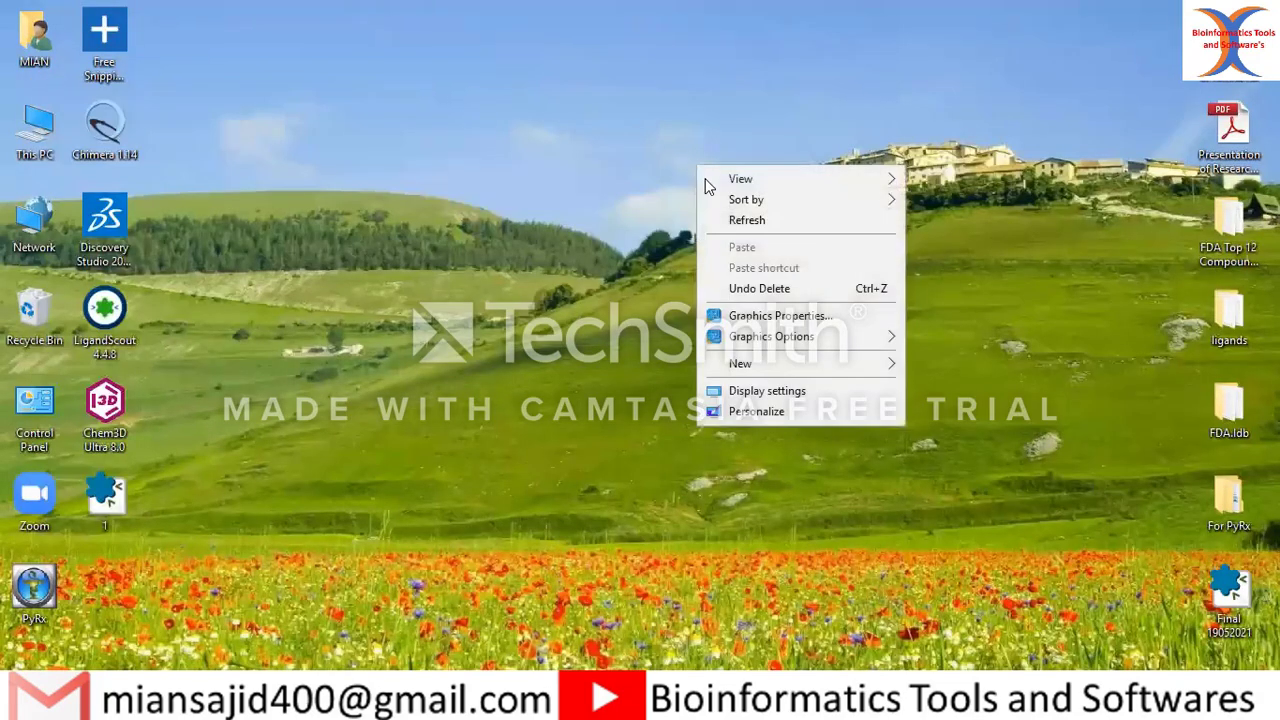
left_click(737, 220)
right_click(688, 203)
left_click(720, 258)
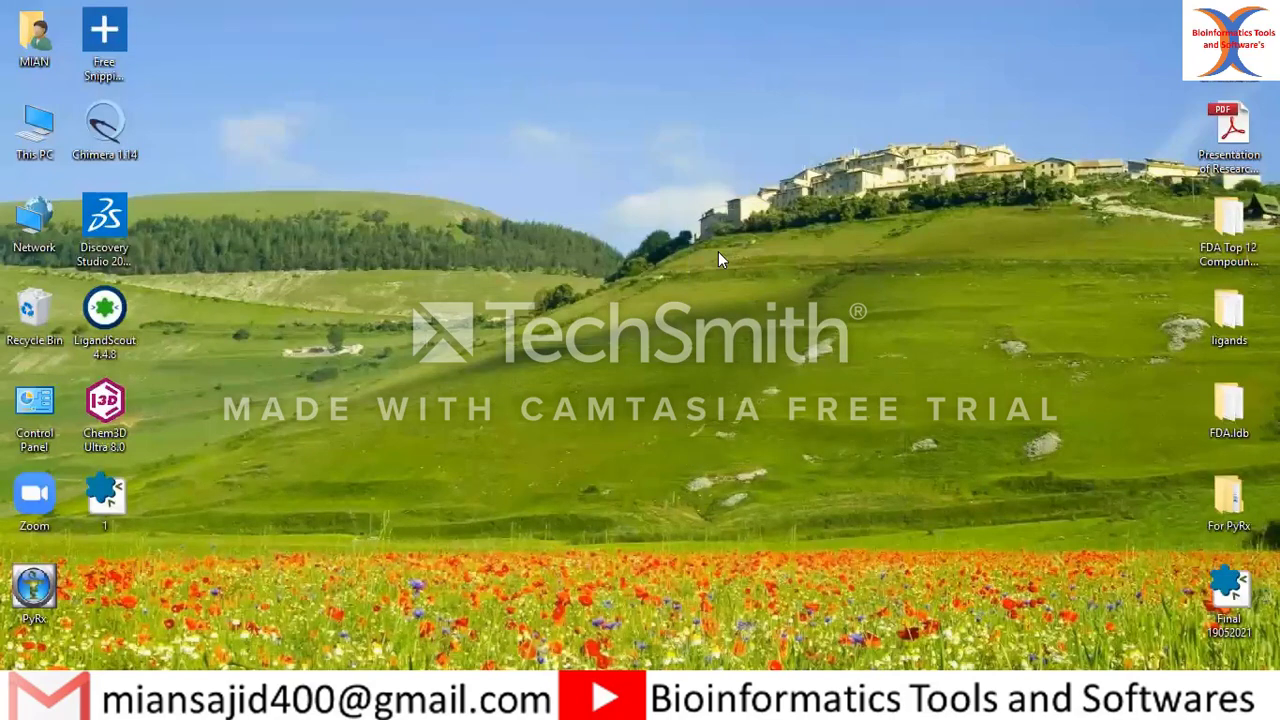
right_click(701, 240)
left_click(738, 298)
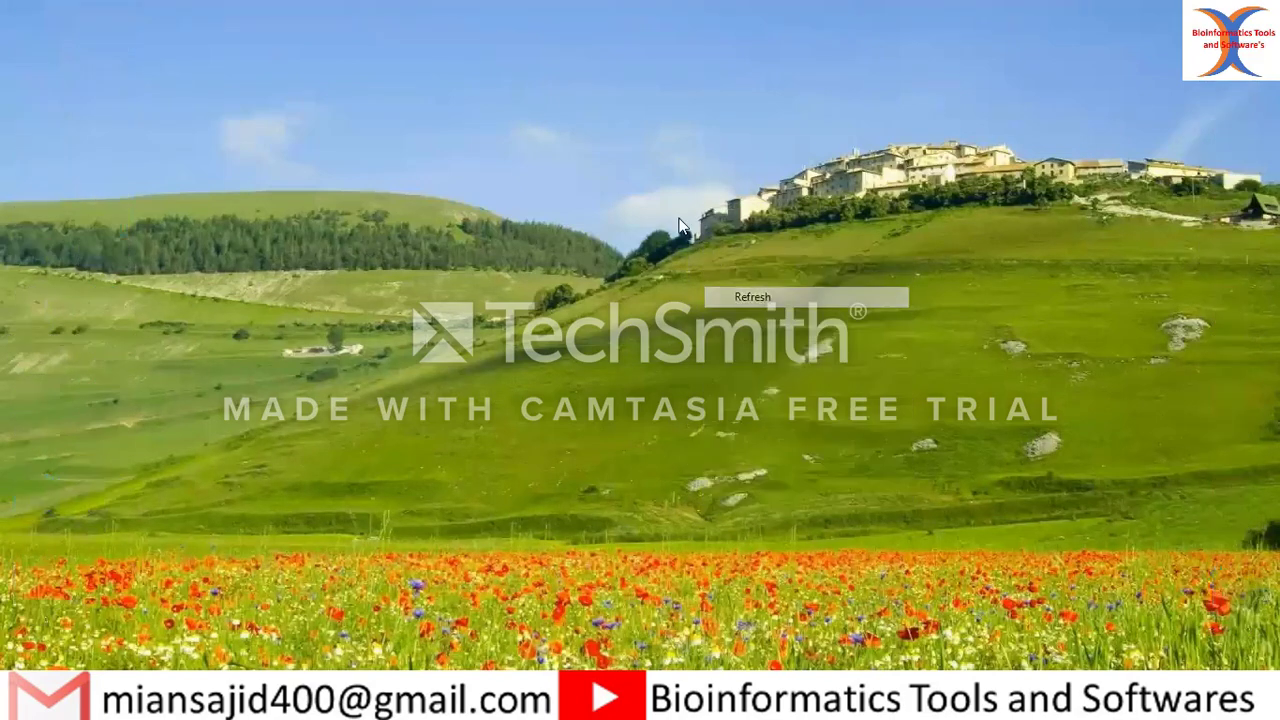
right_click(671, 212)
left_click(710, 266)
right_click(609, 203)
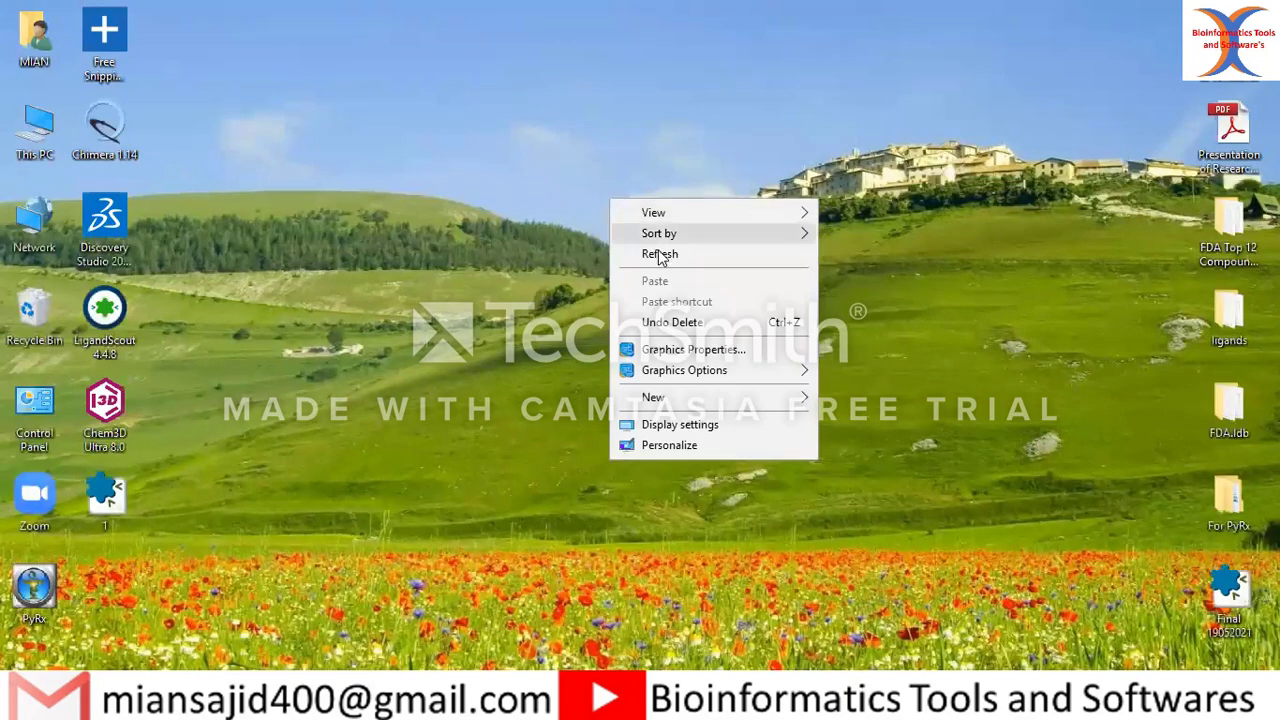
left_click(655, 254)
right_click(600, 203)
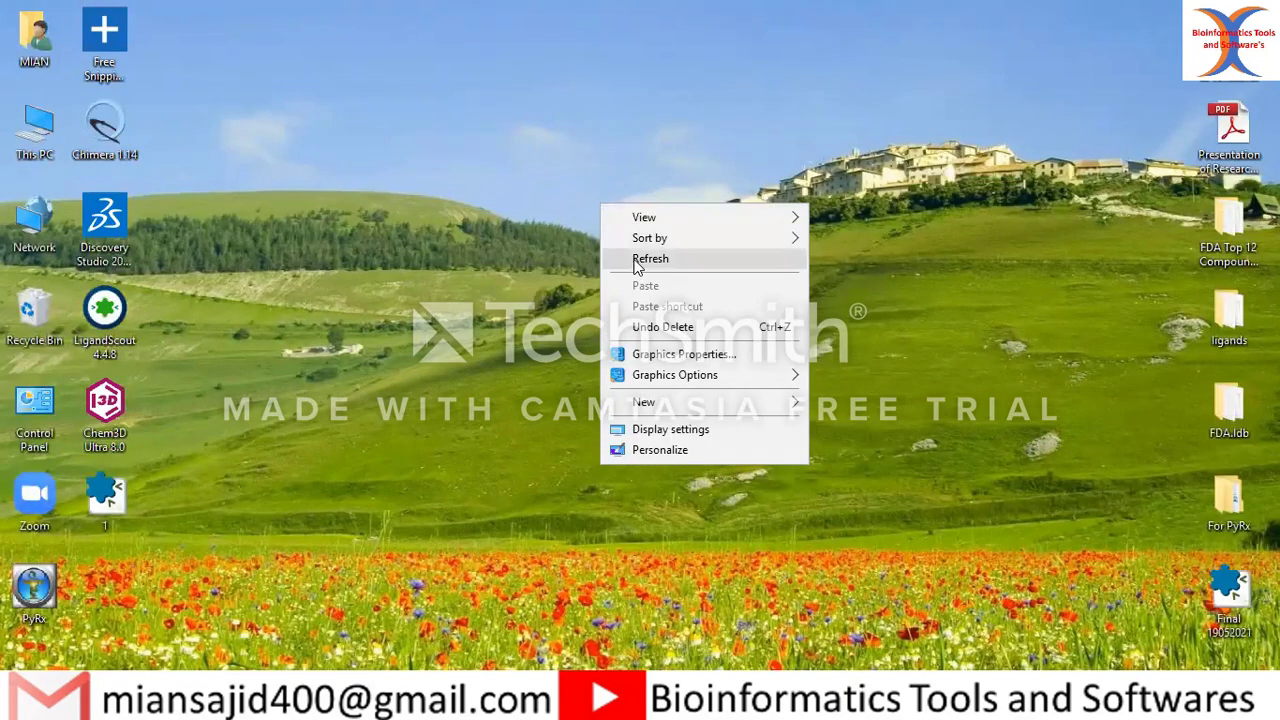
left_click(634, 260)
right_click(553, 189)
left_click(589, 244)
right_click(589, 244)
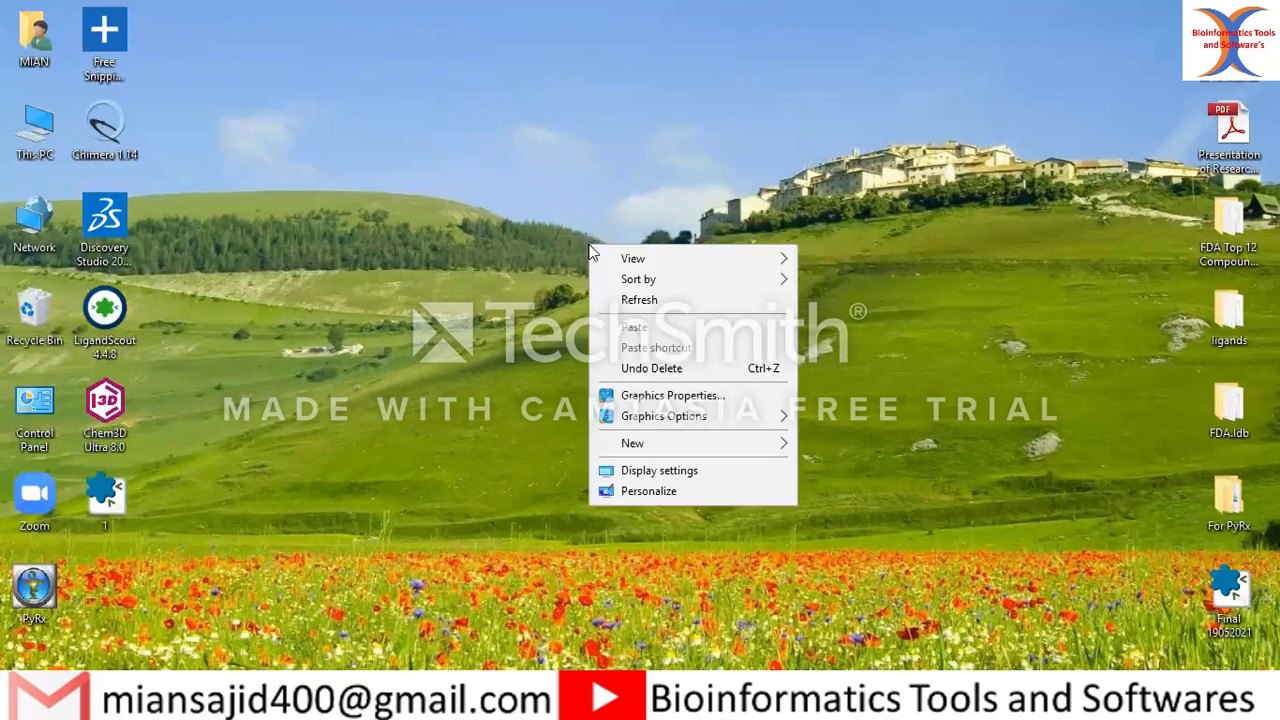
left_click(640, 300)
right_click(622, 255)
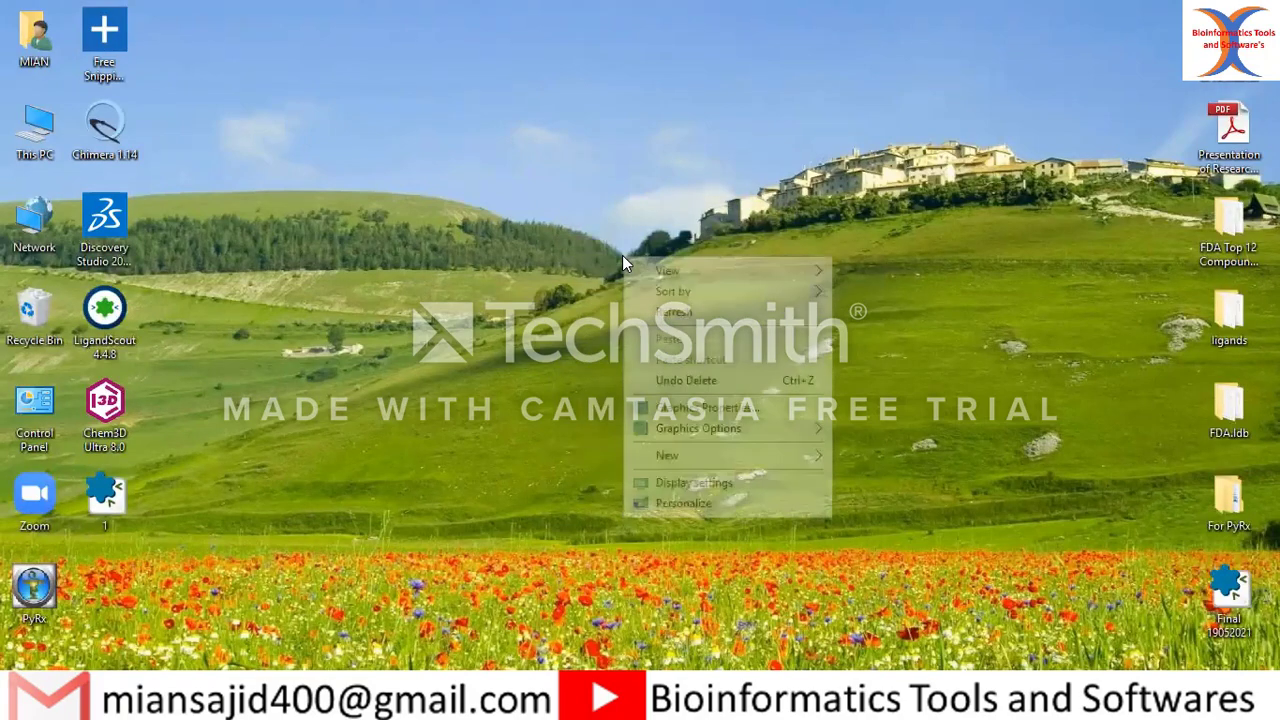
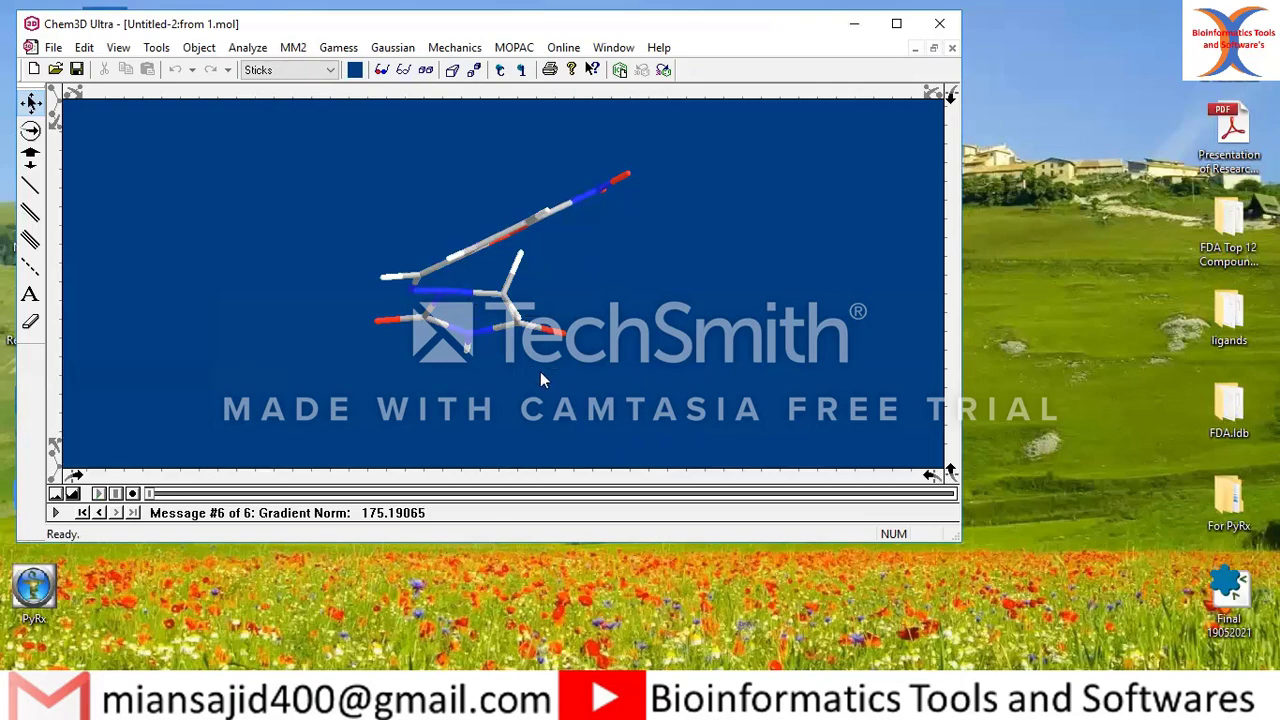
Save the molecule to the Desktop as Untitled-2 in Protein DB (*.pdb) format, and close Chem3D without saving further changes
left_click(53, 47)
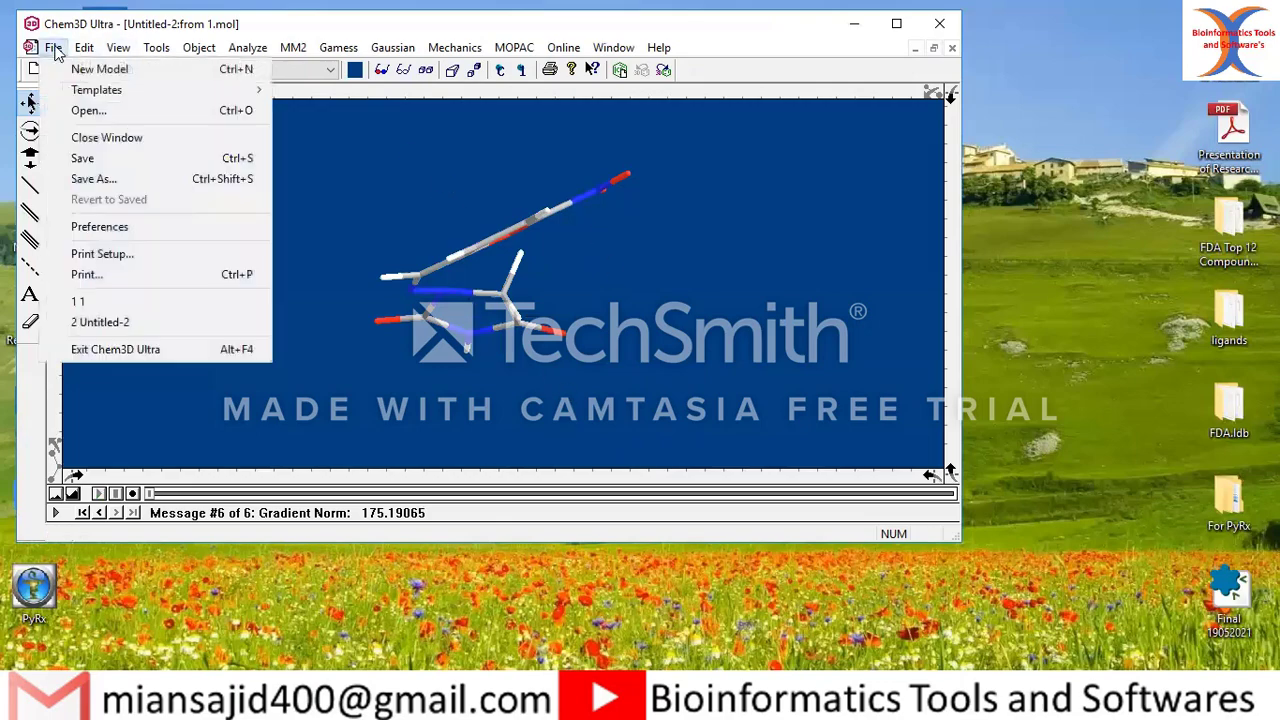
left_click(109, 180)
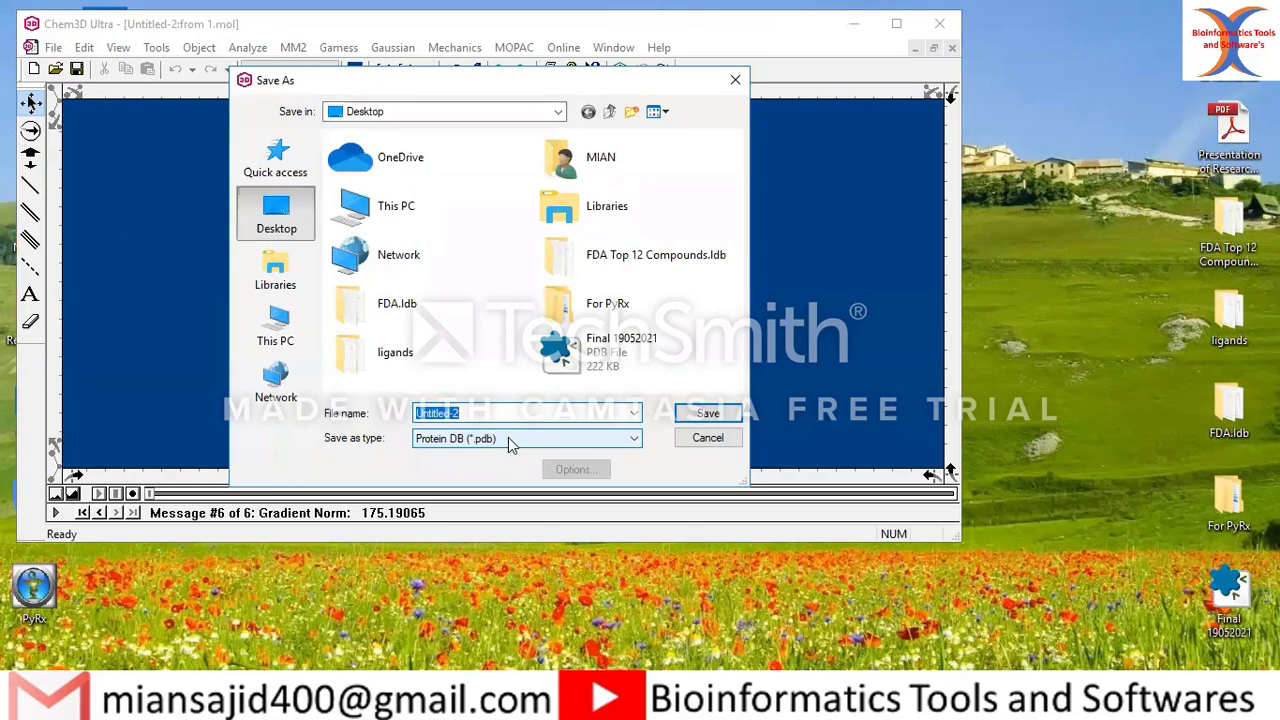
left_click(636, 440)
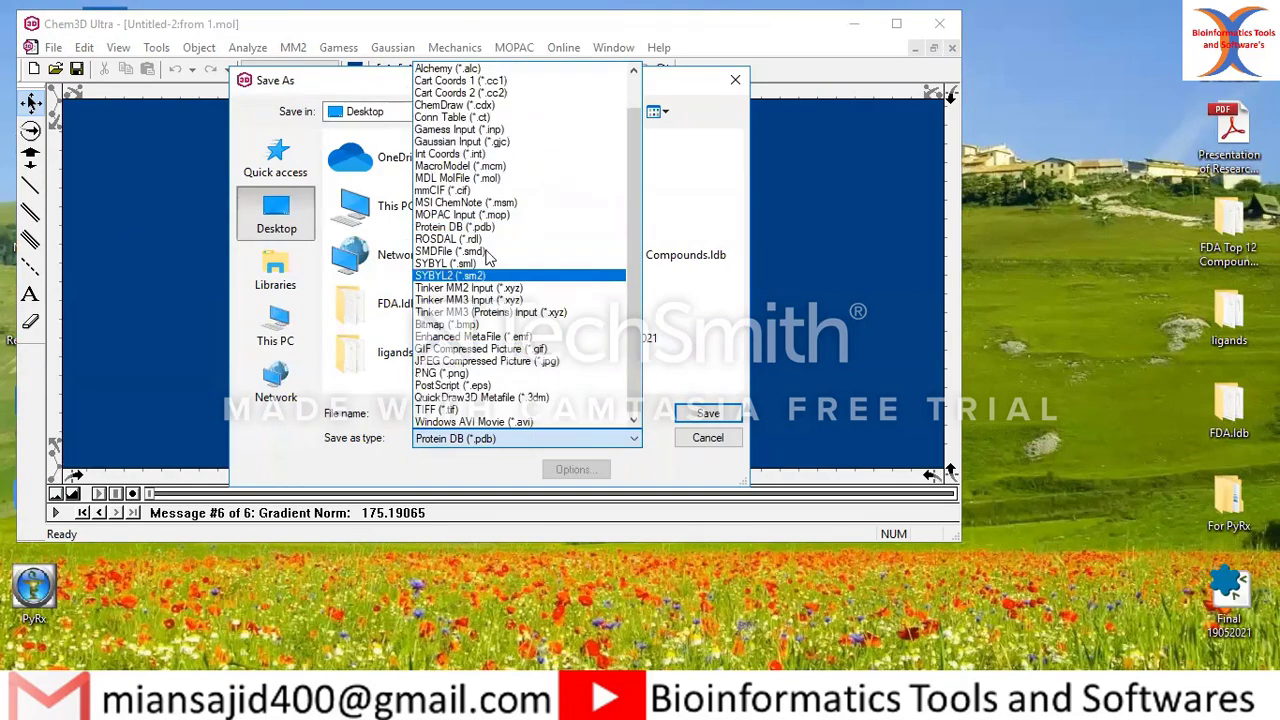
left_click(485, 229)
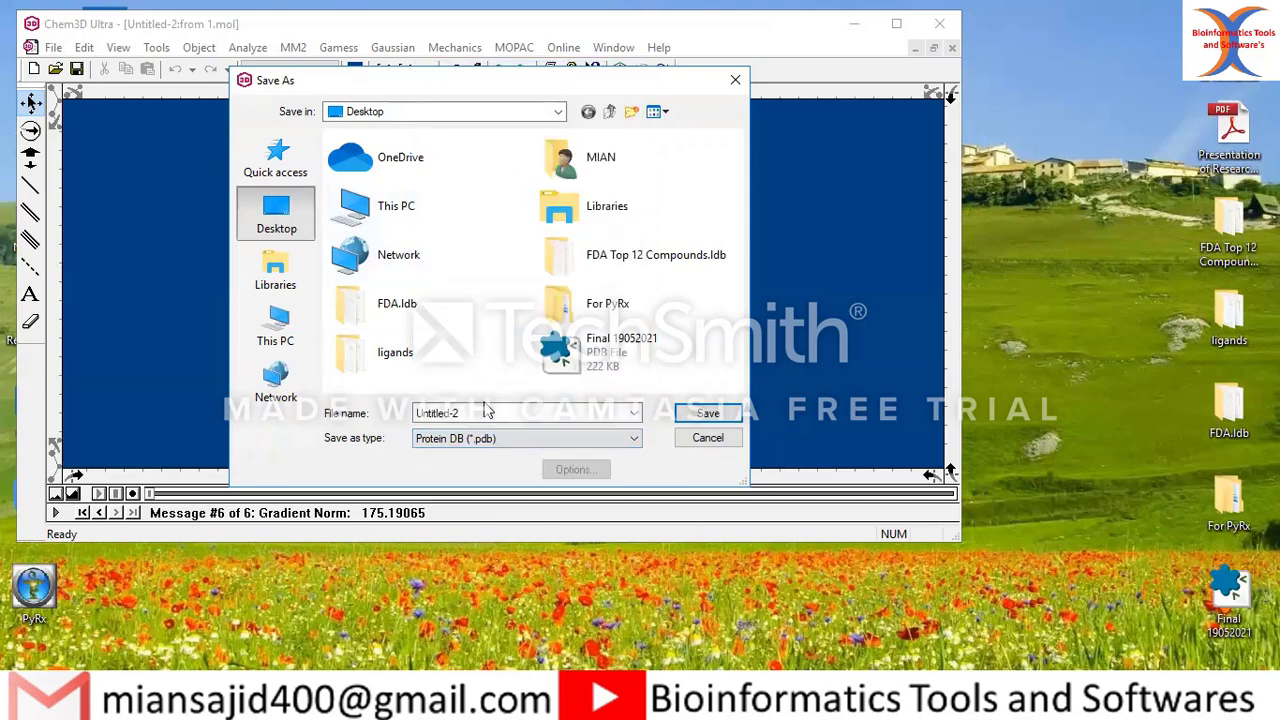
left_click(707, 414)
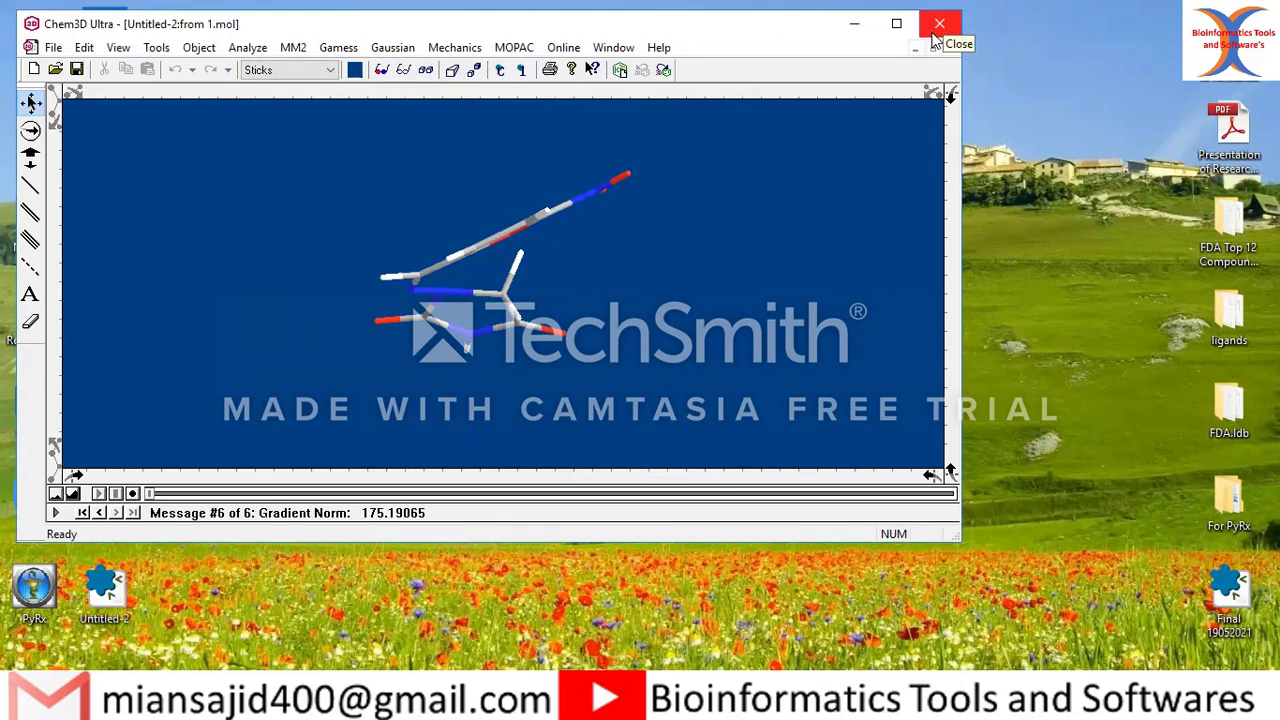
left_click(937, 26)
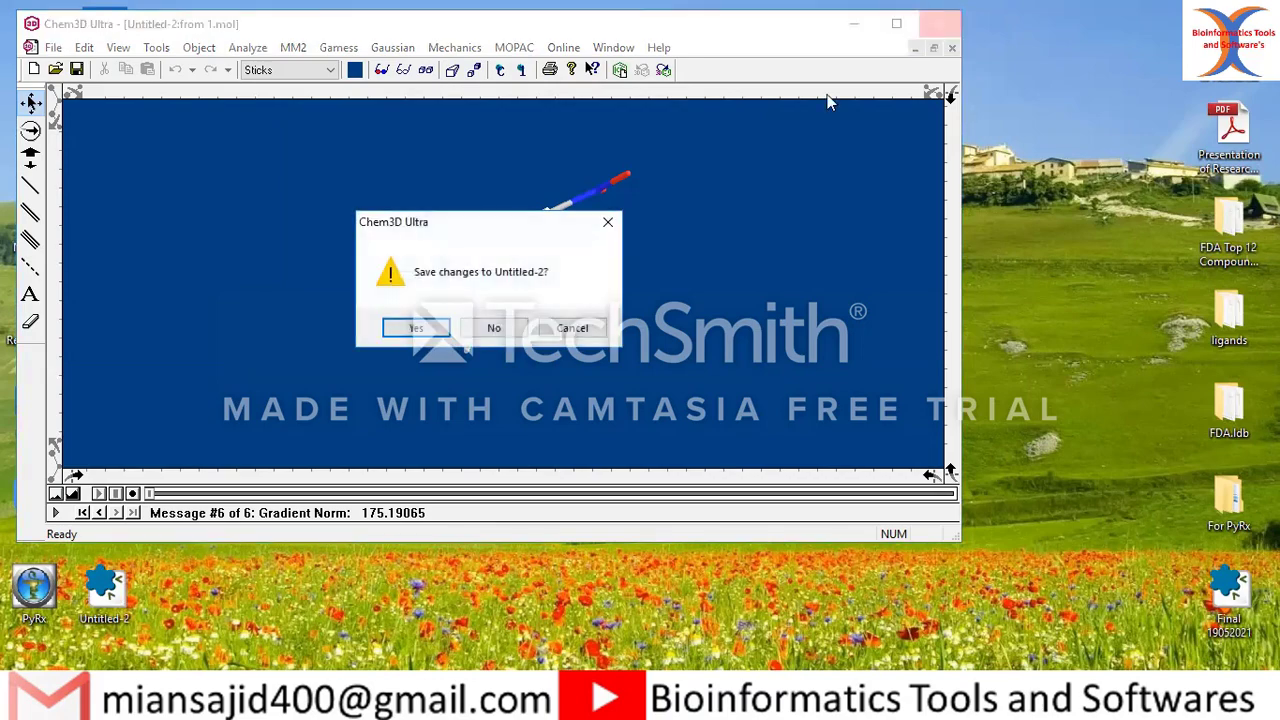
left_click(484, 326)
Move the Untitled-2 file to the free spot above the FDA folders on the desktop and refresh the desktop
right_click(503, 263)
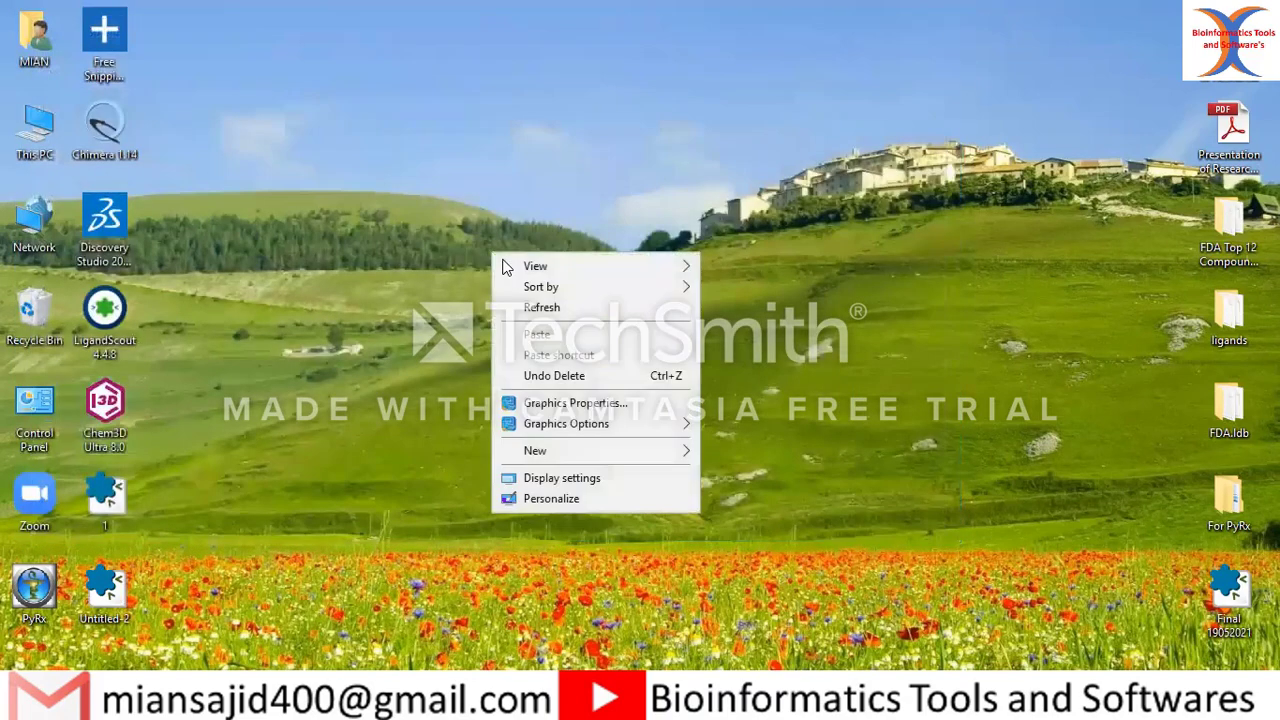
left_click(541, 307)
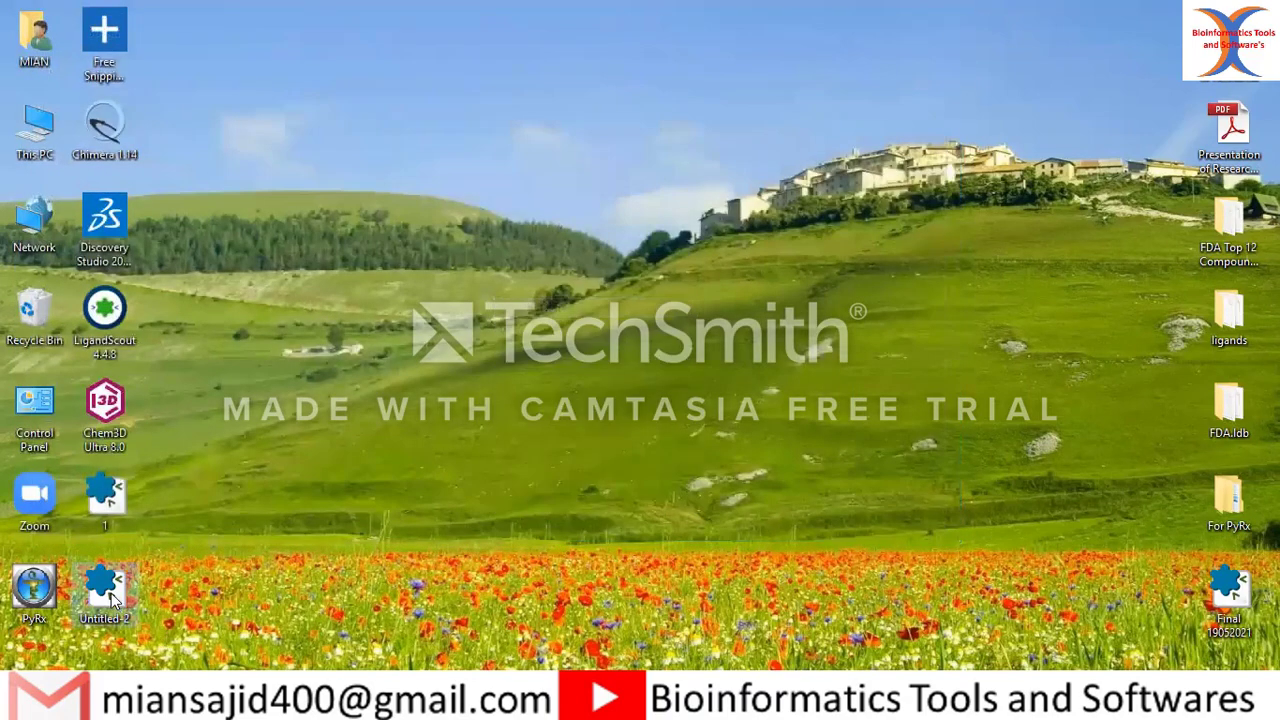
left_click_drag(113, 598, 1160, 45)
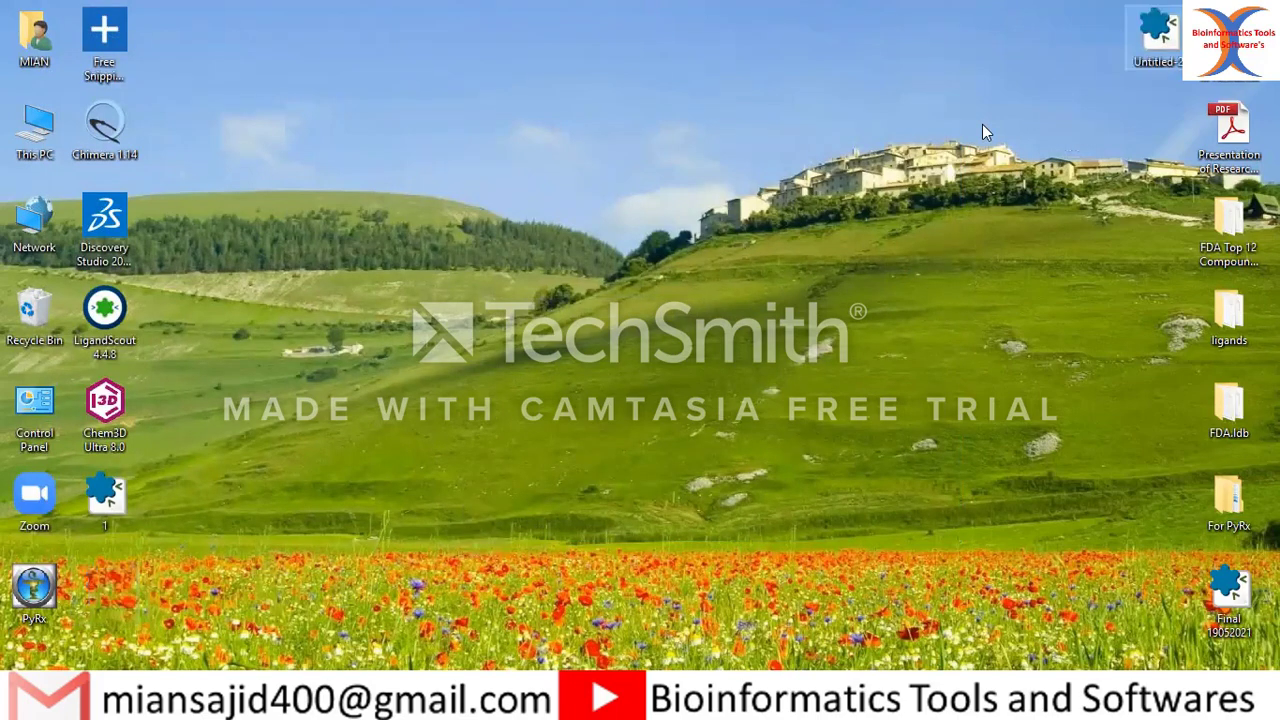
right_click(986, 146)
right_click(841, 181)
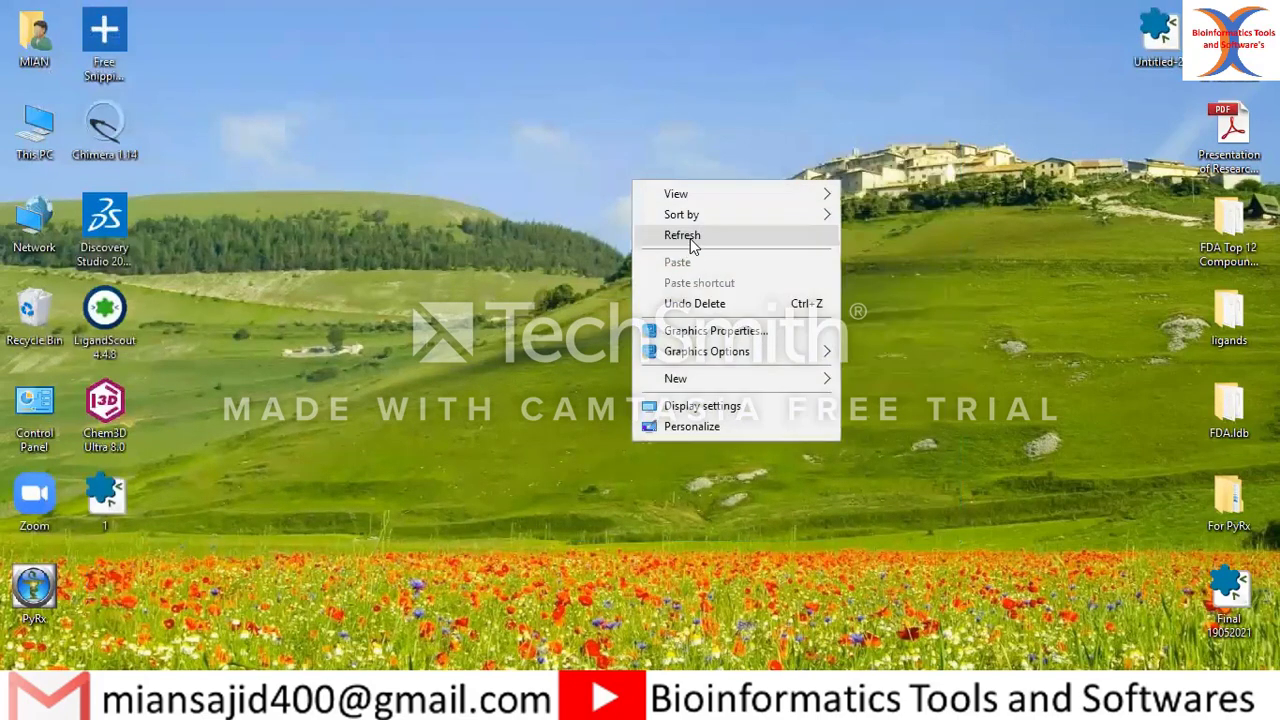
left_click(692, 240)
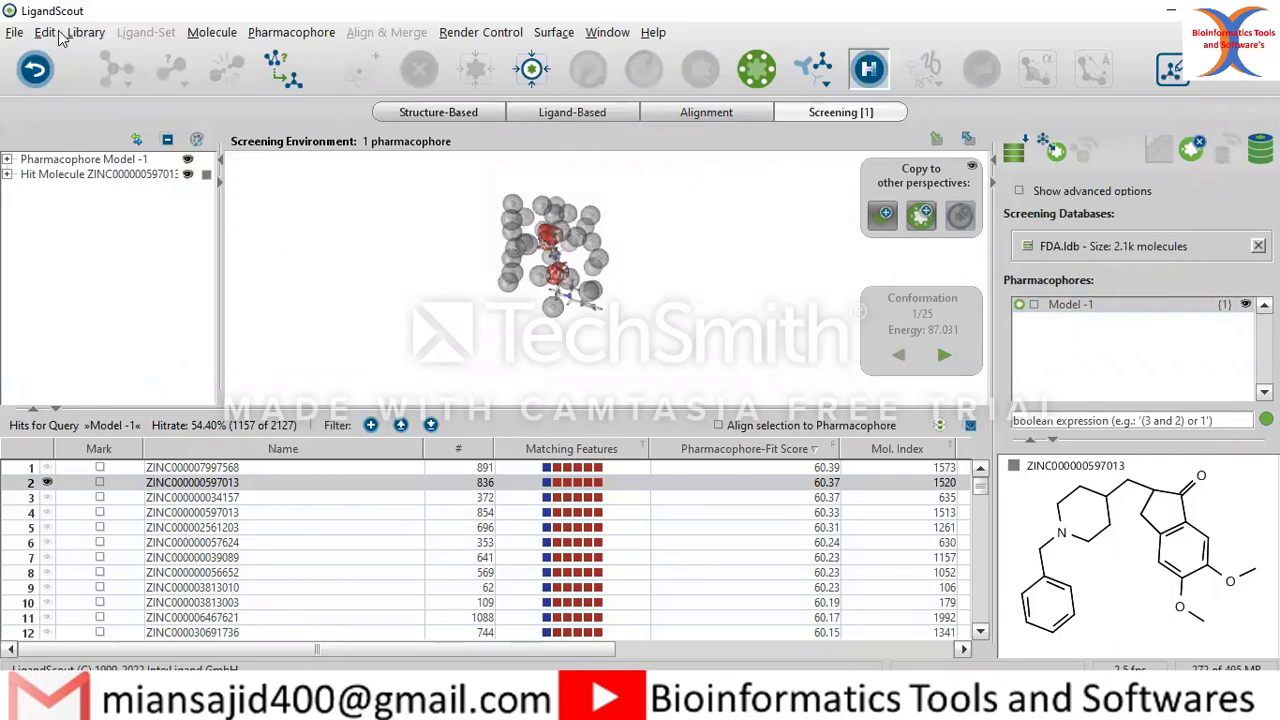
Switch to LigandScout's Ligand-Based perspective and display ligand (6M2N).pdb with its pharmacophore features
left_click(14, 34)
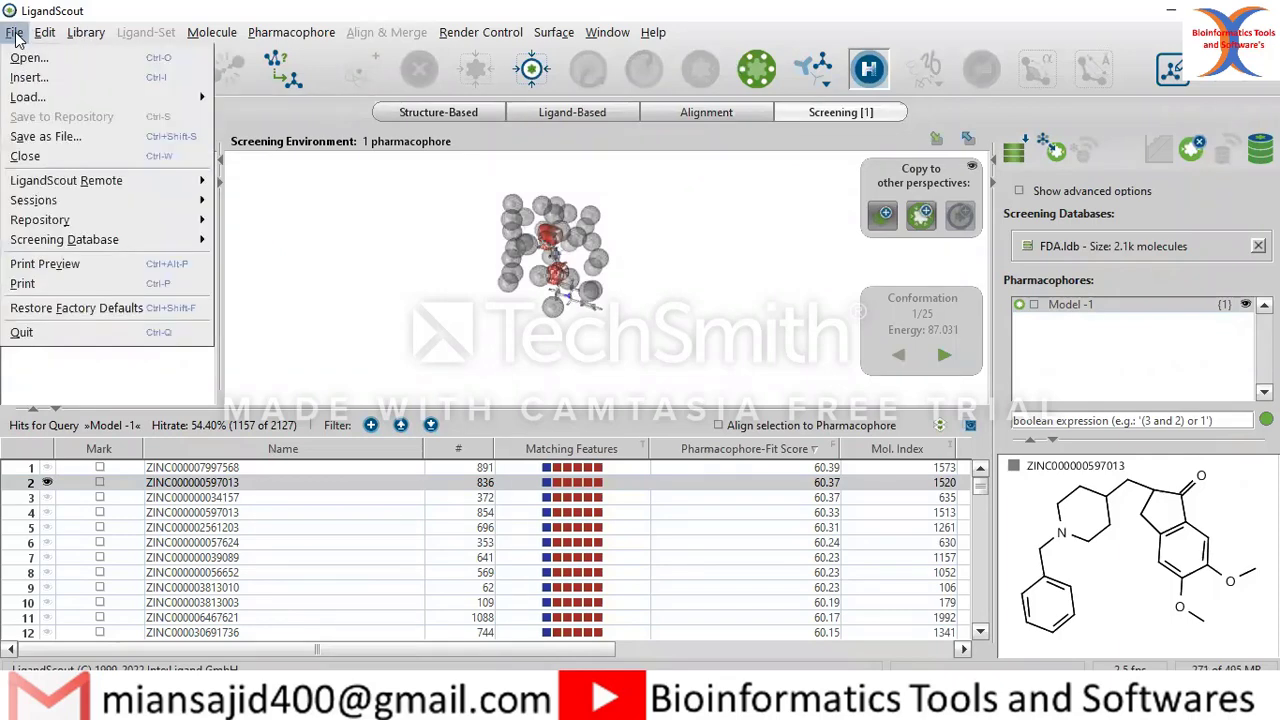
mouse_move(44, 32)
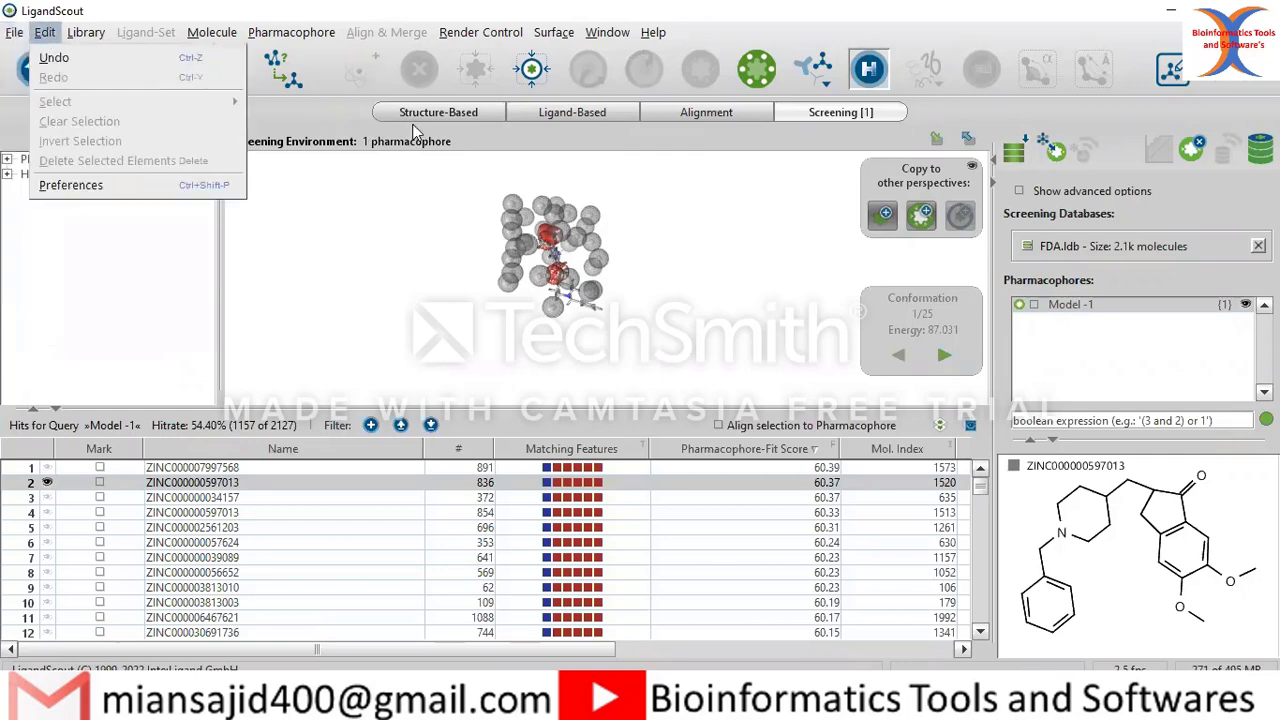
left_click(558, 114)
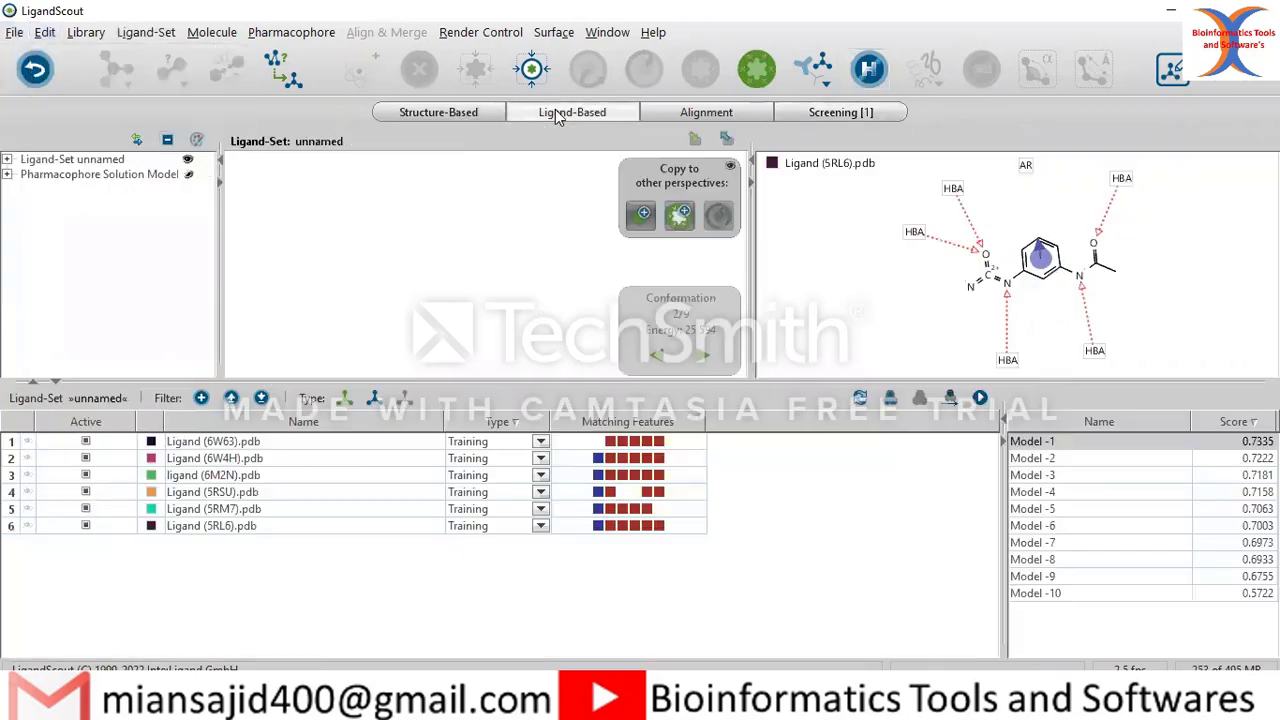
left_click(230, 477)
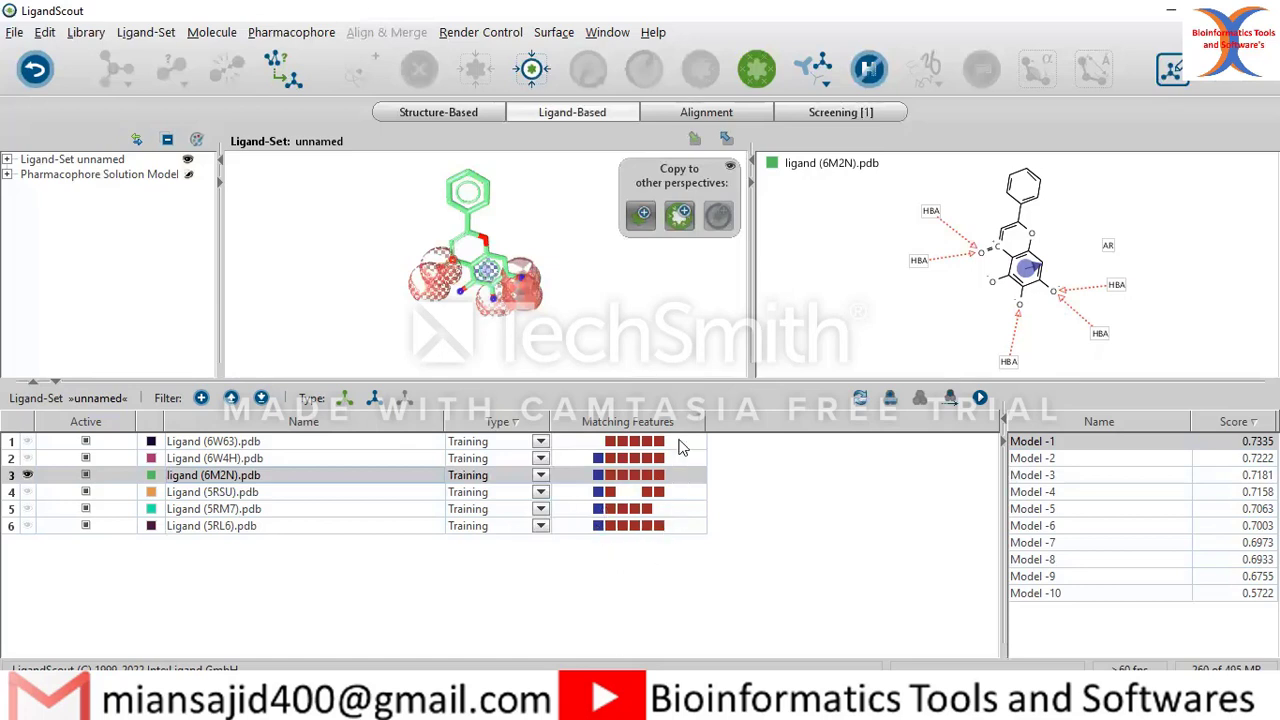
Highlight several matching features across the training ligands to compare them on ligand (6M2N).pdb, and deselect the ligand
left_click(634, 443)
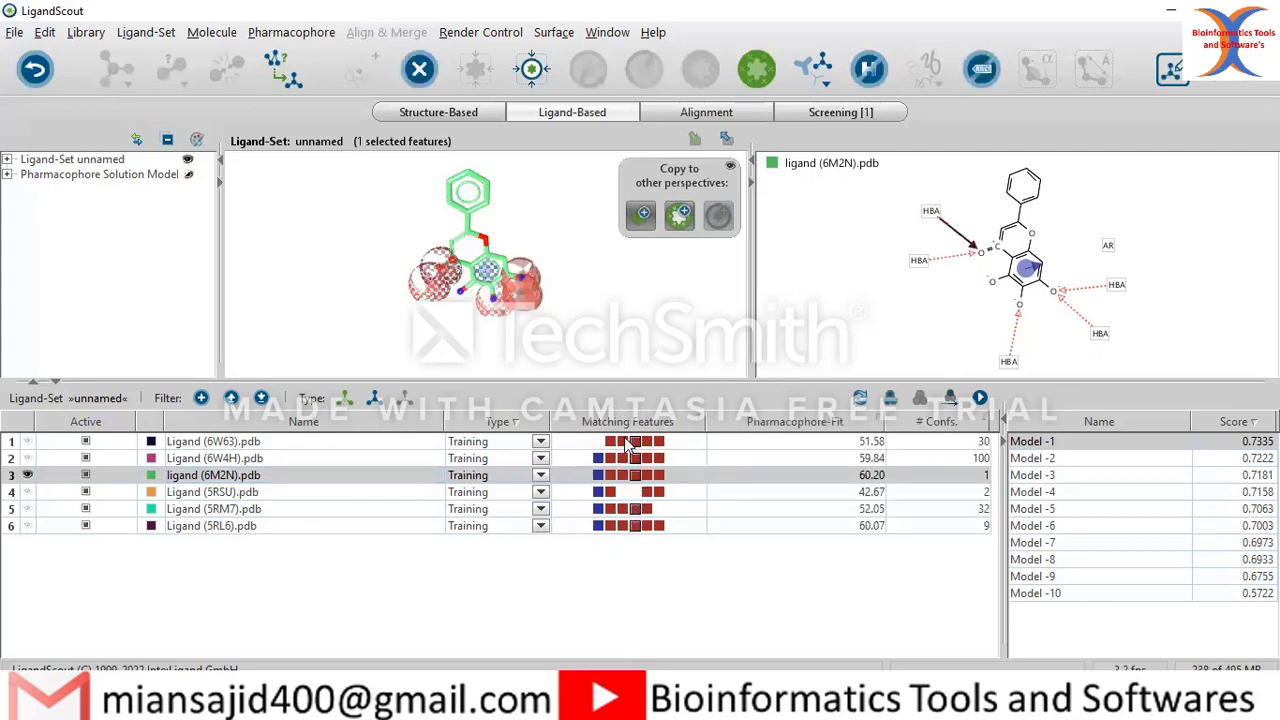
left_click(619, 467)
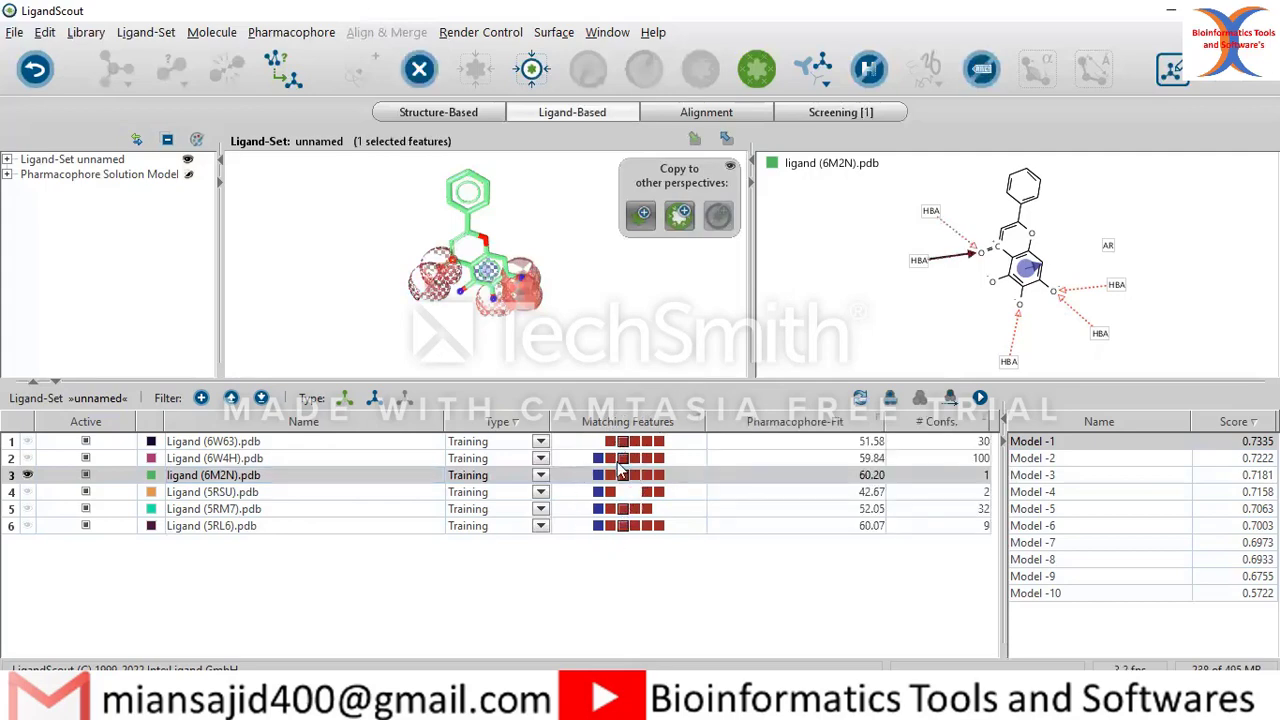
left_click(610, 526)
left_click(658, 492)
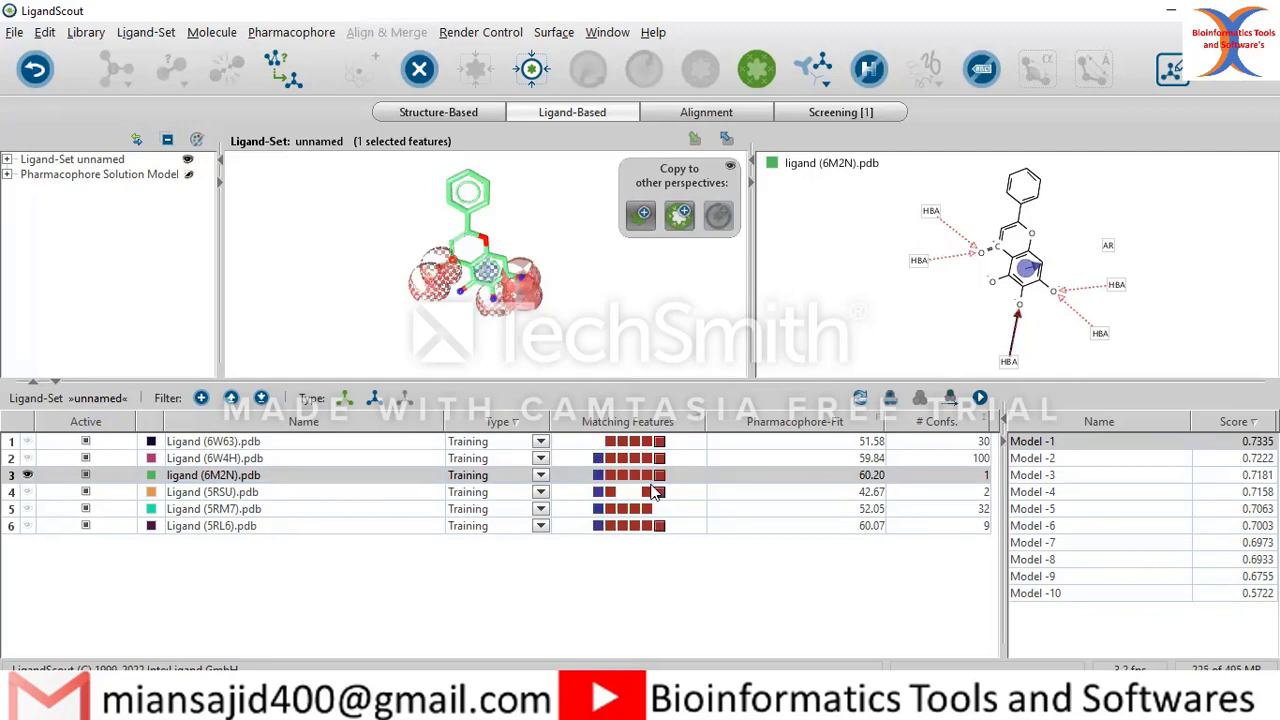
left_click(648, 496)
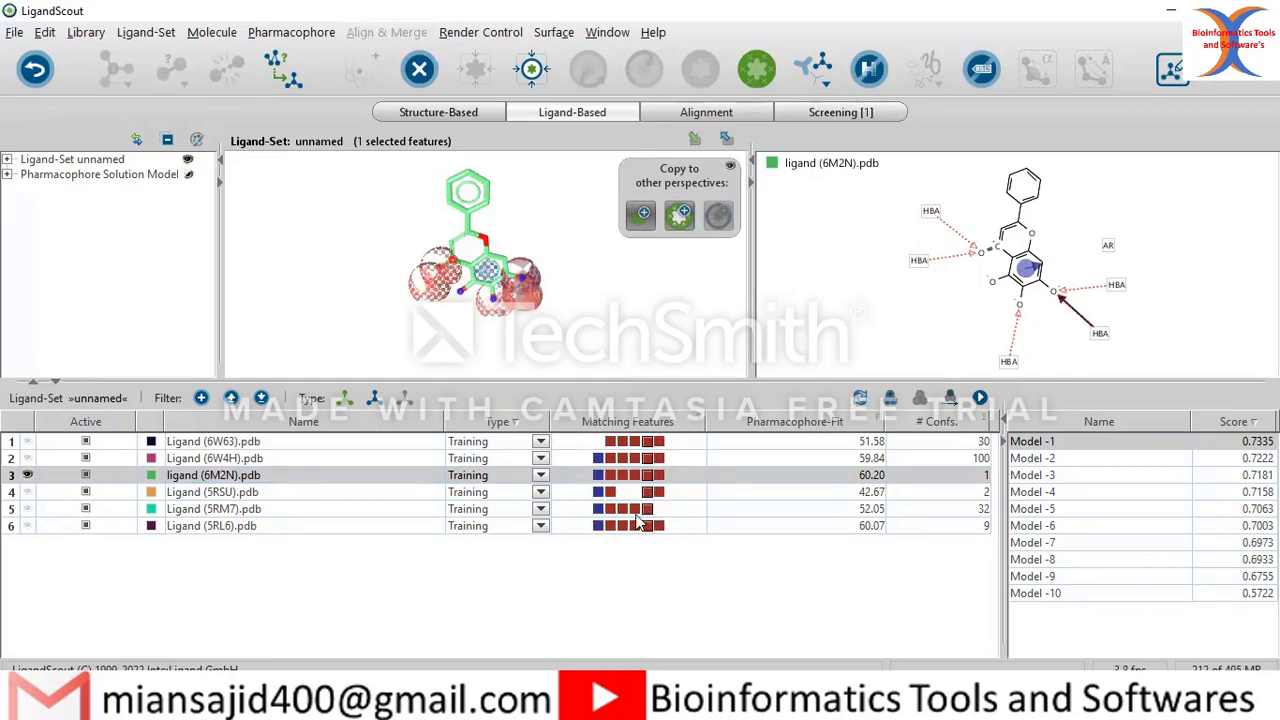
left_click(630, 548)
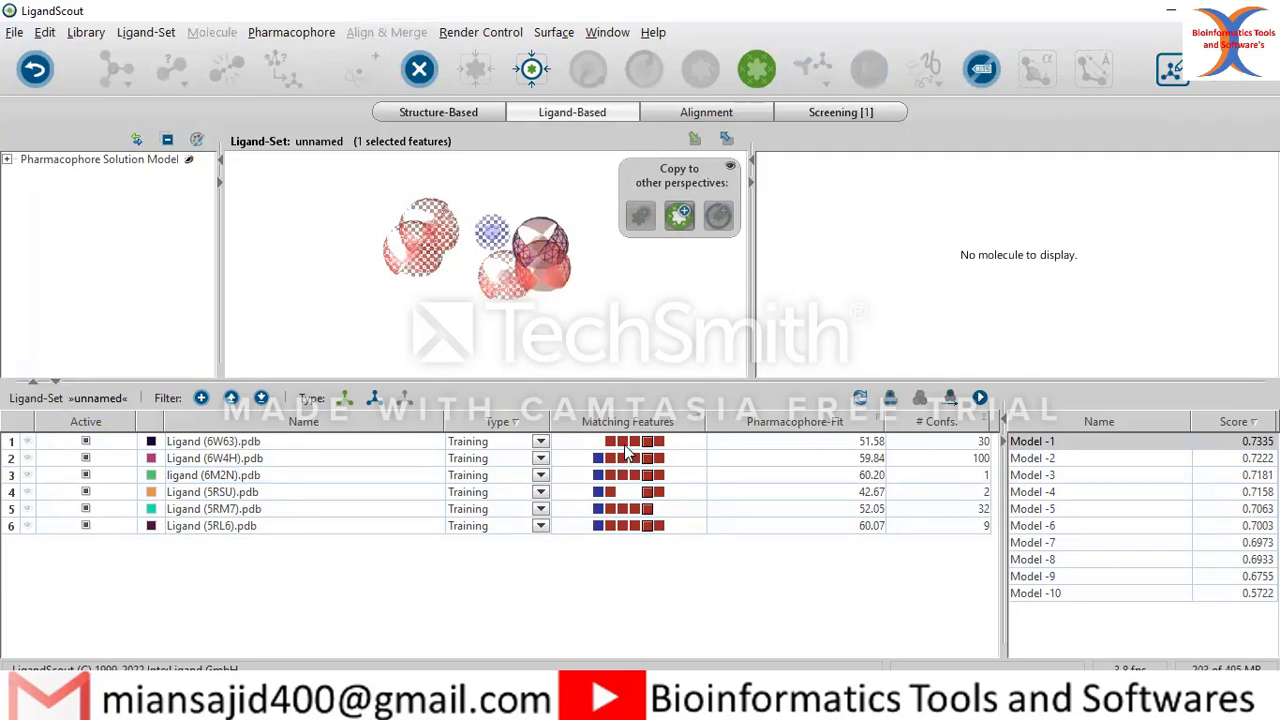
Examine each matching feature of Ligand (5RL6).pdb by highlighting them one at a time in the pharmacophore model
left_click(600, 526)
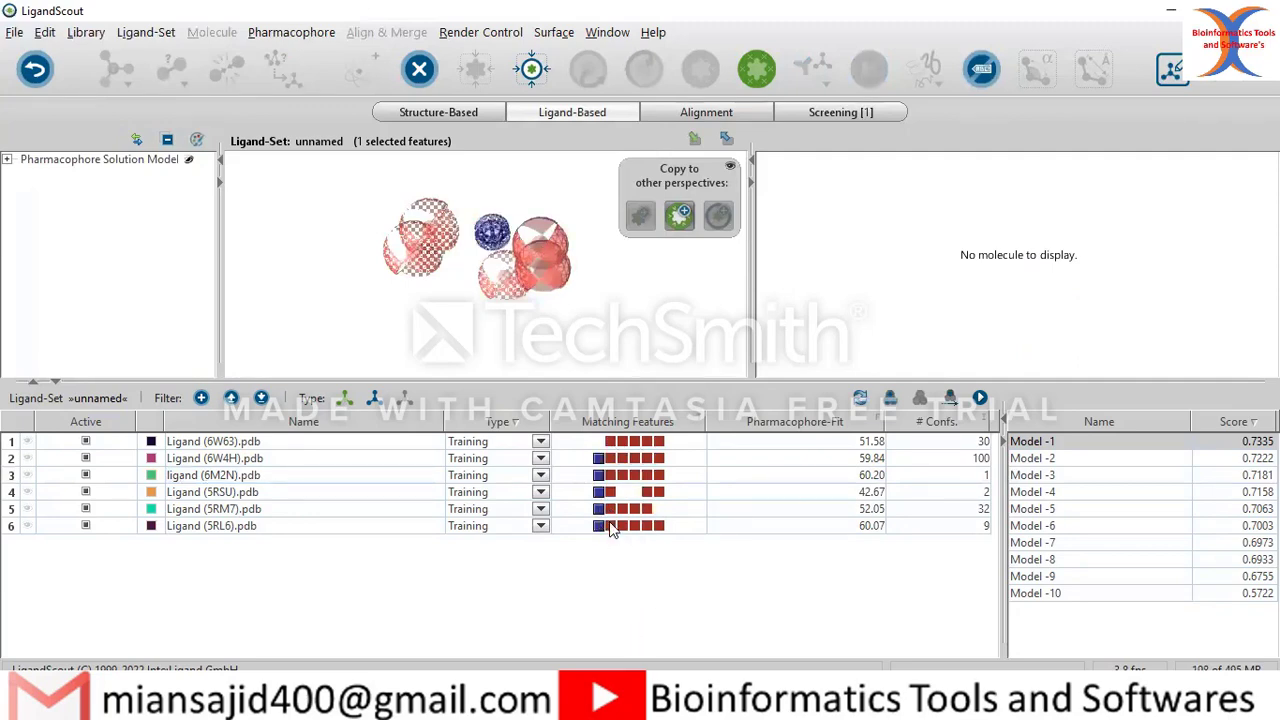
left_click(610, 525)
left_click(623, 527)
left_click(635, 529)
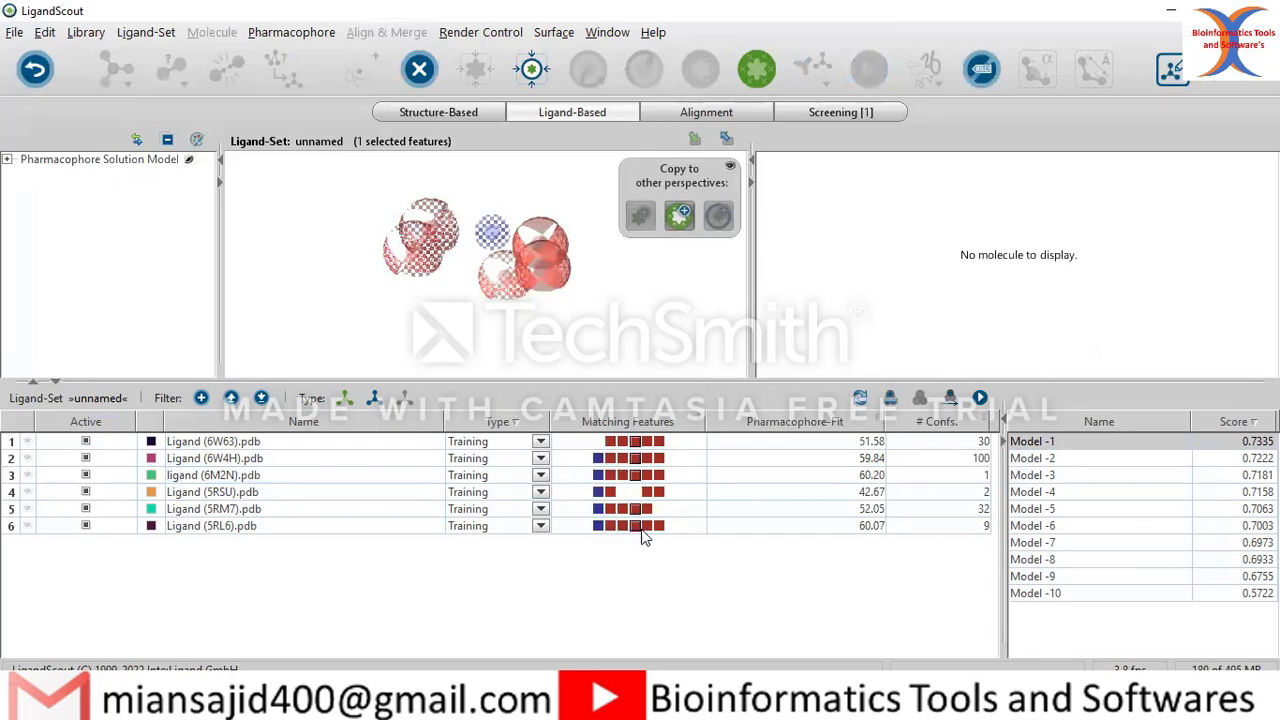
left_click(656, 527)
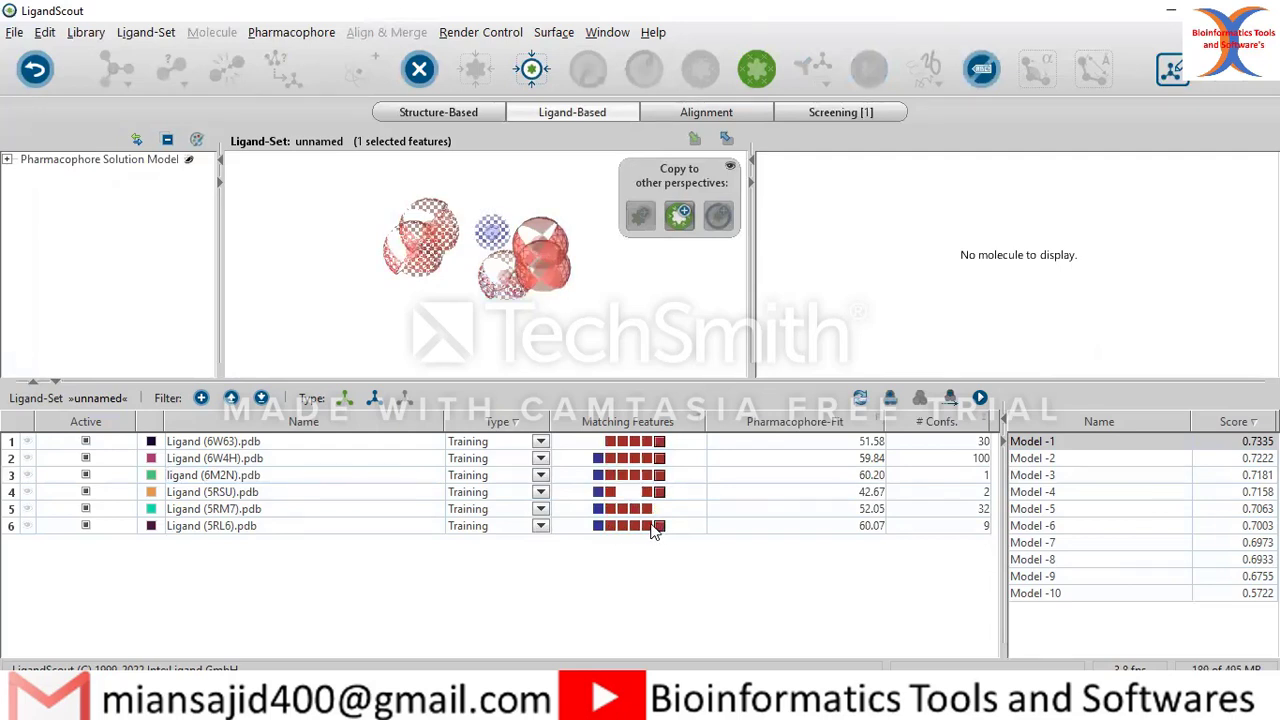
left_click(623, 526)
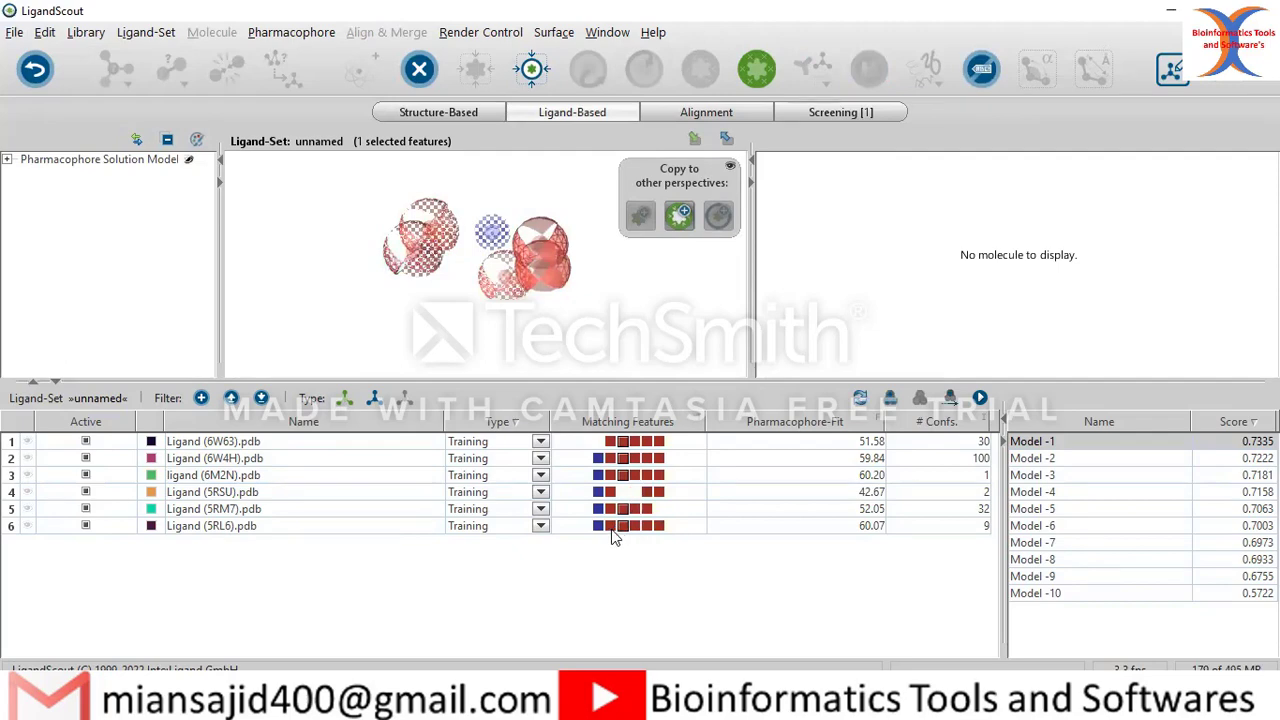
left_click(609, 528)
left_click(598, 528)
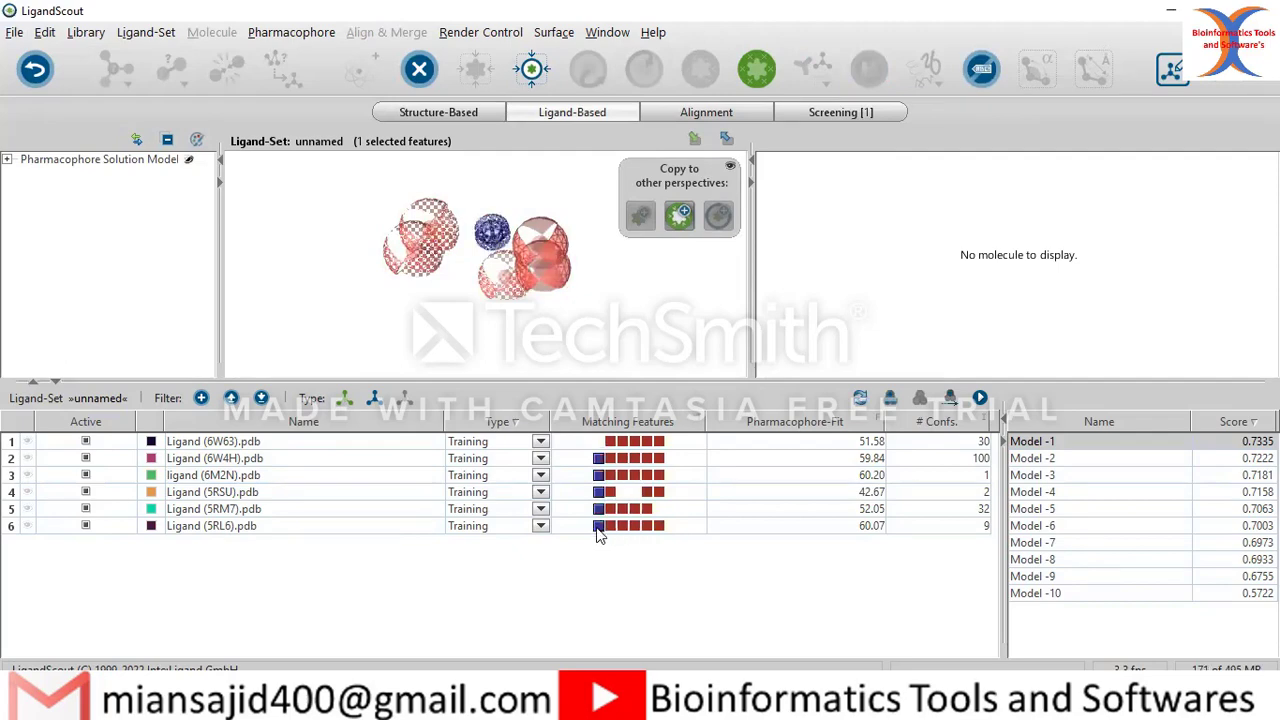
left_click(660, 527)
left_click(648, 527)
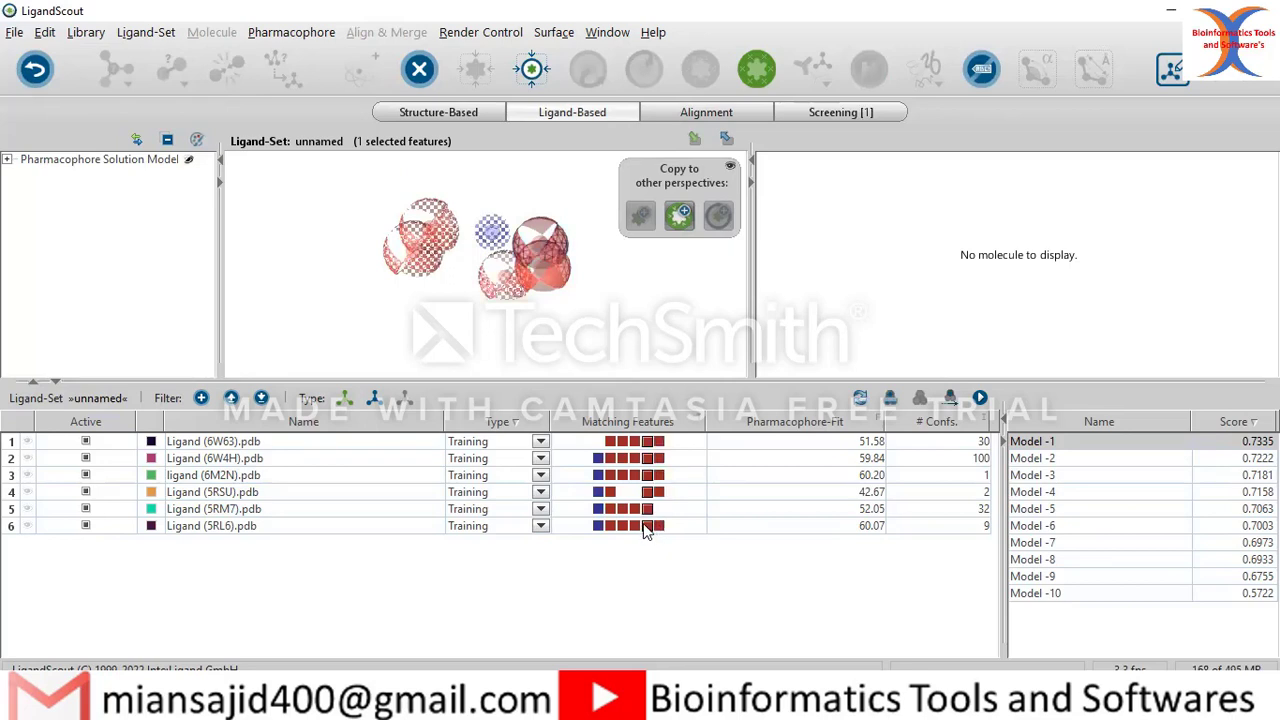
left_click(635, 527)
left_click(623, 527)
left_click(610, 527)
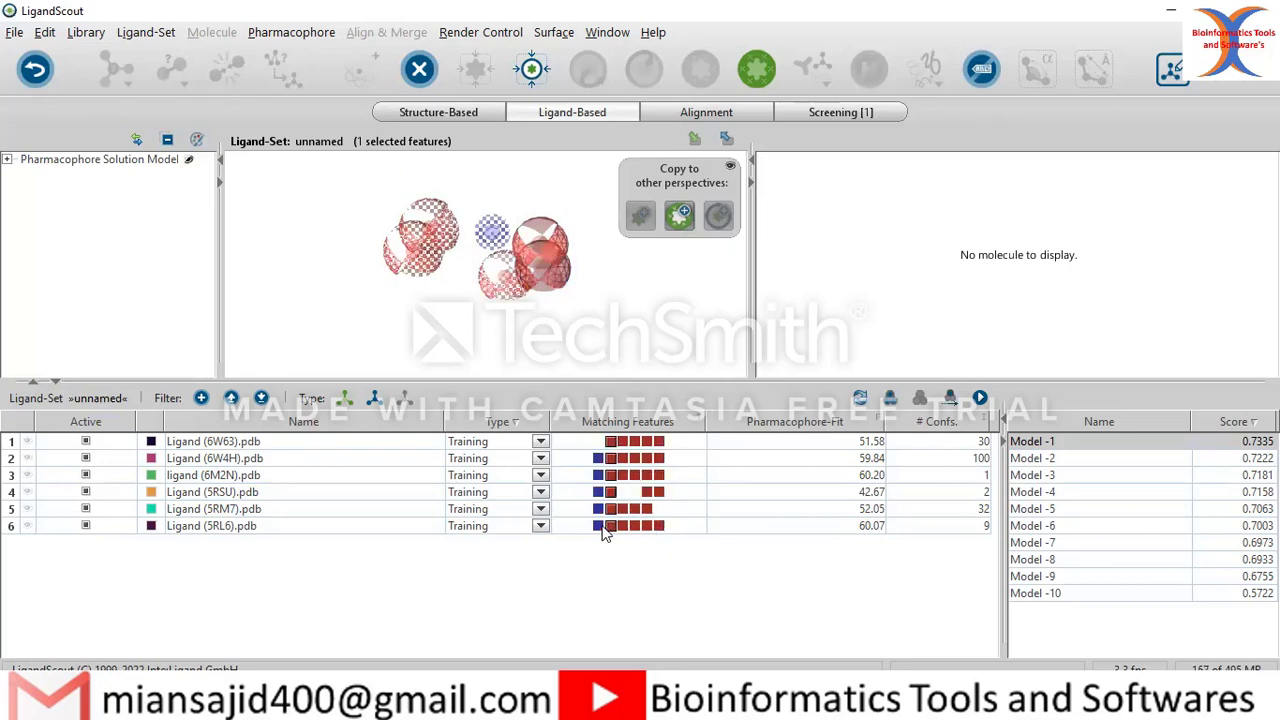
left_click(599, 527)
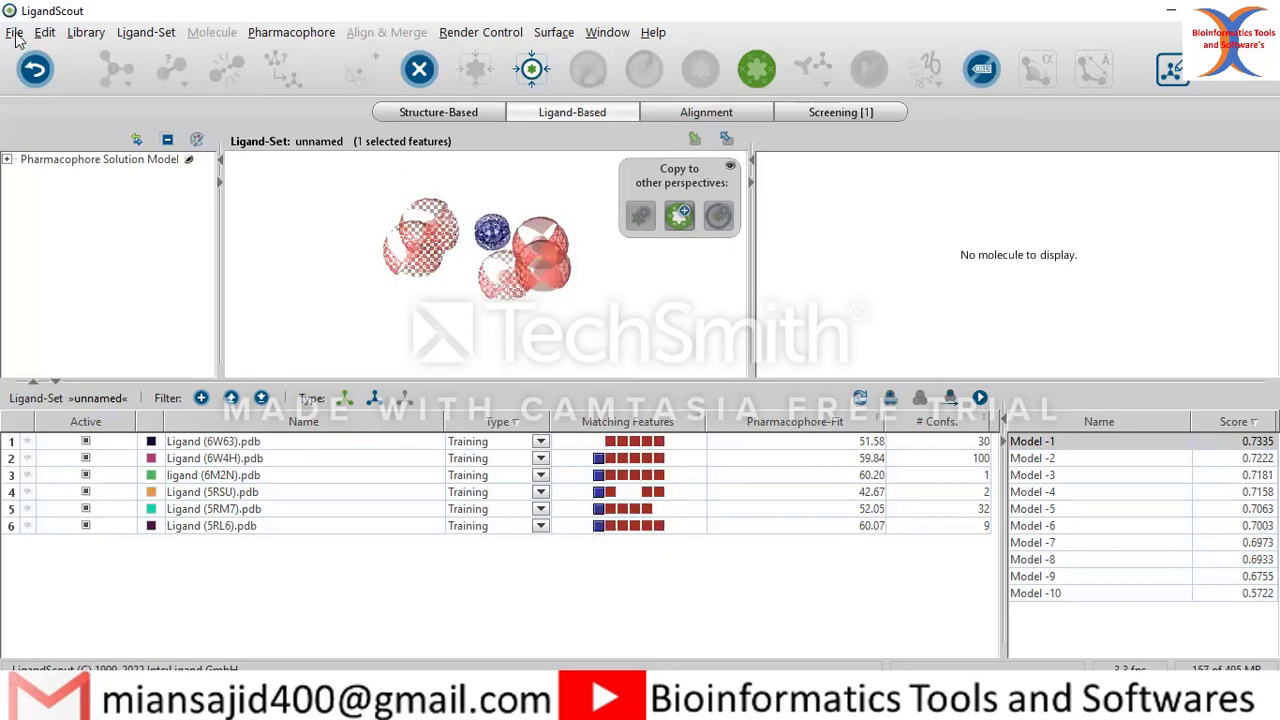
Restore LigandScout's factory defaults, agreeing to delete the local repository, alignment list, favorites, dictionaries and preference settings
left_click(45, 33)
mouse_move(17, 35)
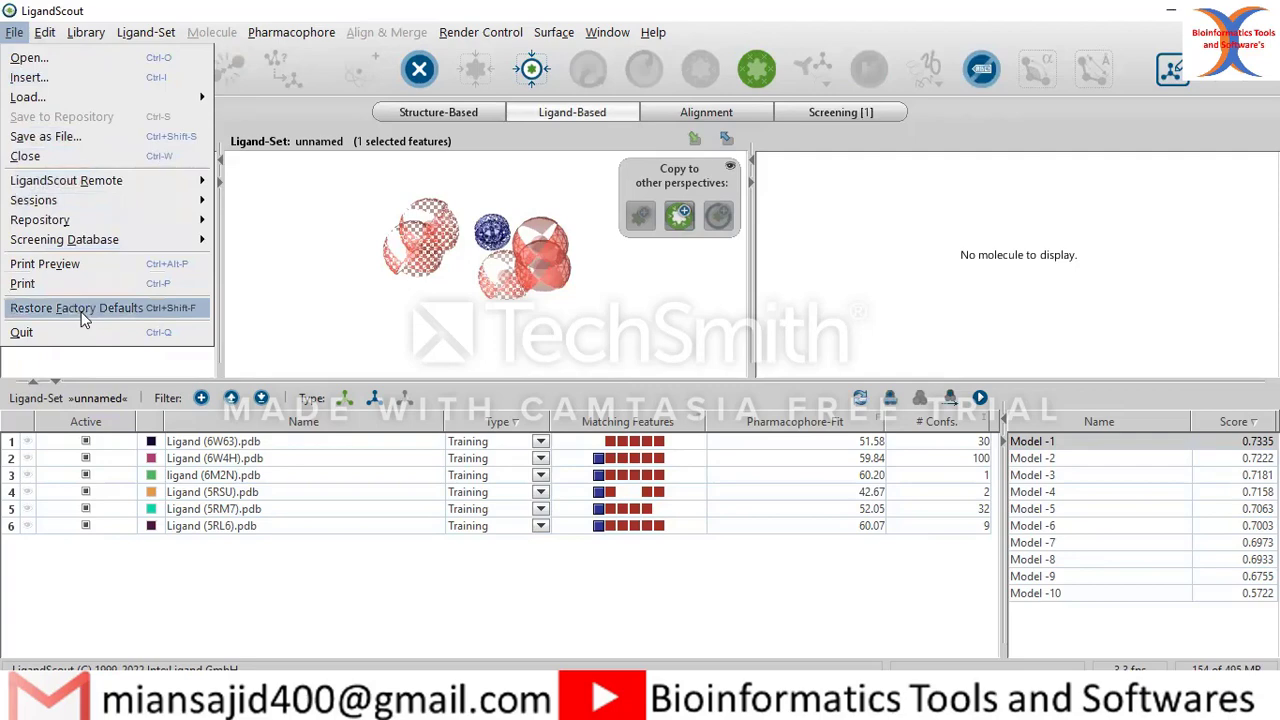
left_click(139, 311)
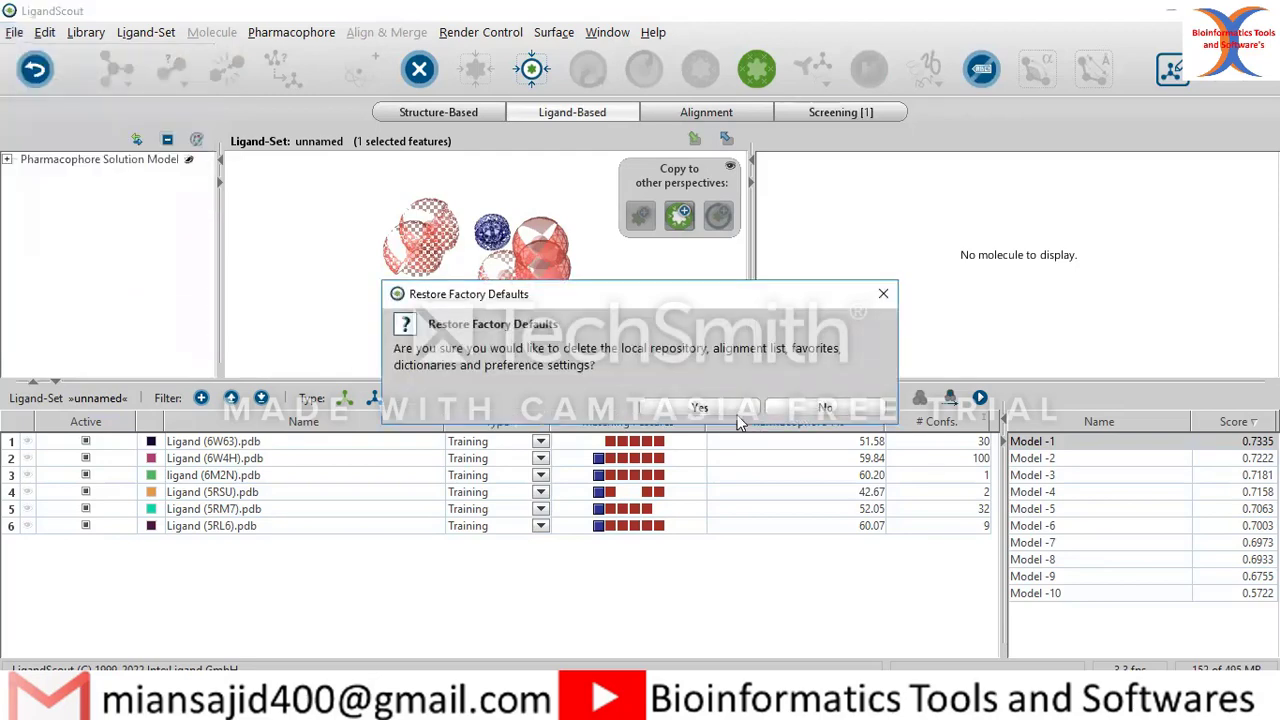
left_click(700, 408)
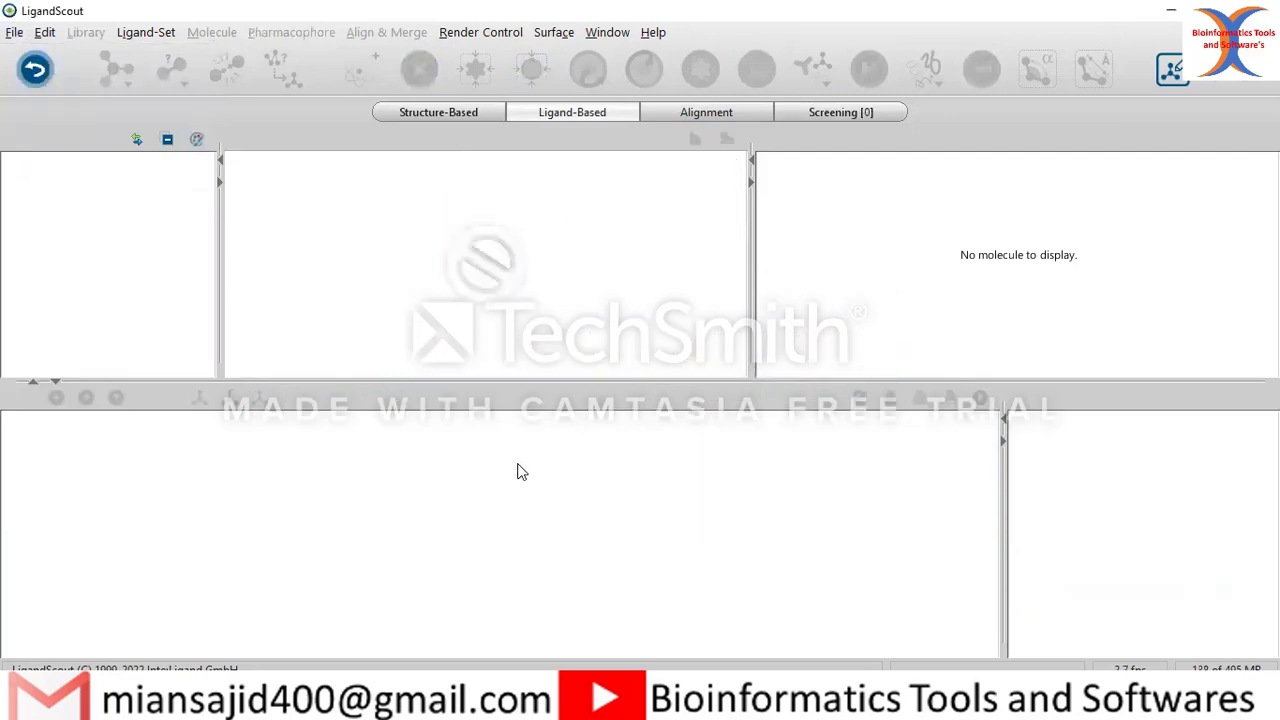
Look through the Screening, Alignment, Ligand-Based and Structure-Based perspectives after the reset
left_click(822, 115)
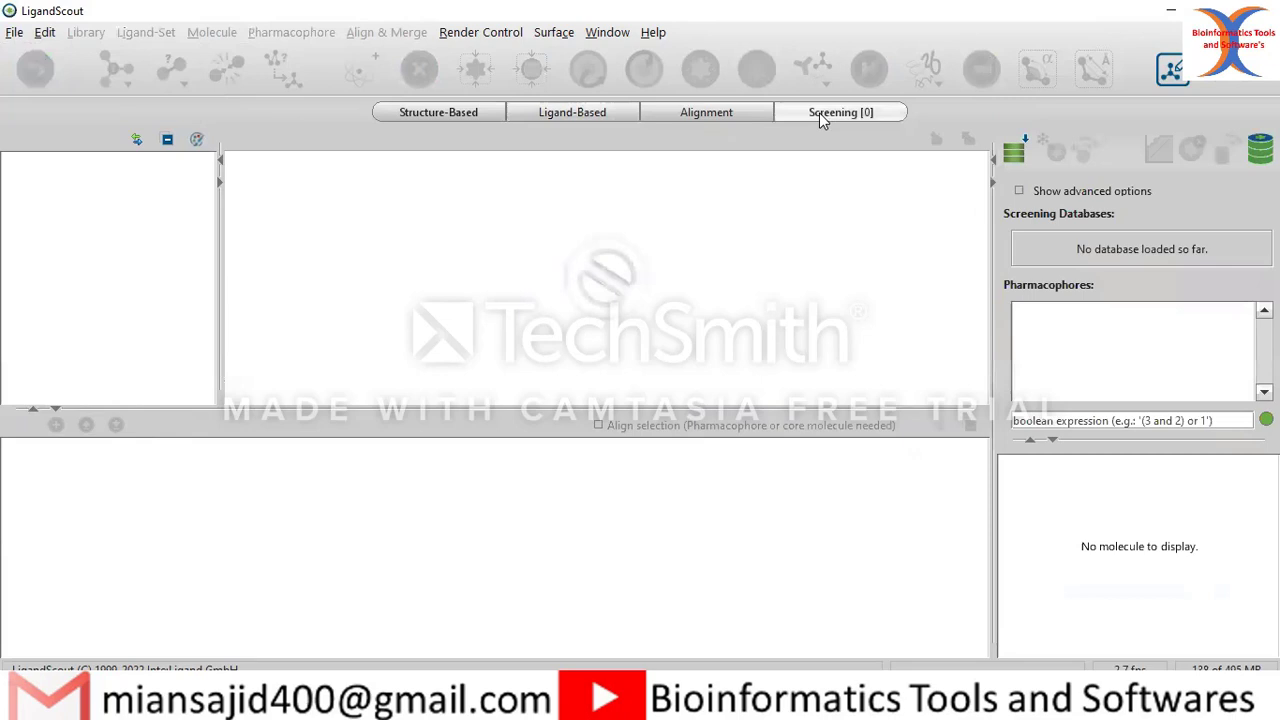
left_click(707, 115)
left_click(534, 116)
left_click(452, 112)
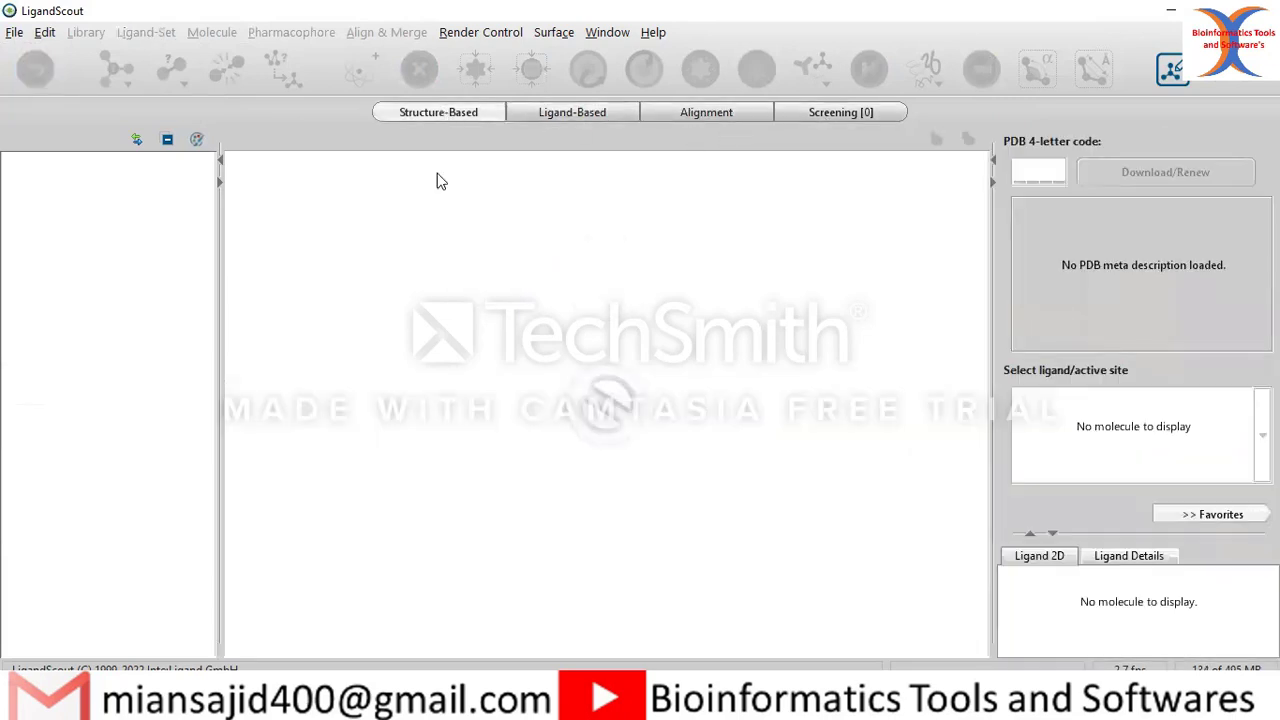
In the Ligand-Based perspective, add 1.mol2 from the desktop's ligands folder to the training set
left_click(555, 112)
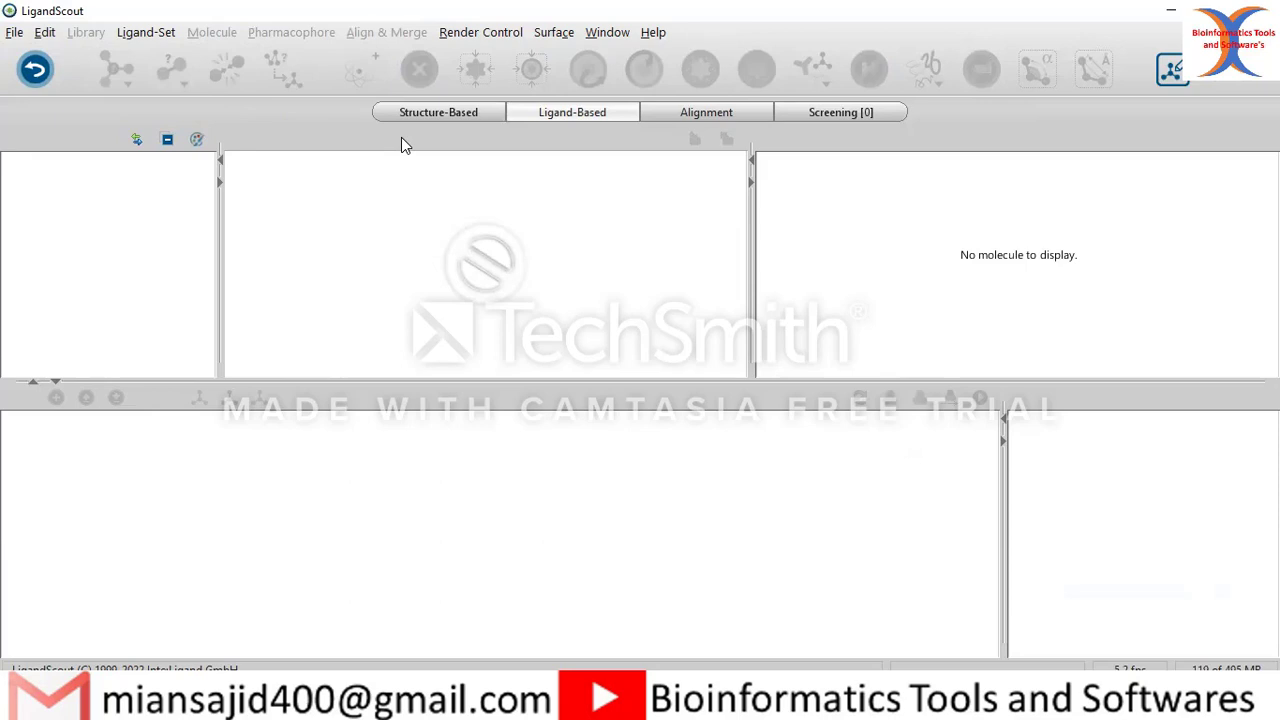
left_click(132, 37)
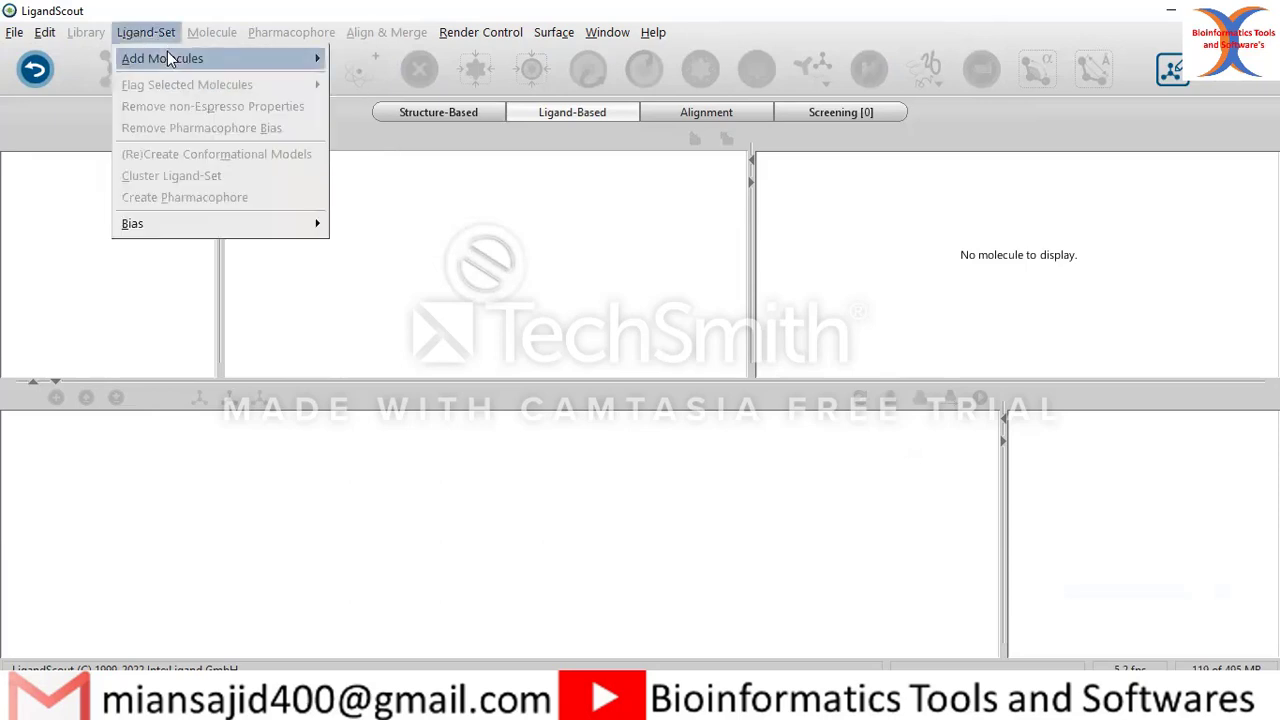
mouse_move(167, 52)
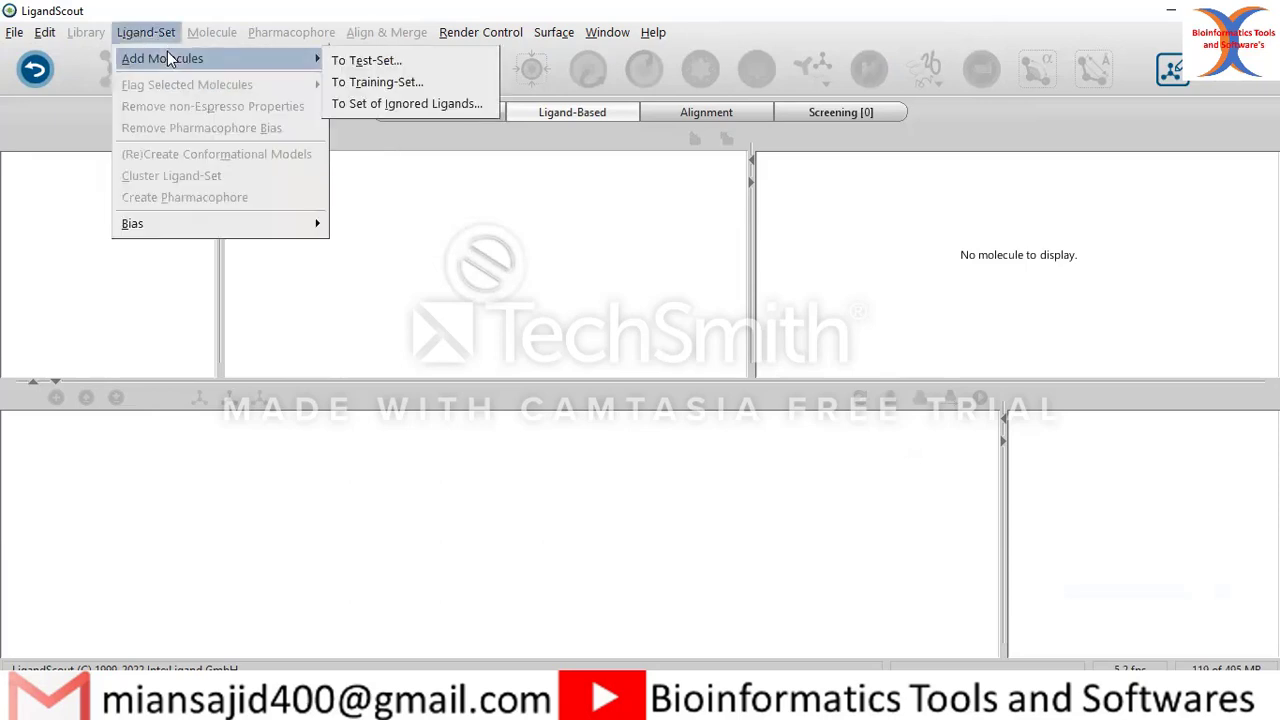
left_click(380, 84)
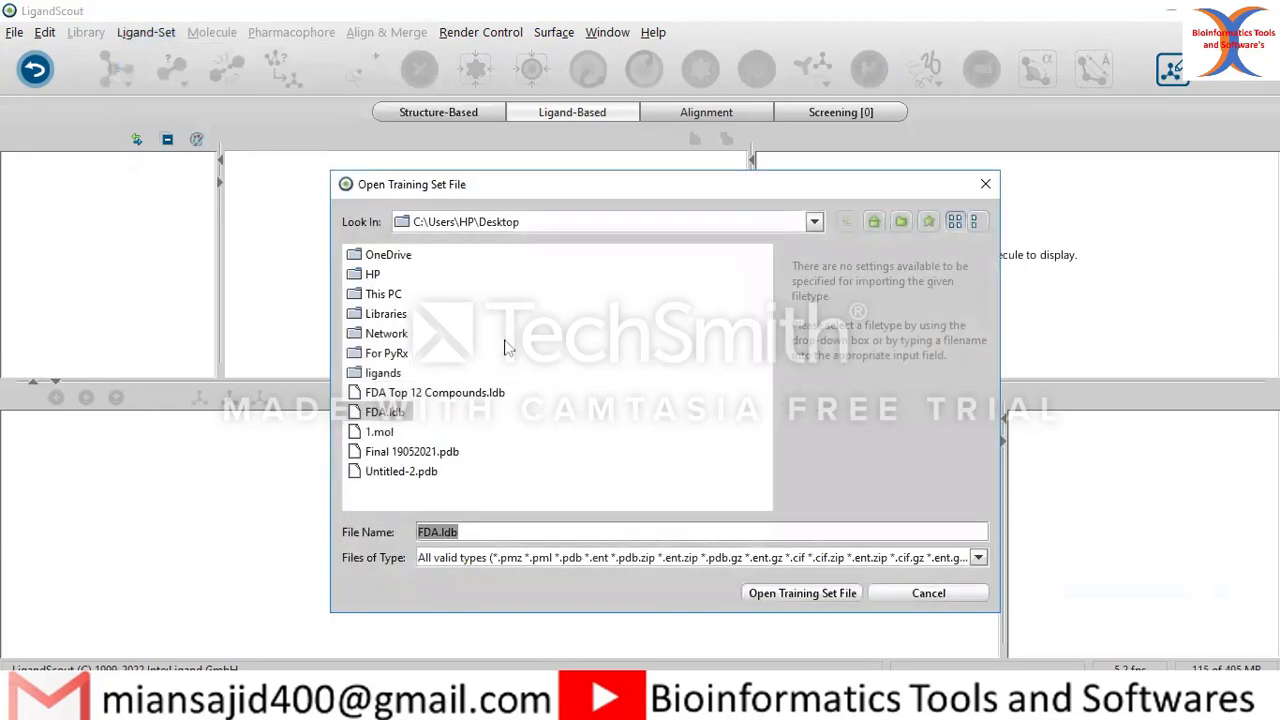
double_click(383, 373)
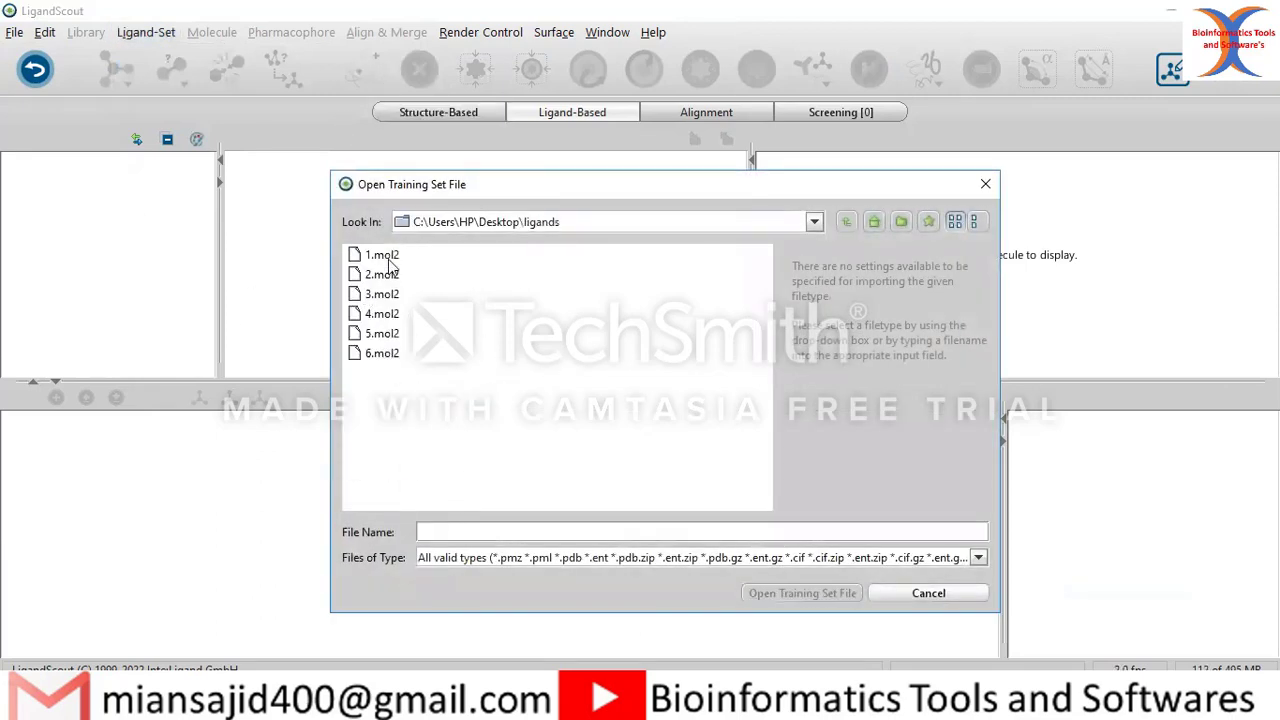
left_click(390, 262)
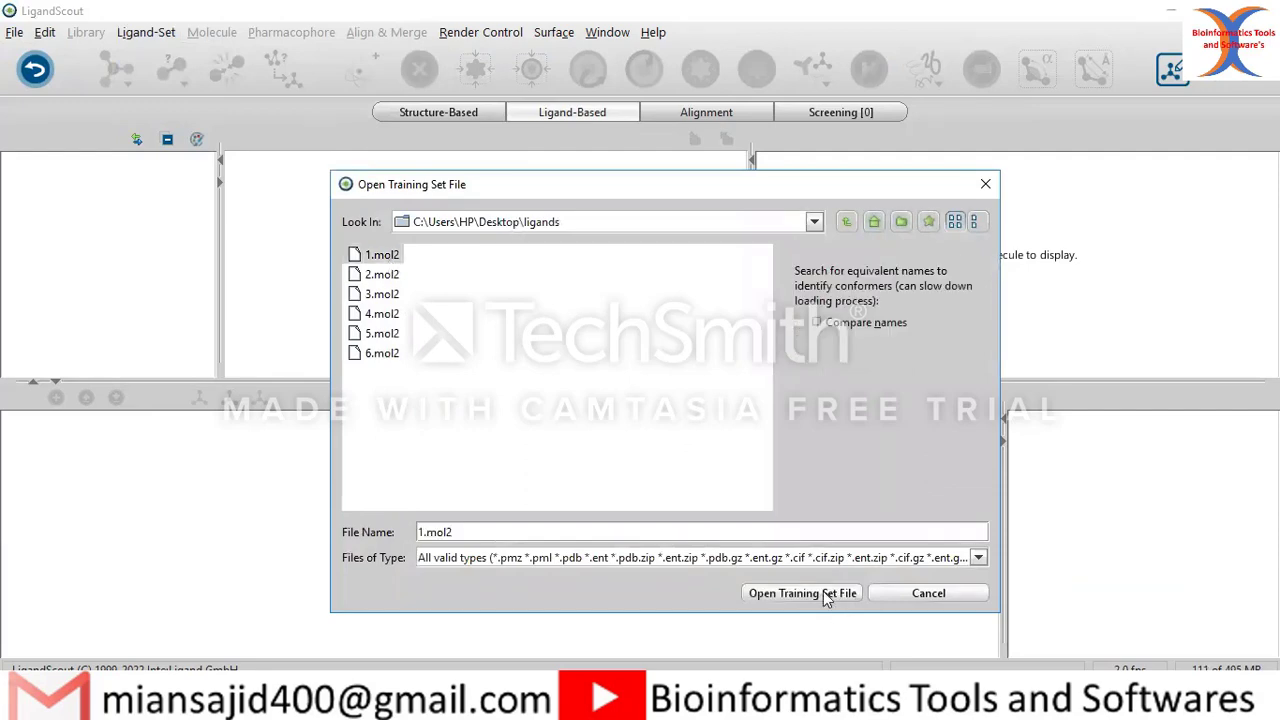
left_click(823, 593)
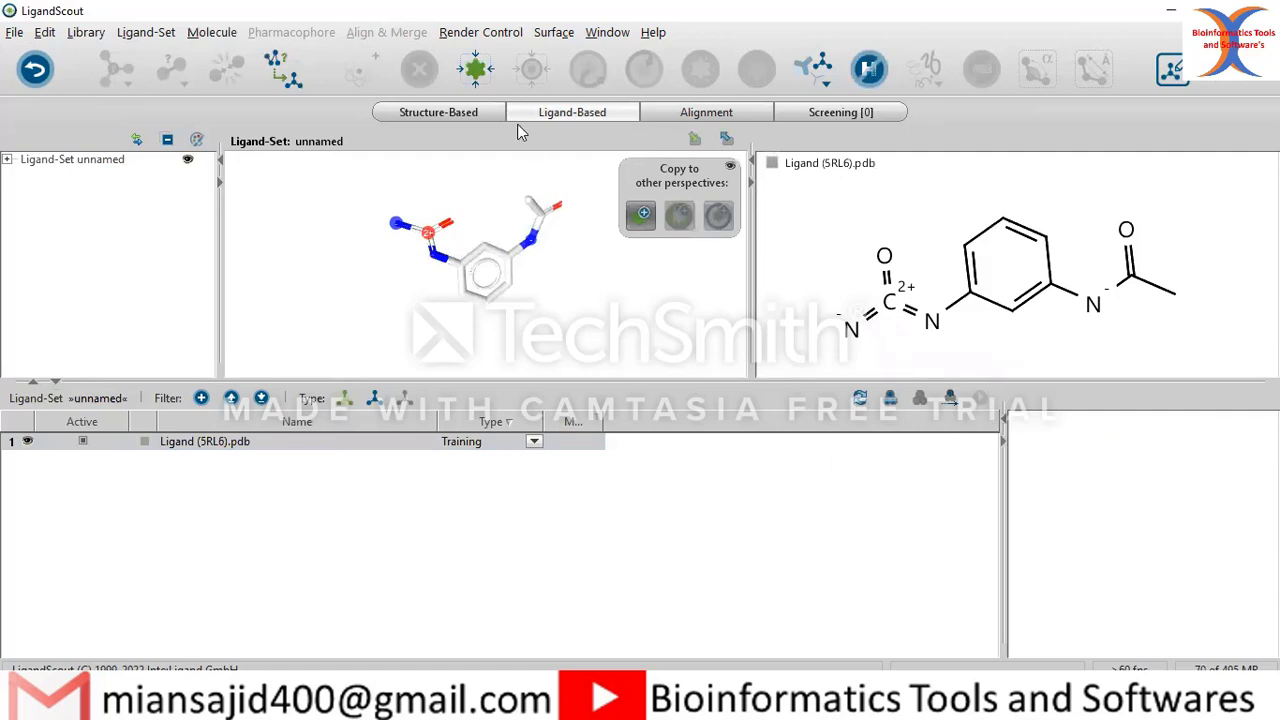
Add 2.mol2 from the ligands folder to the training set
left_click(151, 38)
mouse_move(164, 61)
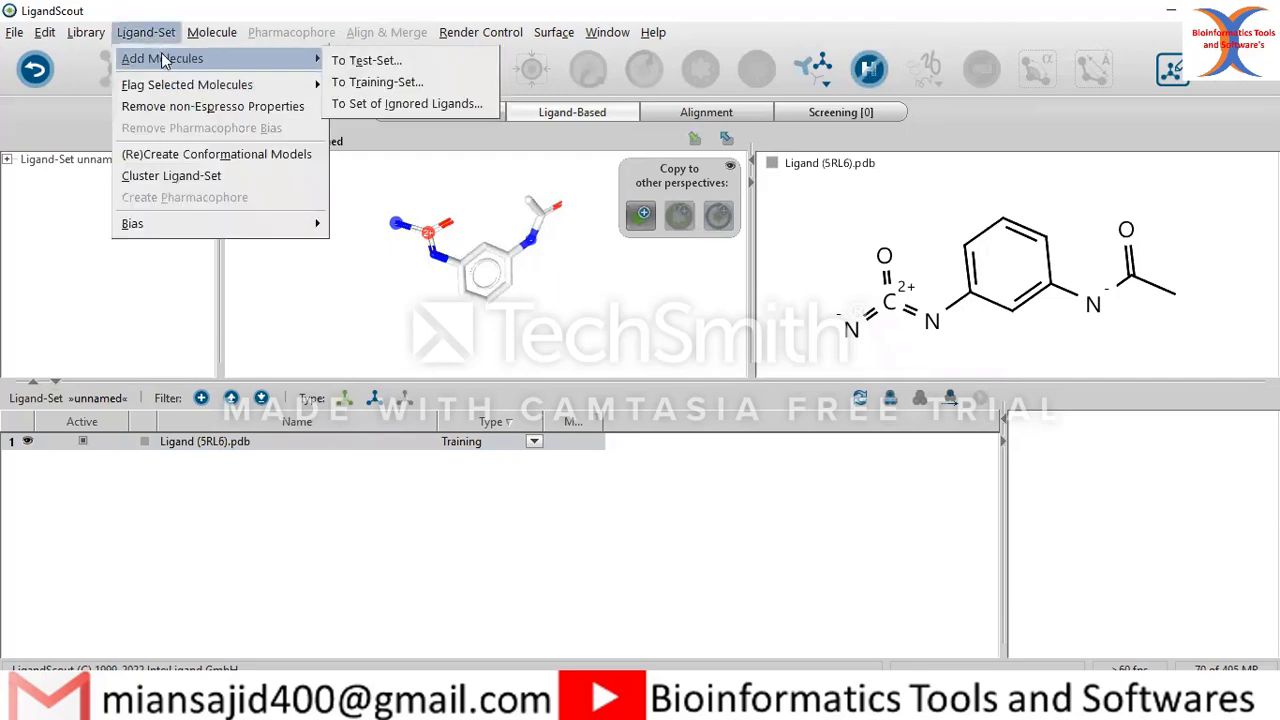
left_click(377, 82)
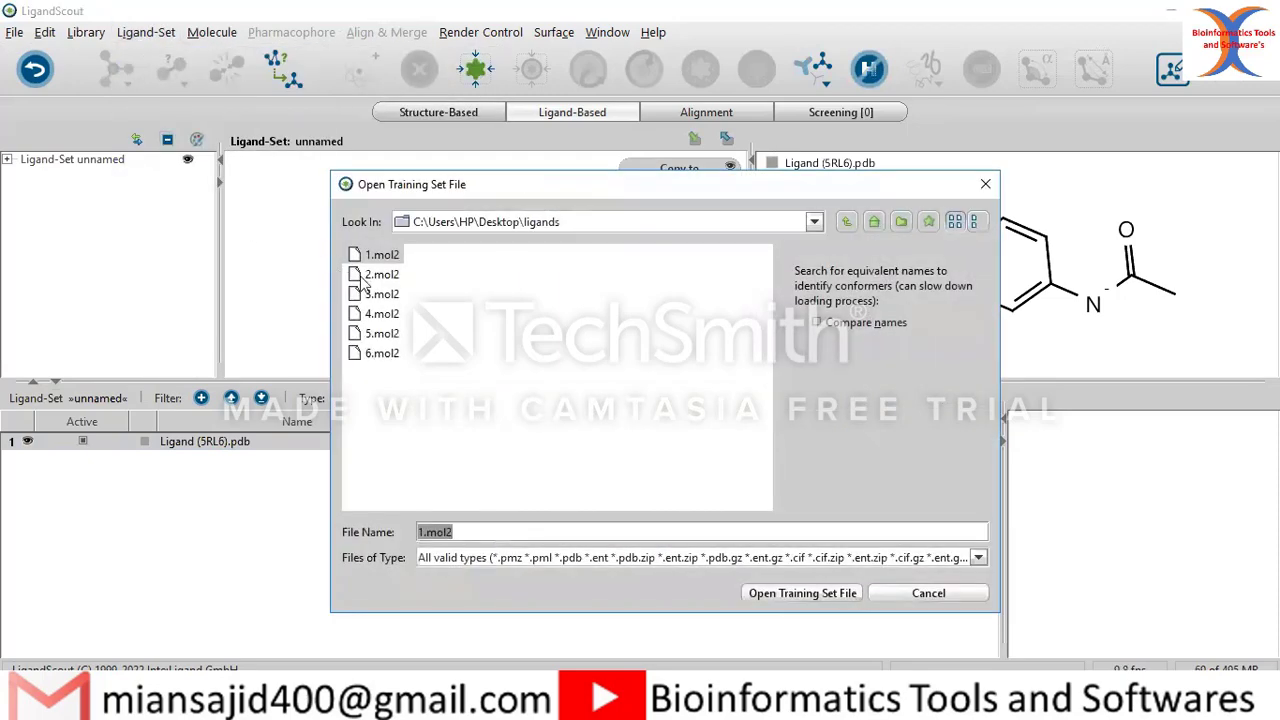
left_click(370, 276)
left_click(847, 596)
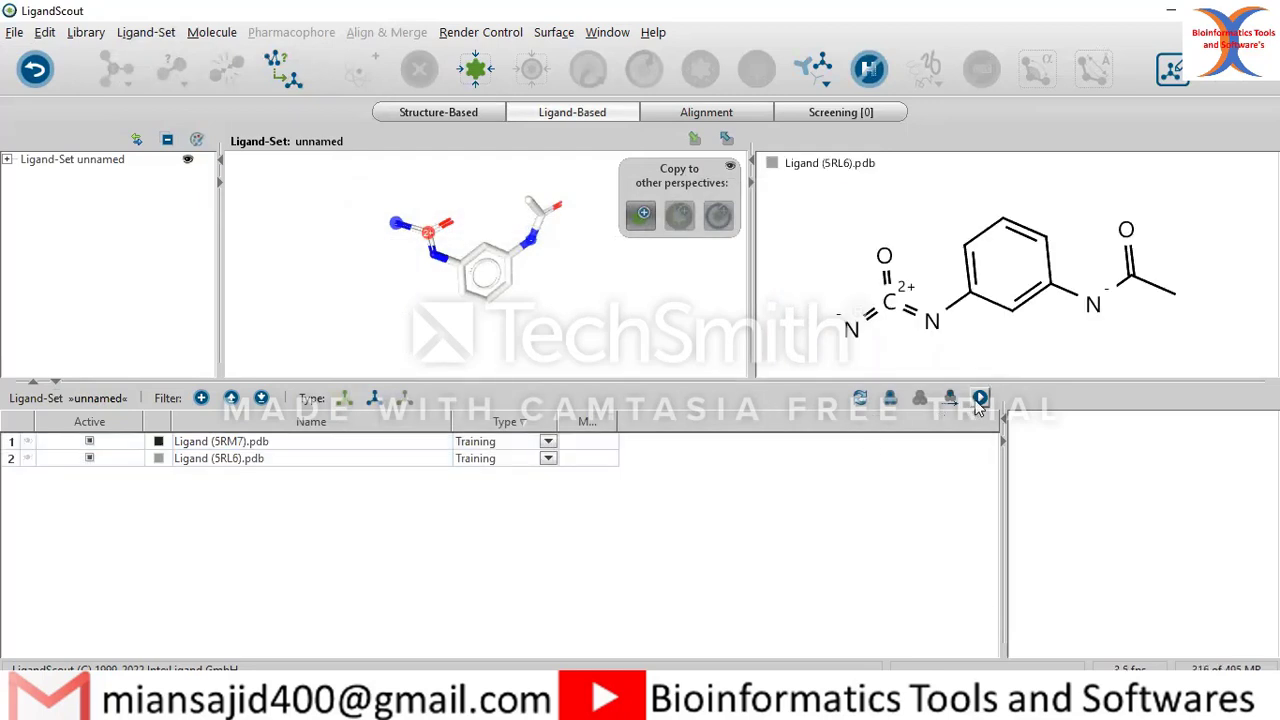
Add 3.mol2 from the ligands folder to the training set
left_click(140, 34)
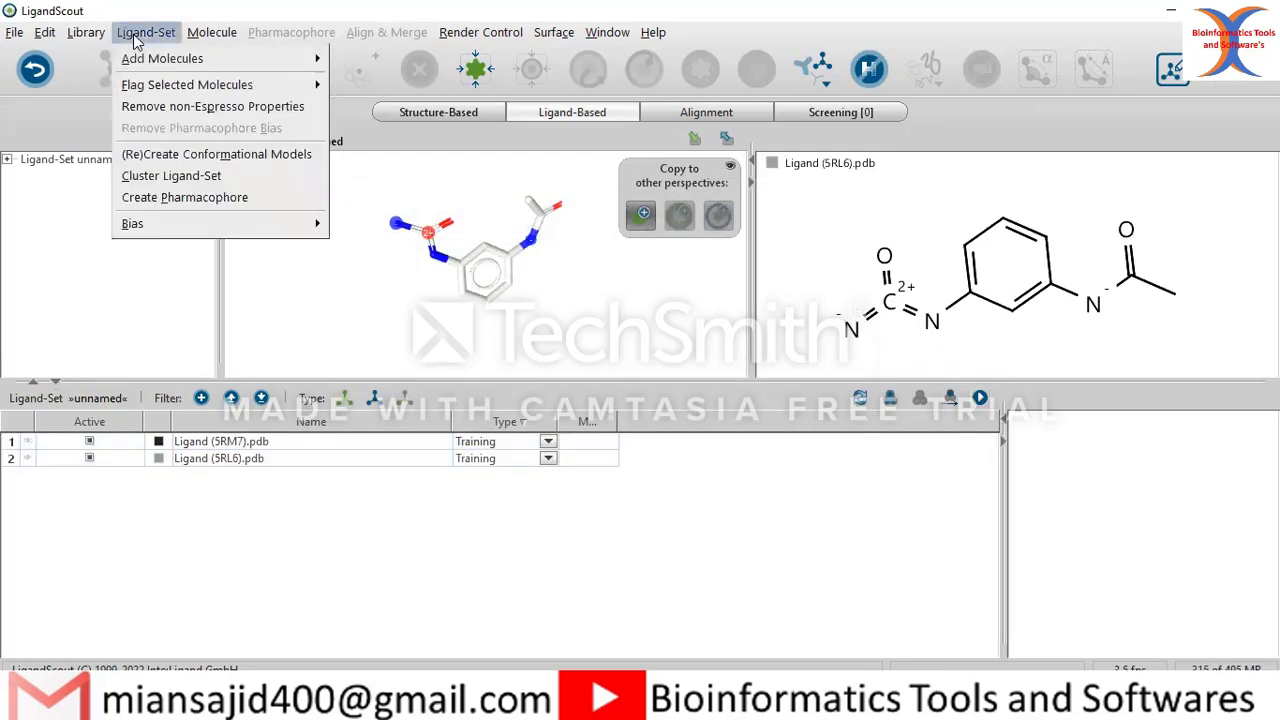
mouse_move(149, 58)
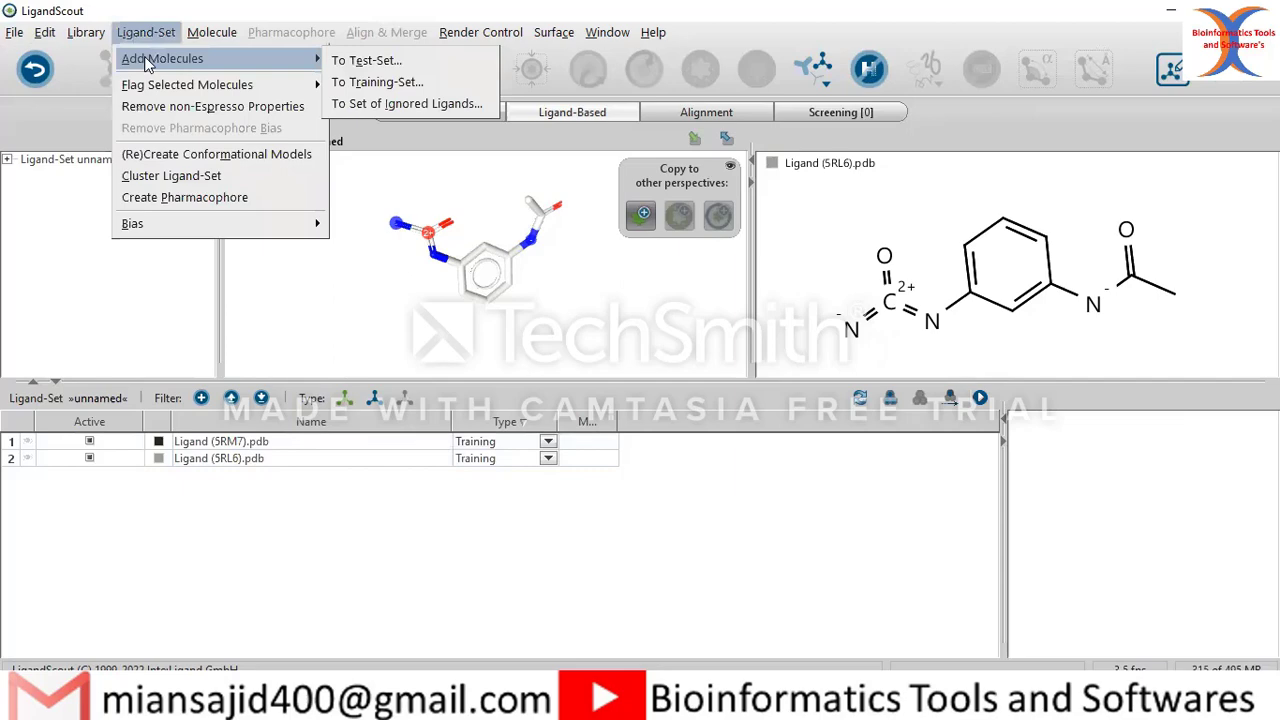
left_click(378, 78)
left_click(382, 294)
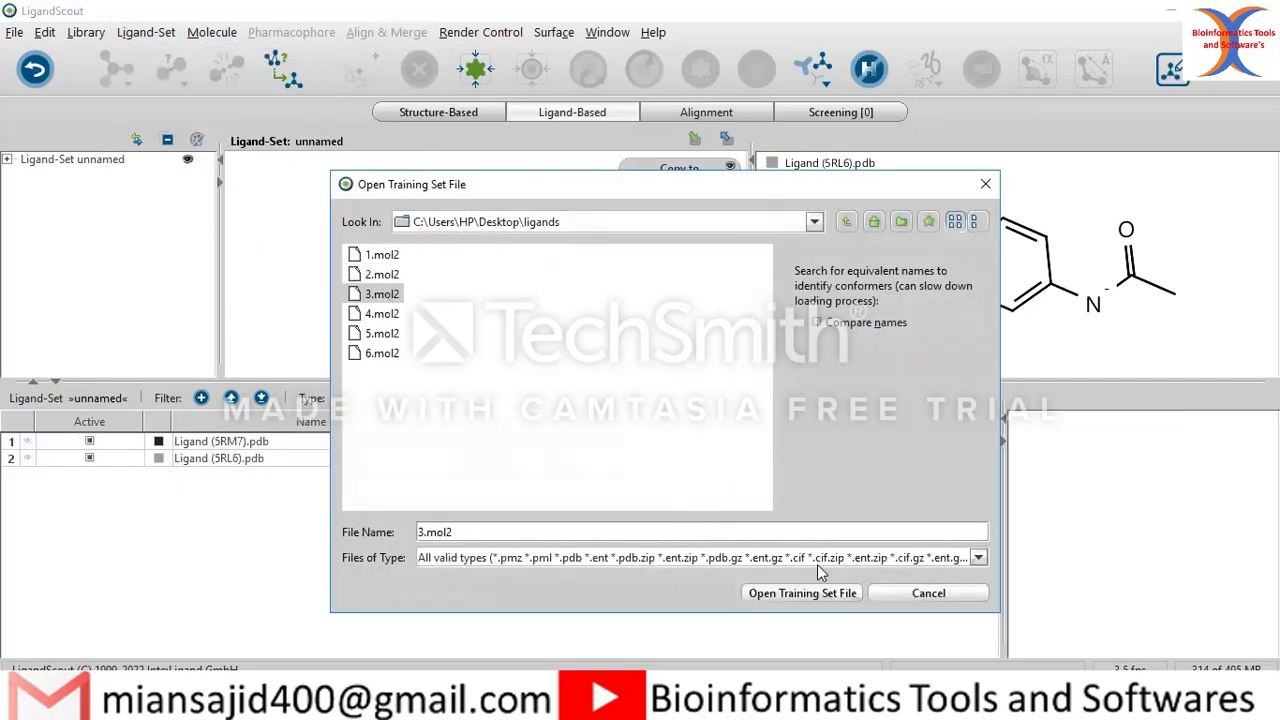
left_click(834, 594)
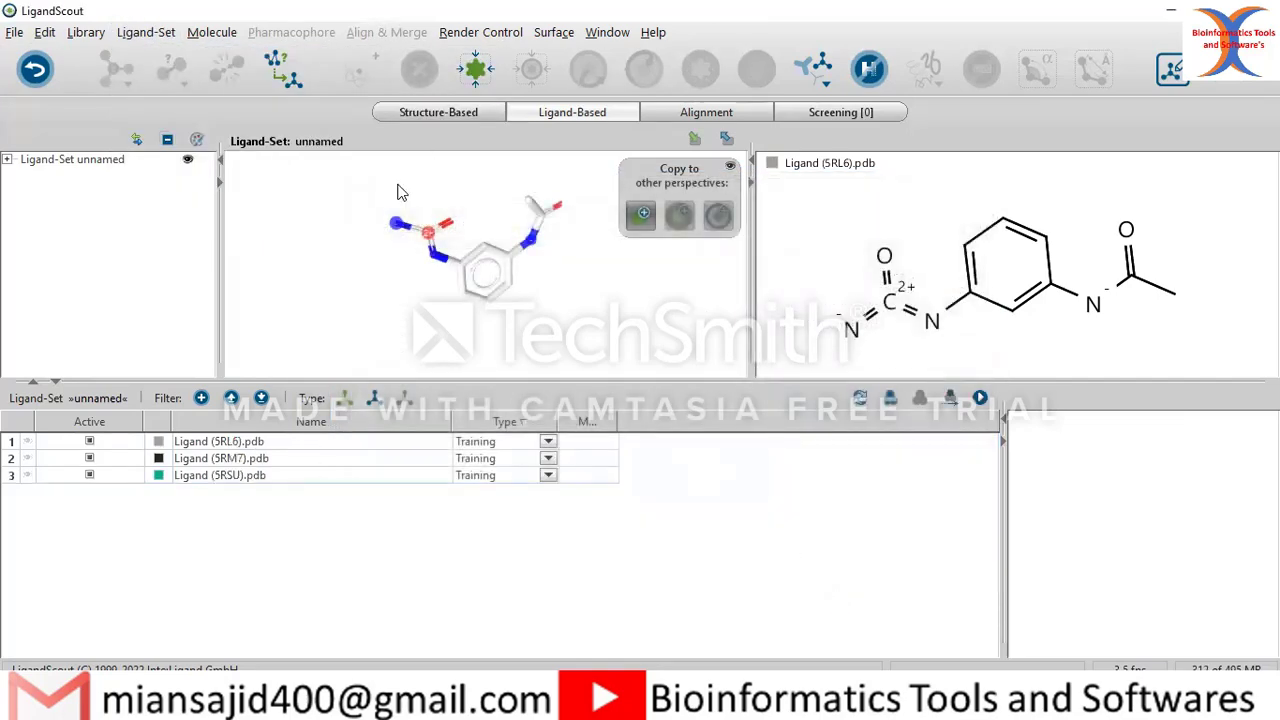
Add 4.mol2 from the ligands folder to the training set
left_click(148, 32)
mouse_move(150, 58)
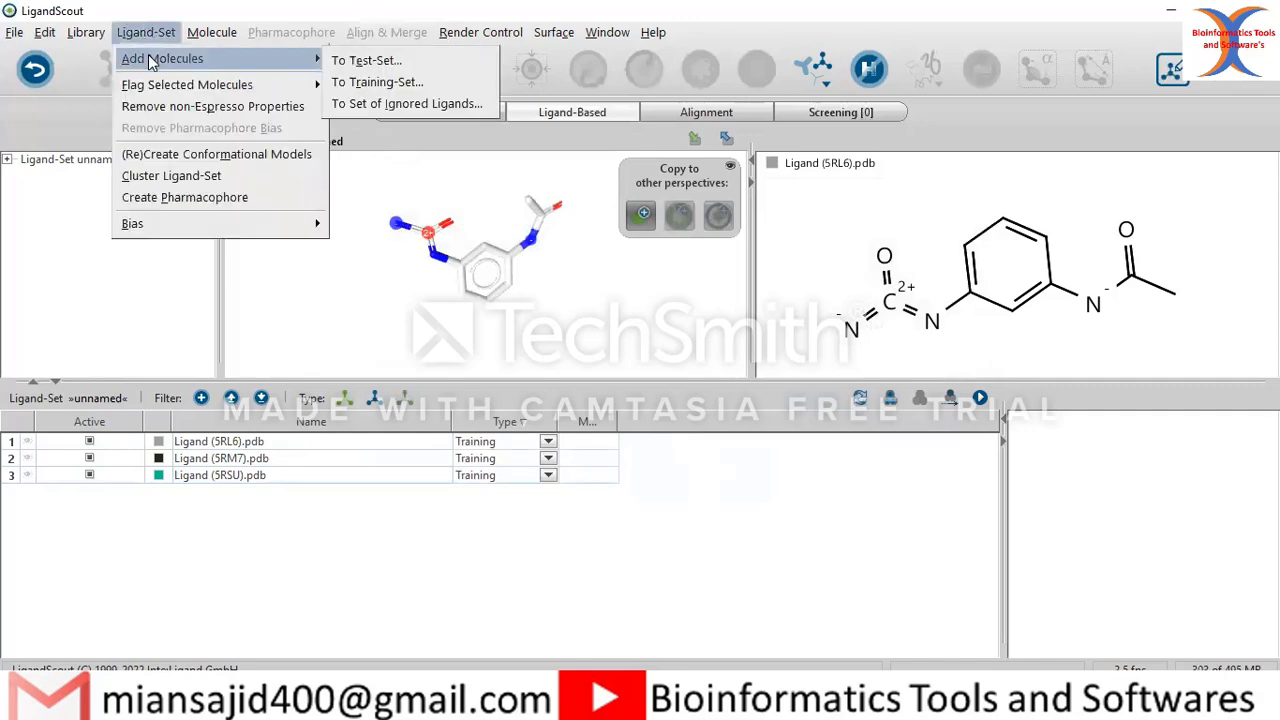
left_click(372, 80)
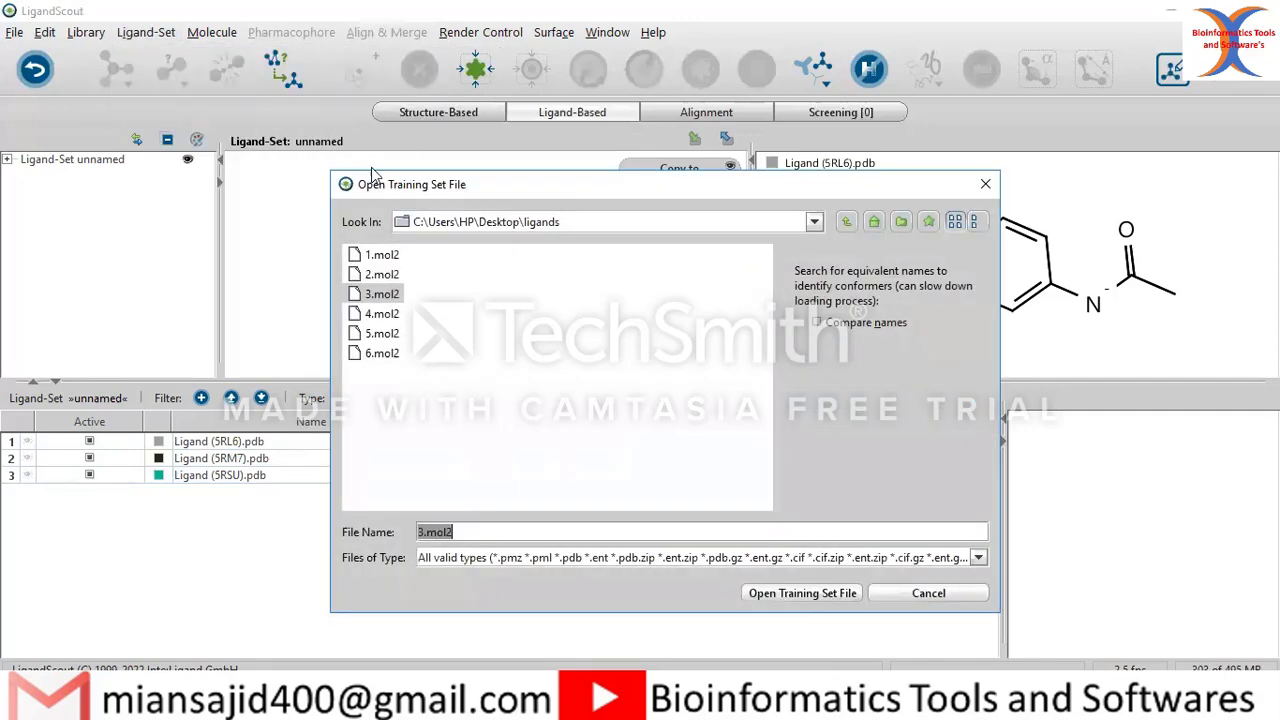
left_click(388, 314)
left_click(802, 593)
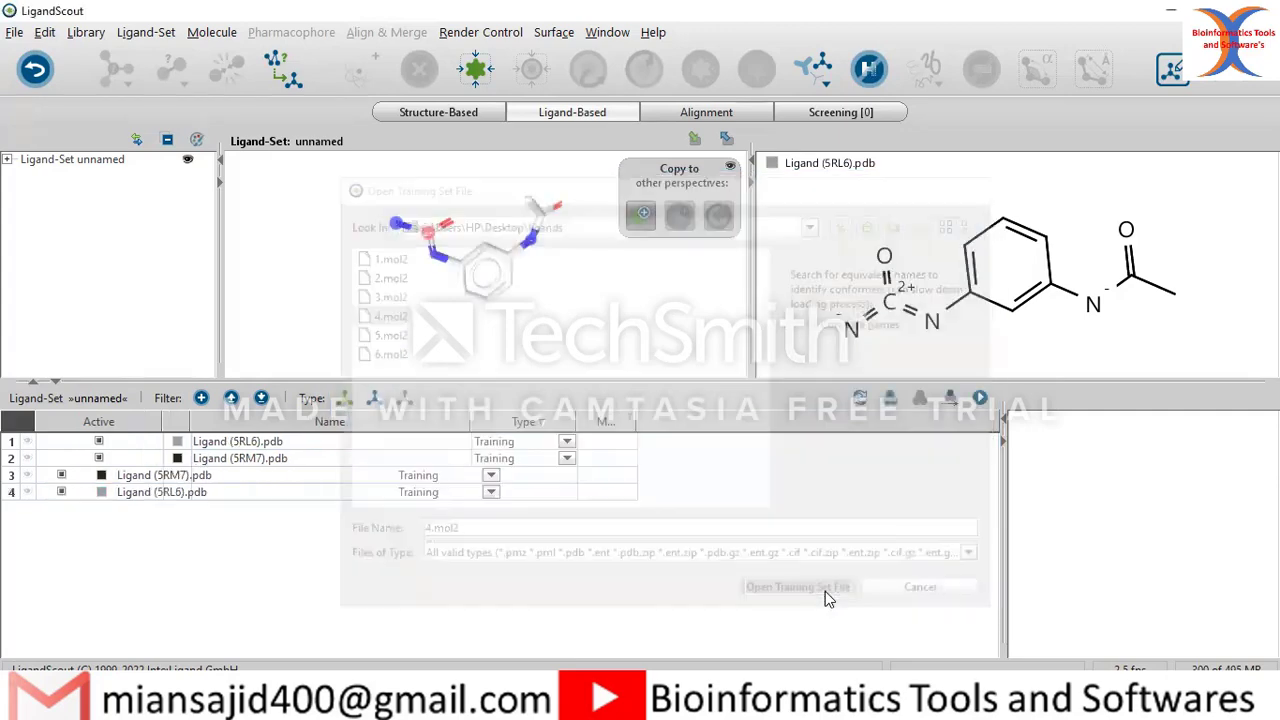
Add 5.mol2 from the ligands folder to the training set
left_click(141, 34)
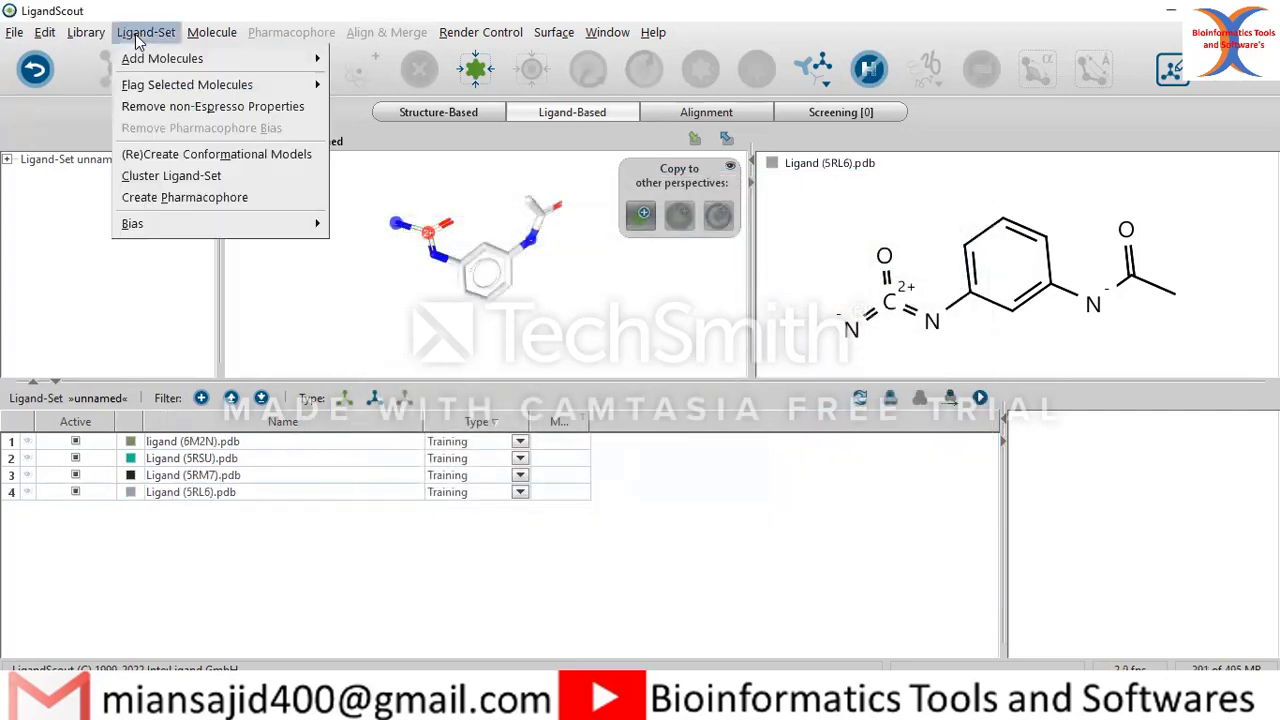
mouse_move(186, 68)
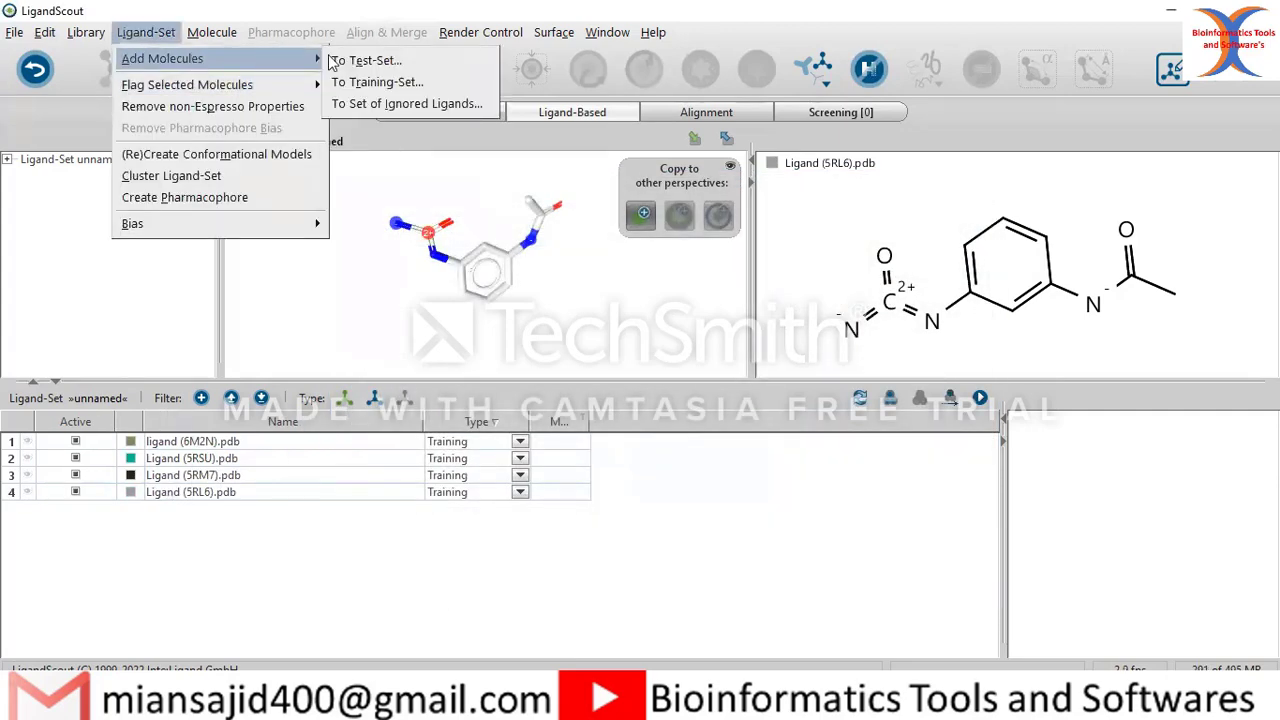
left_click(372, 84)
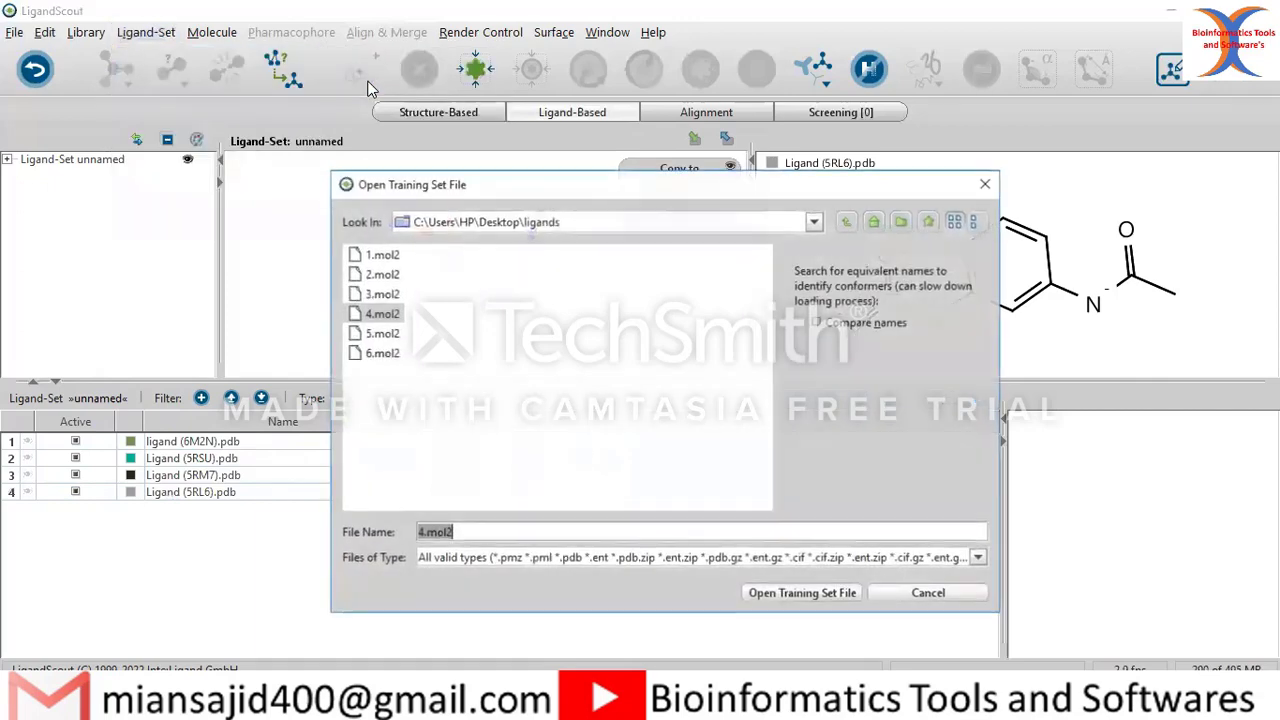
left_click(382, 334)
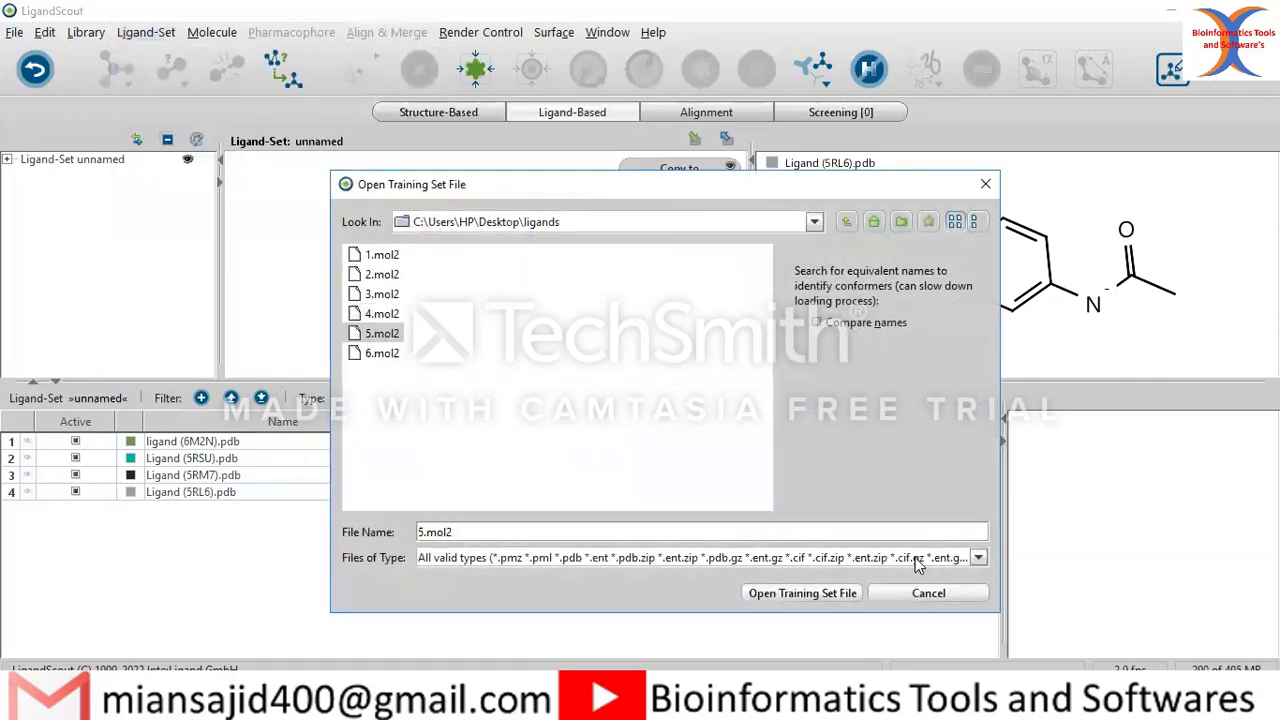
left_click(810, 590)
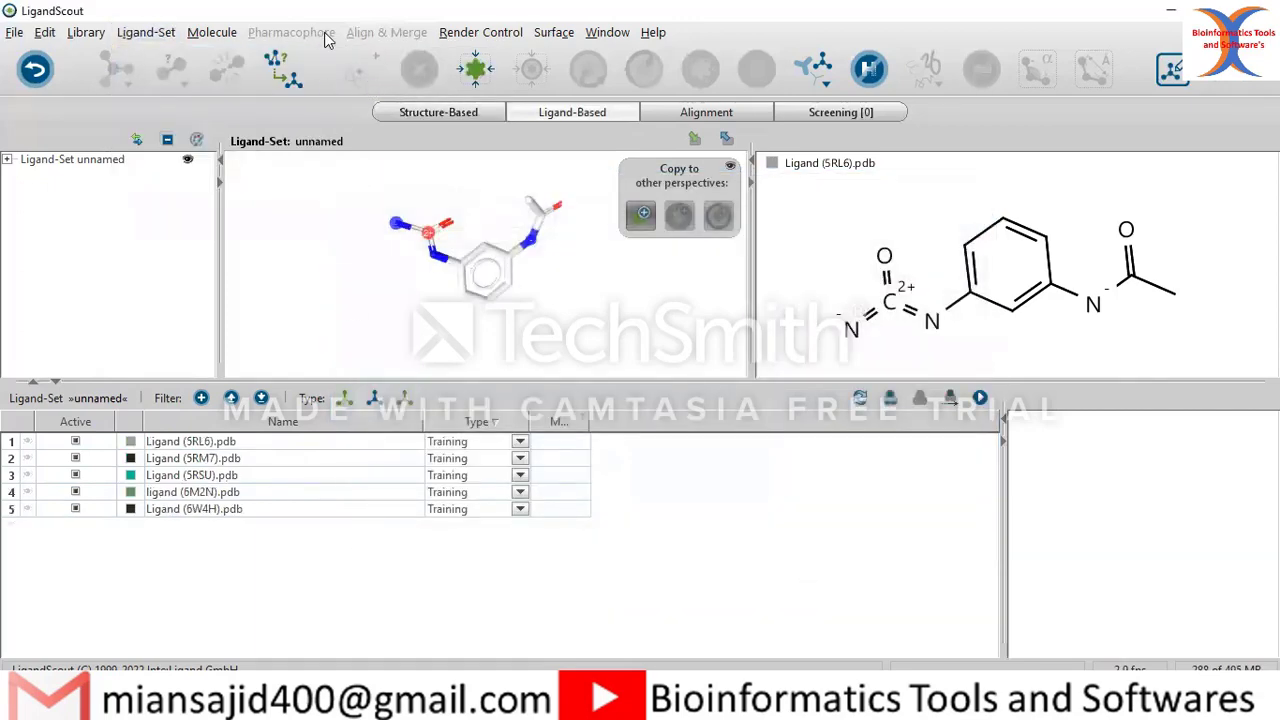
Add 6.mol2 from the ligands folder to the training set
left_click(148, 33)
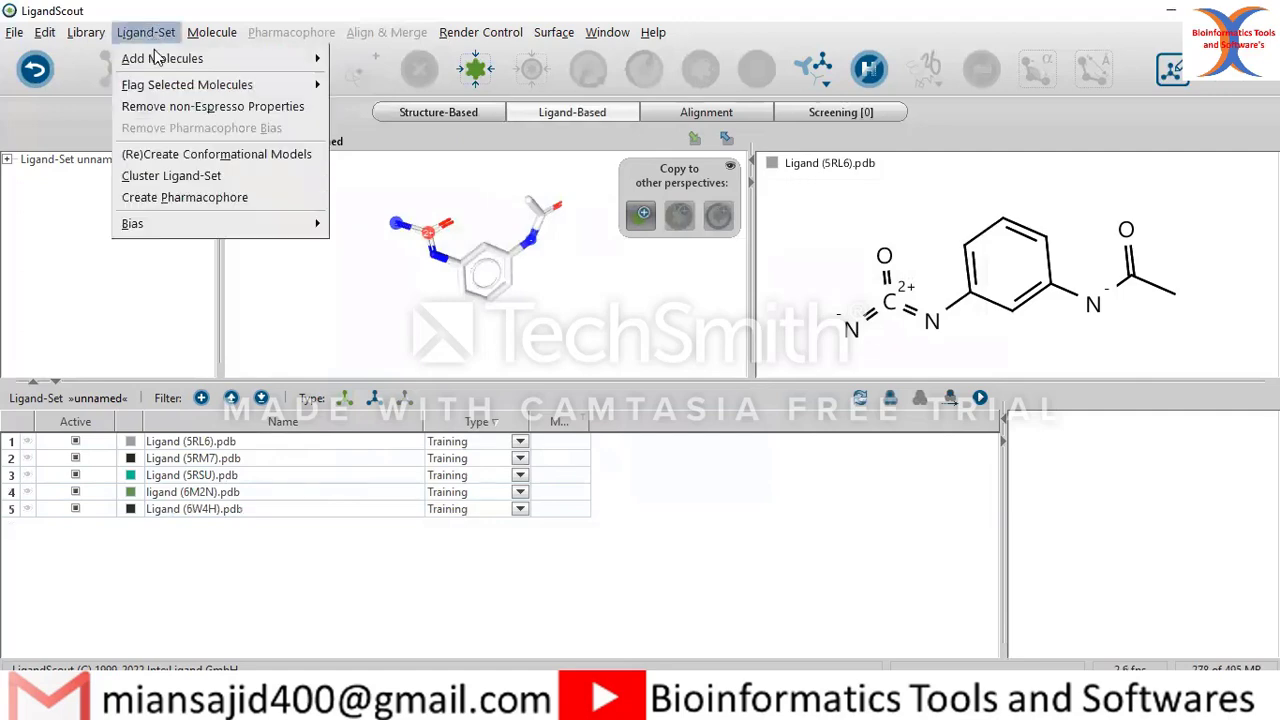
mouse_move(160, 58)
left_click(375, 83)
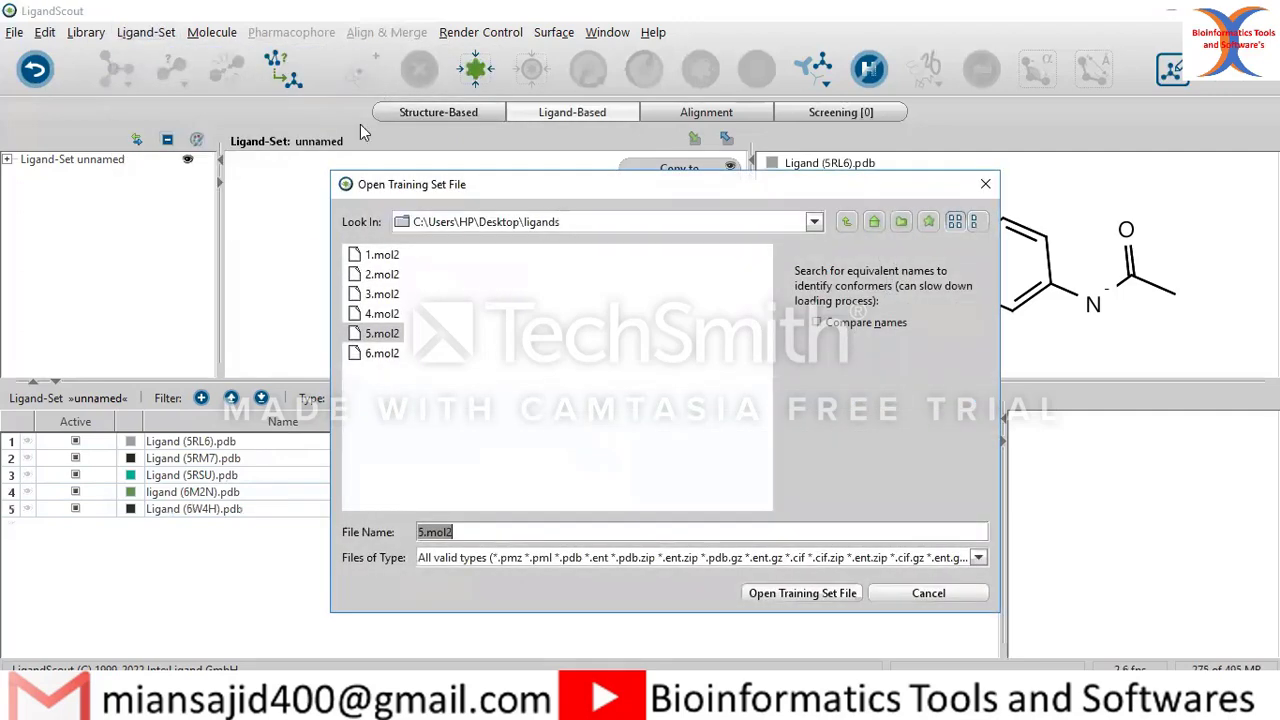
left_click(388, 355)
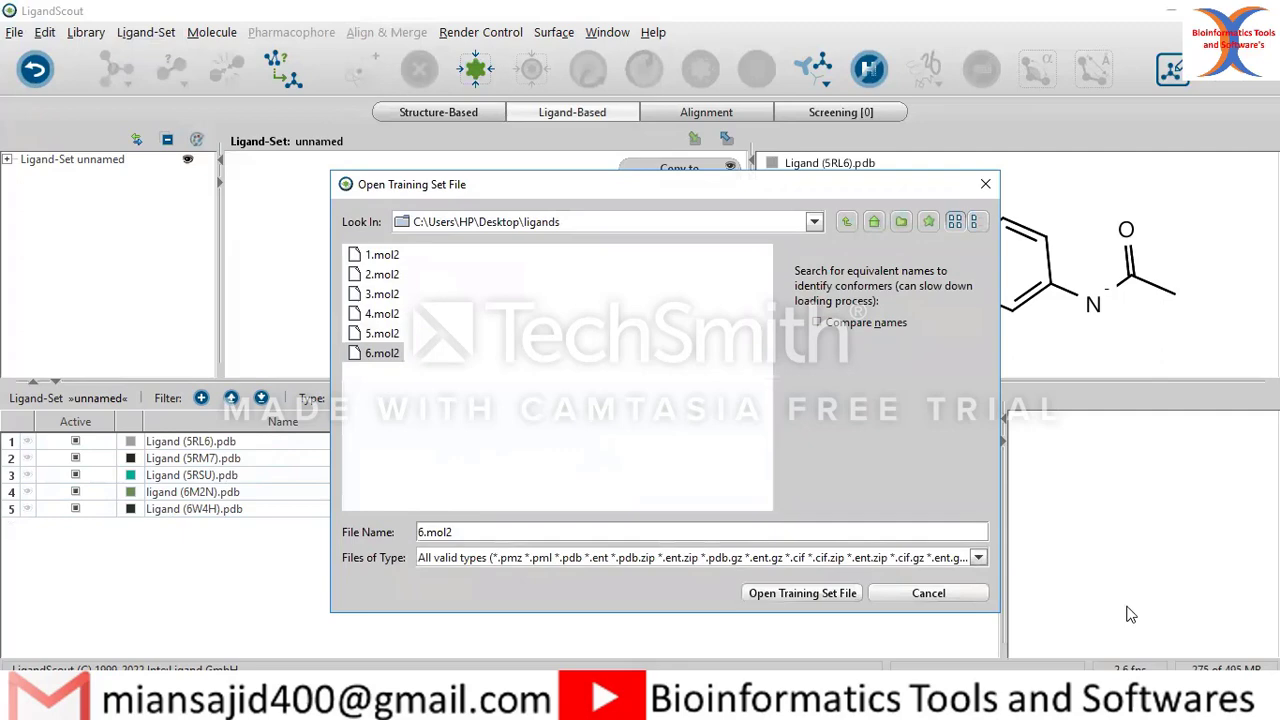
left_click(830, 594)
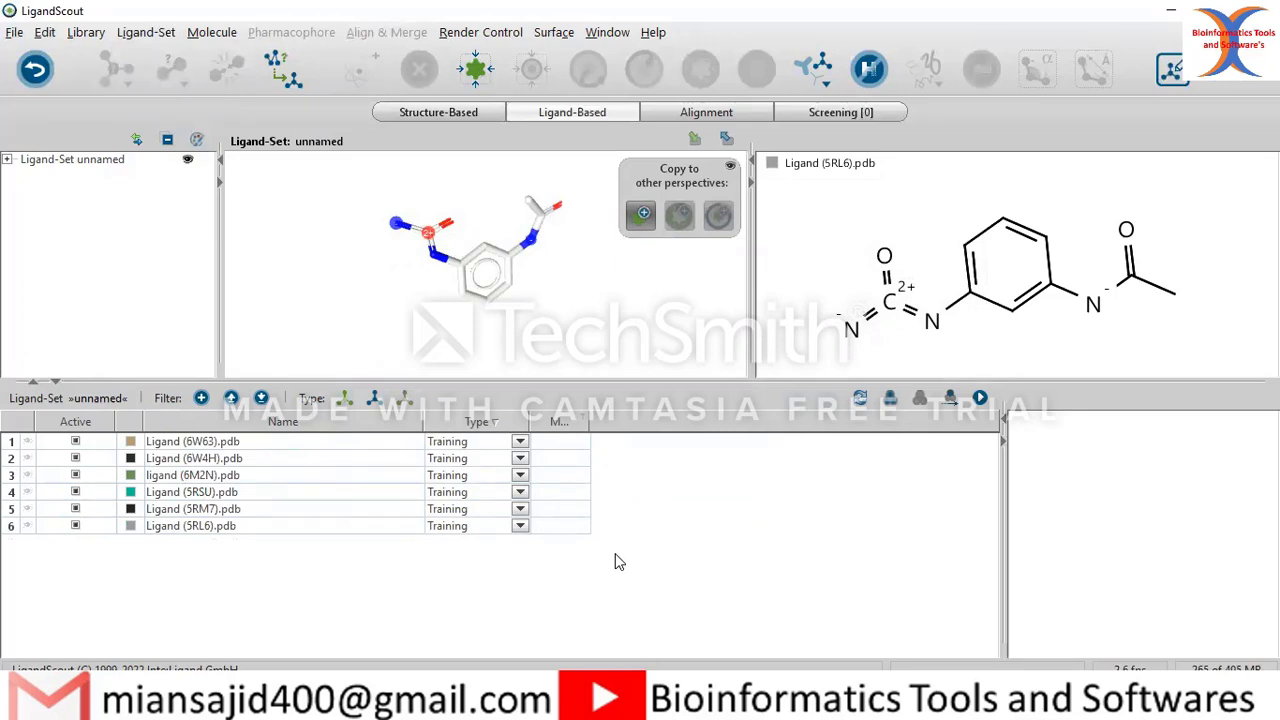
Start ligand-based pharmacophore creation from the training set, keeping the default settings with merged feature pharmacophore type and pharmacophore fit and atom overlap scoring
left_click(980, 399)
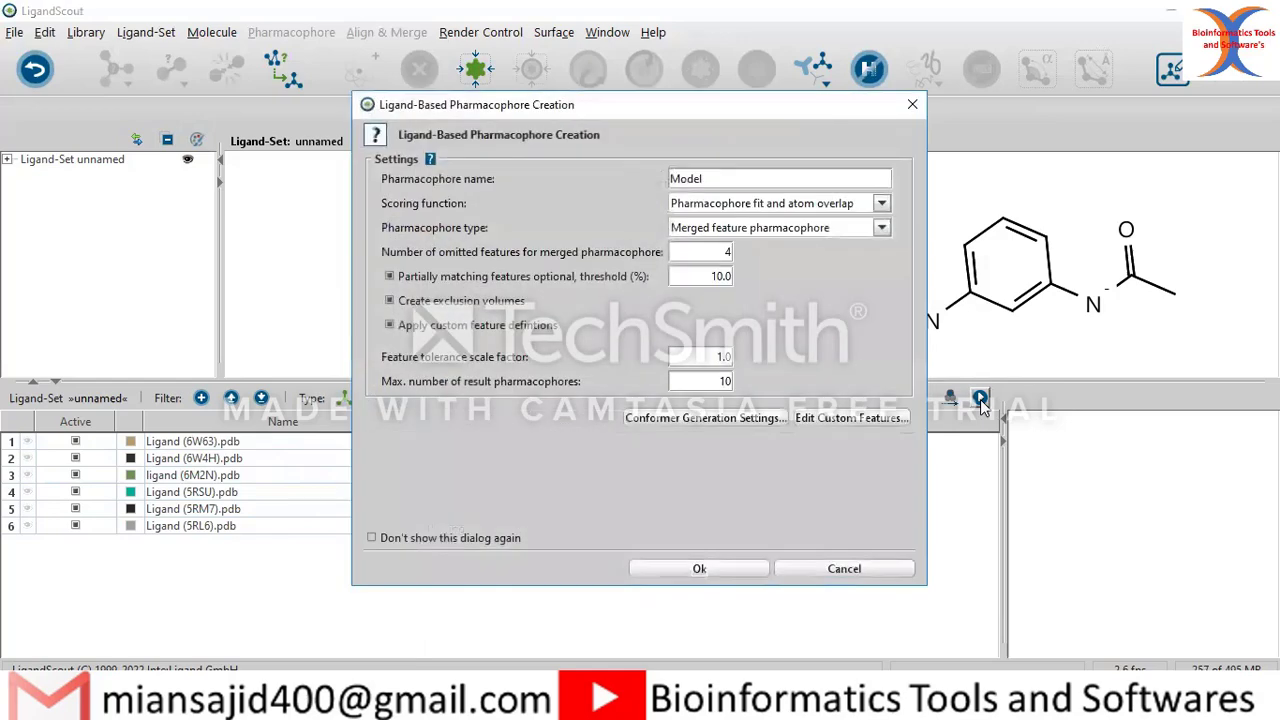
left_click(709, 276)
left_click(710, 572)
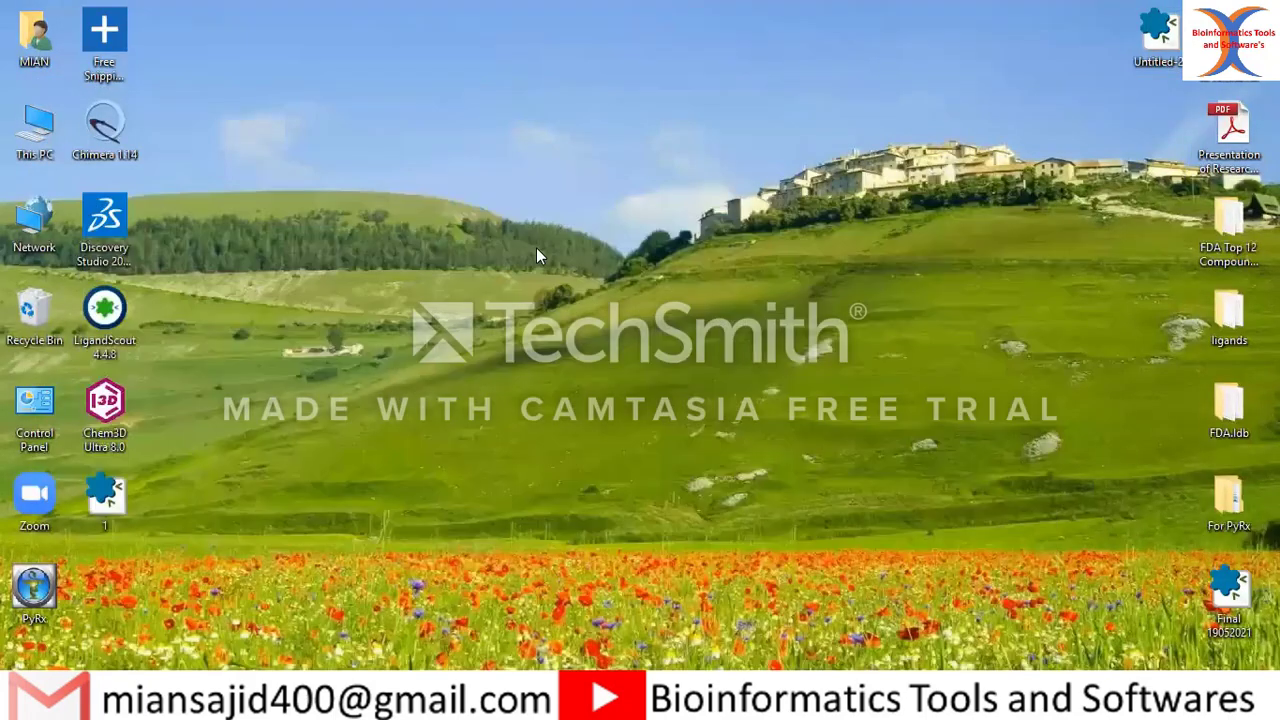
right_click(536, 247)
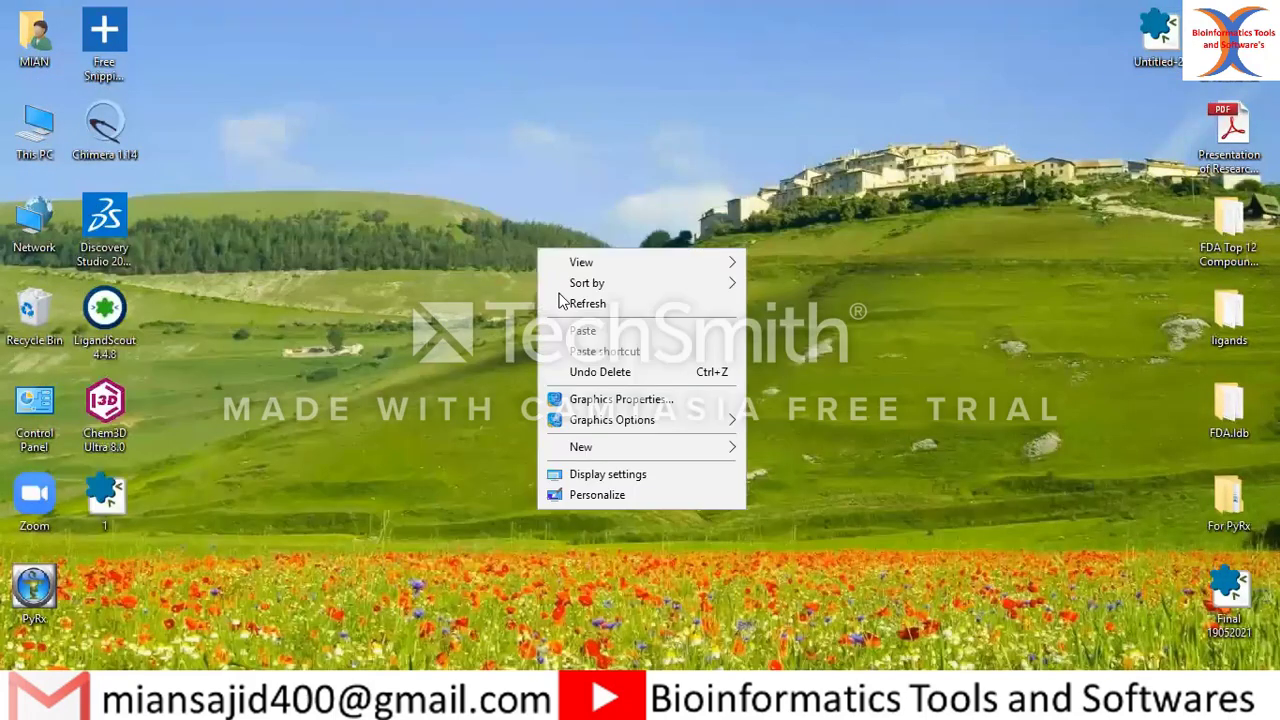
right_click(496, 188)
right_click(446, 137)
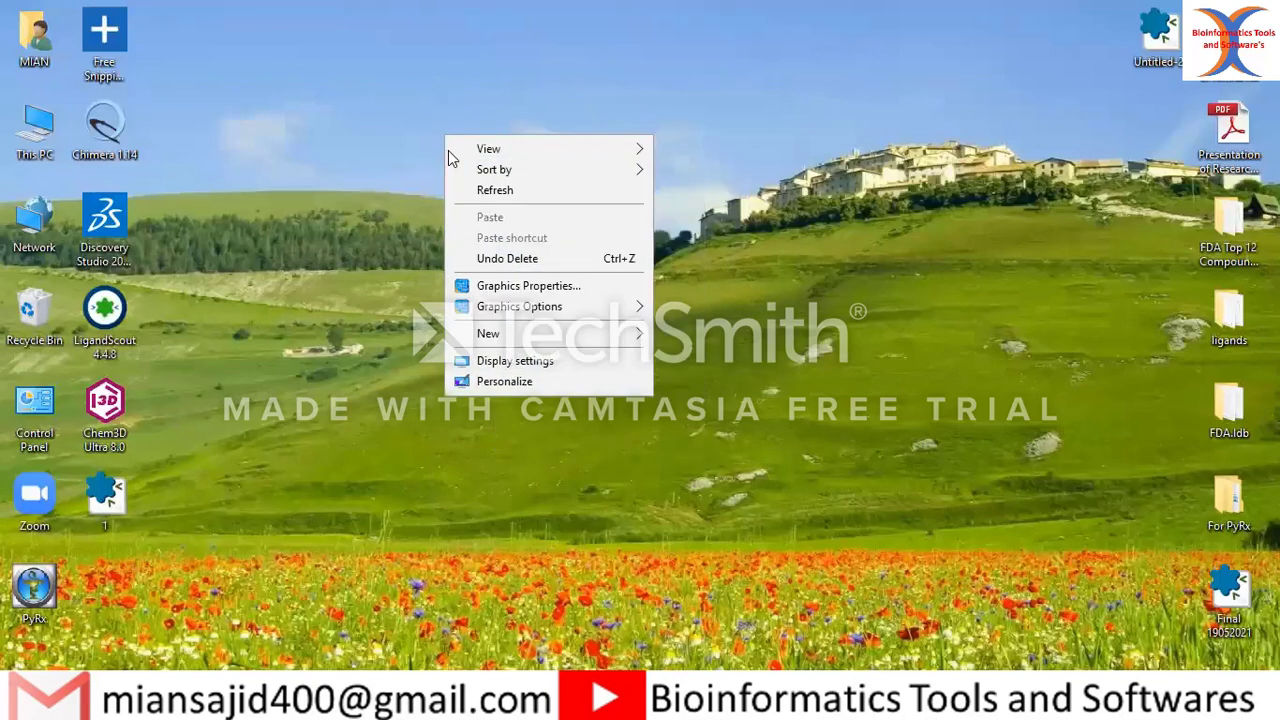
right_click(489, 190)
left_click(550, 244)
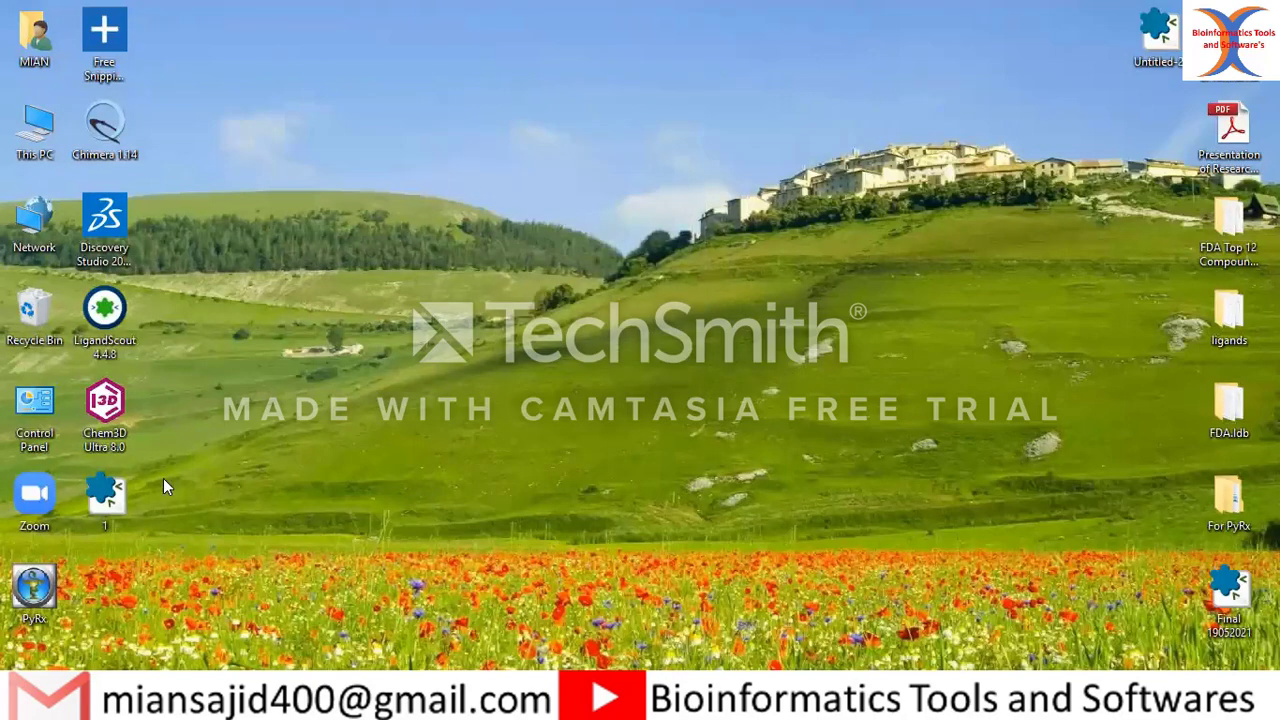
Switch to LigandScout to check the progress of the flexible molecule alignment, and minimize its window
left_click(298, 698)
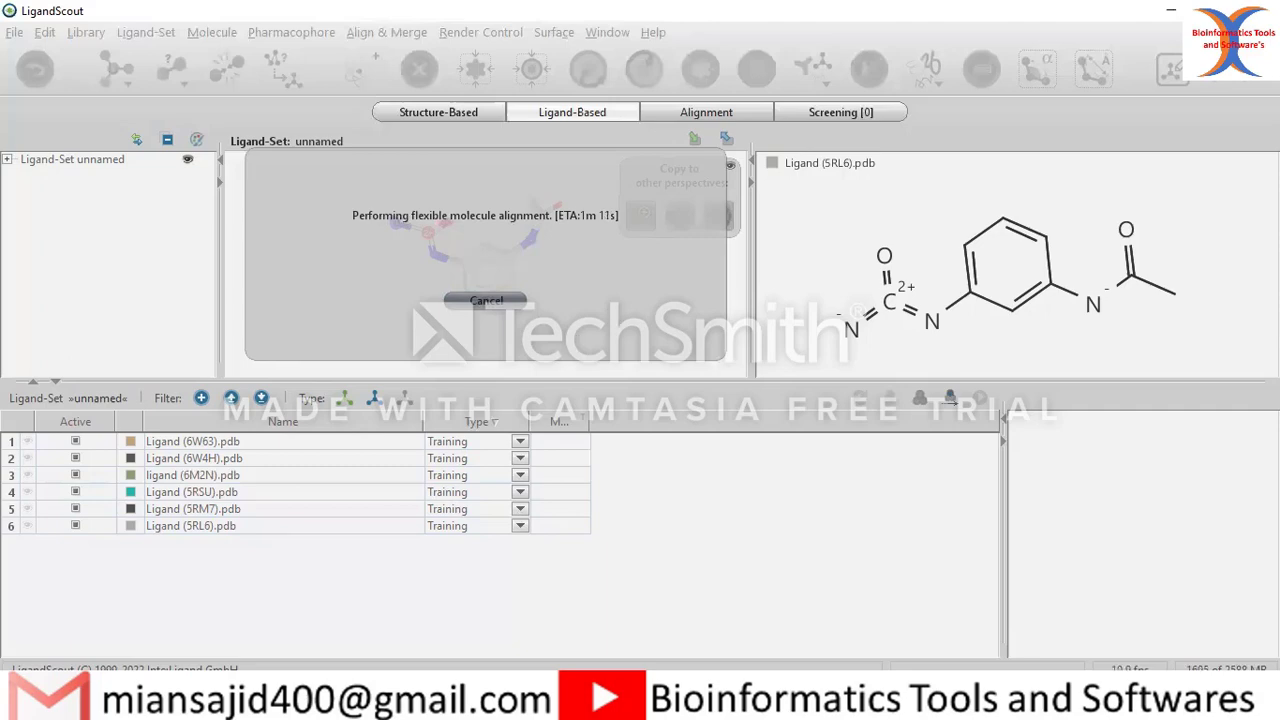
left_click(1173, 16)
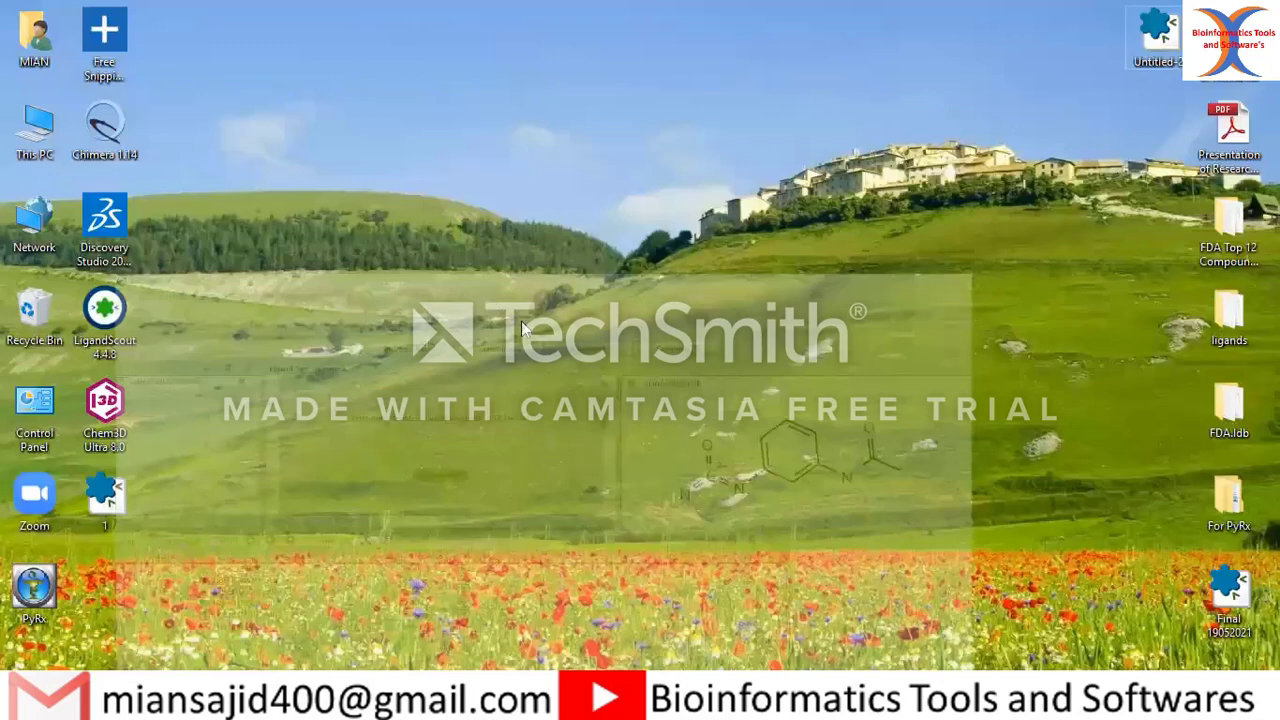
right_click(490, 292)
right_click(480, 226)
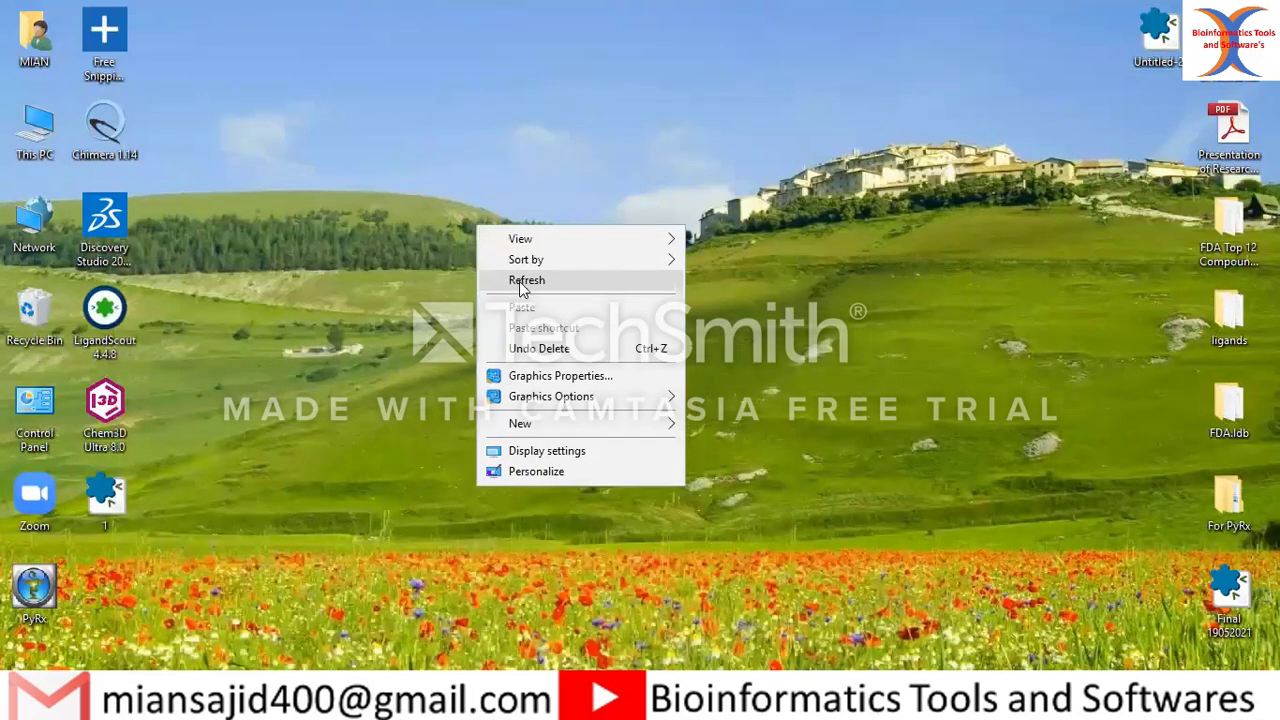
right_click(466, 207)
right_click(443, 208)
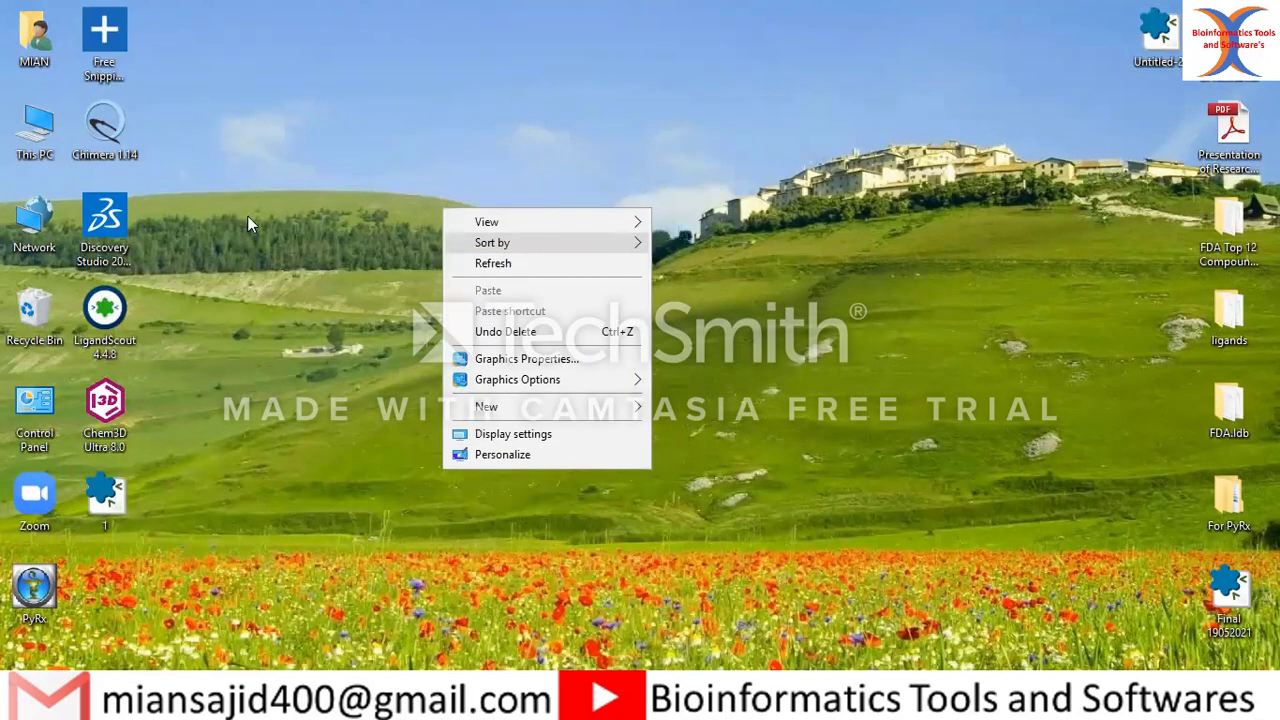
Switch to UCSF Chimera, dismiss its startup notice, open 1.mol from the Desktop, and maximize the window
double_click(108, 130)
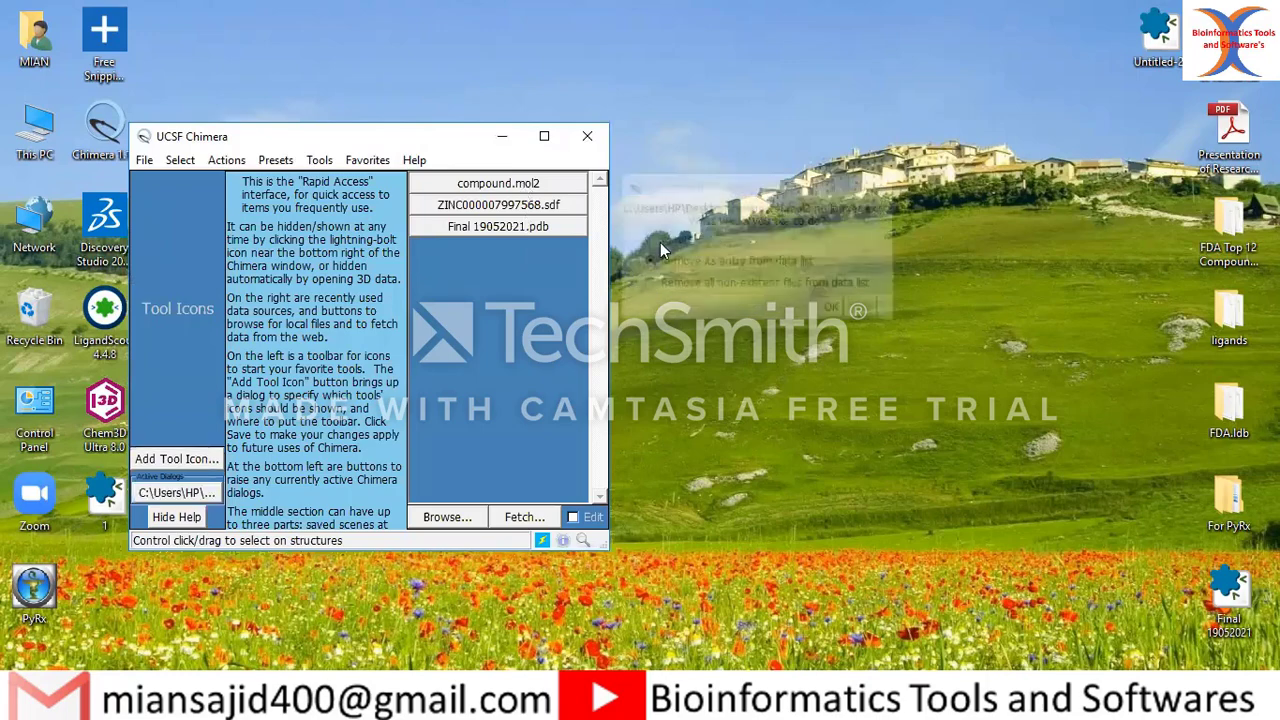
left_click(835, 310)
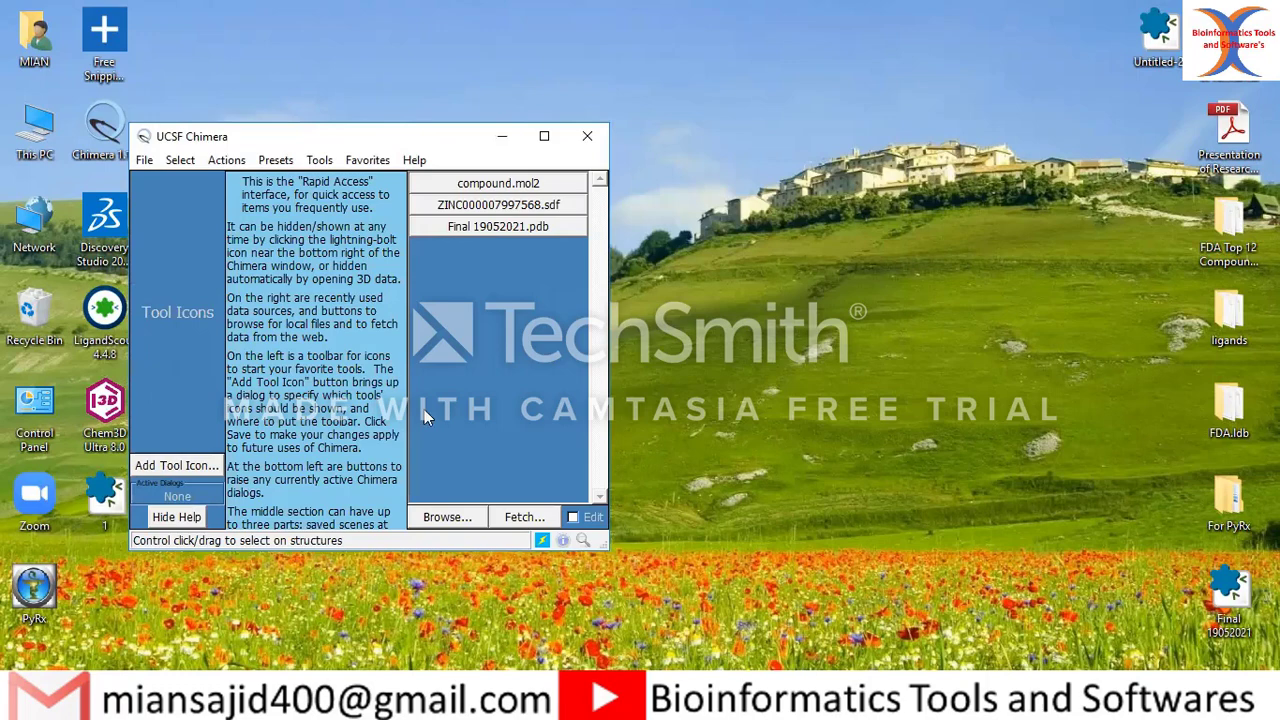
left_click(146, 162)
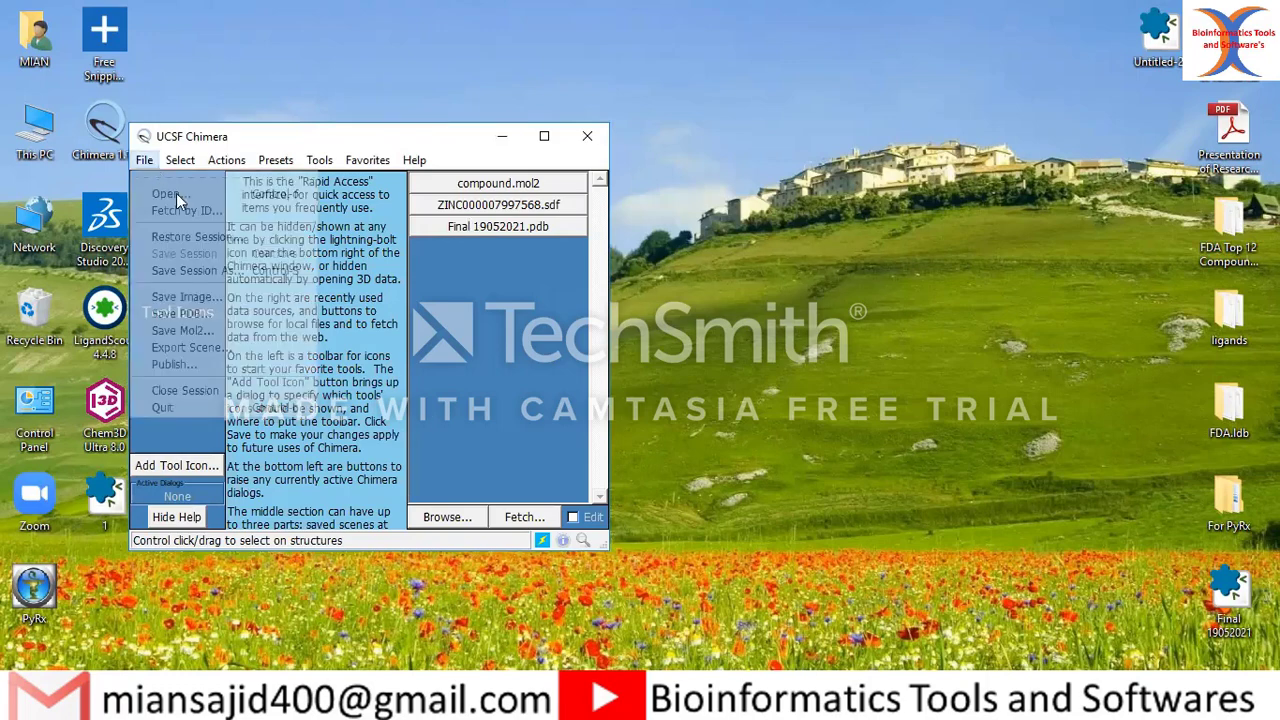
left_click(172, 195)
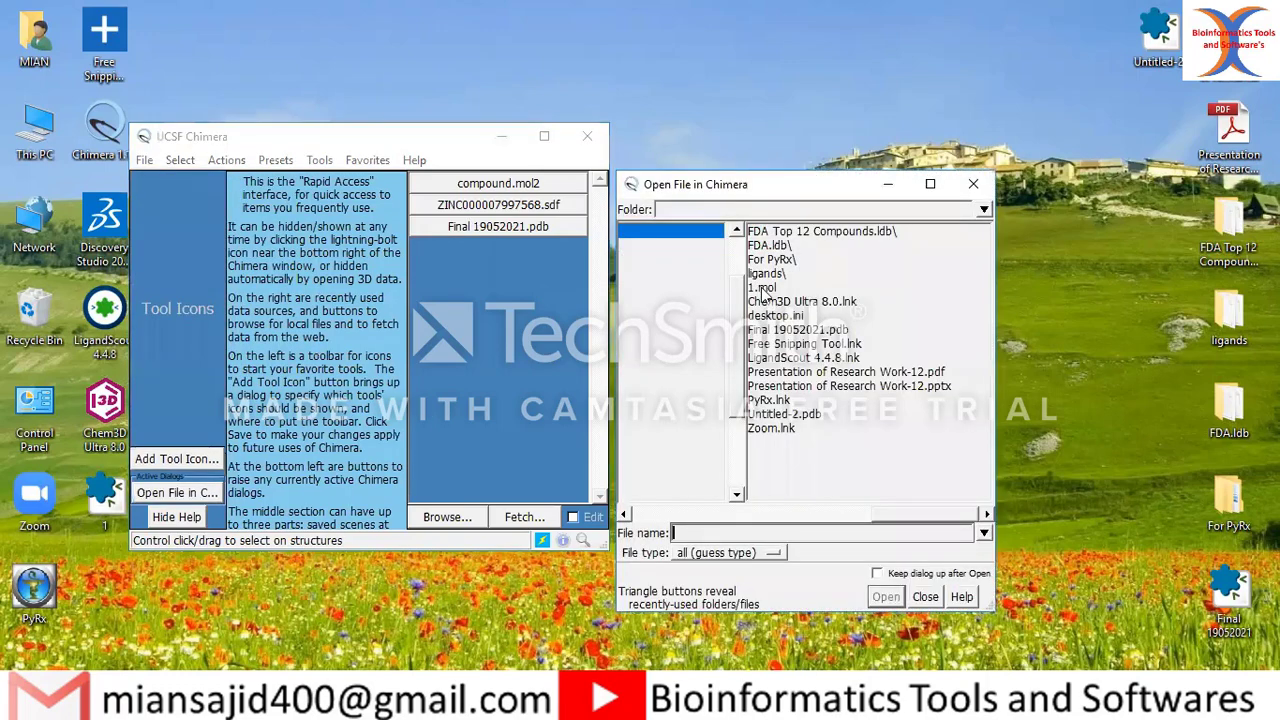
left_click(763, 288)
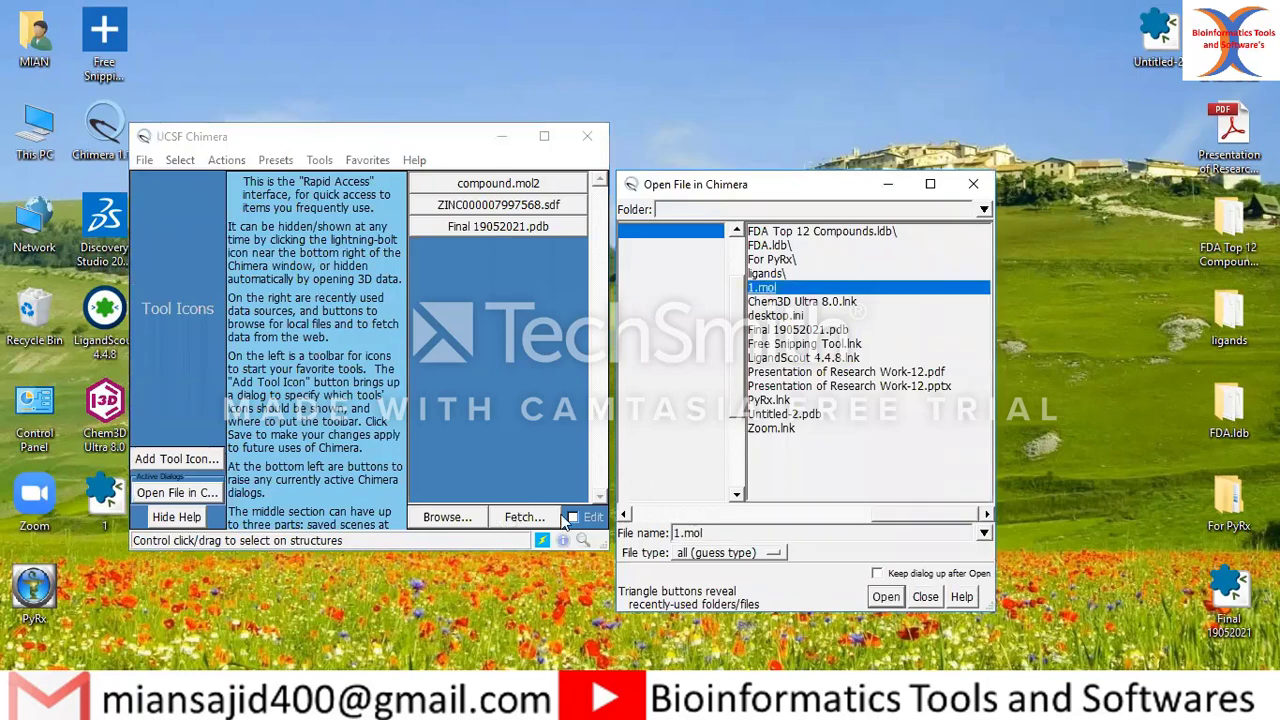
left_click(885, 597)
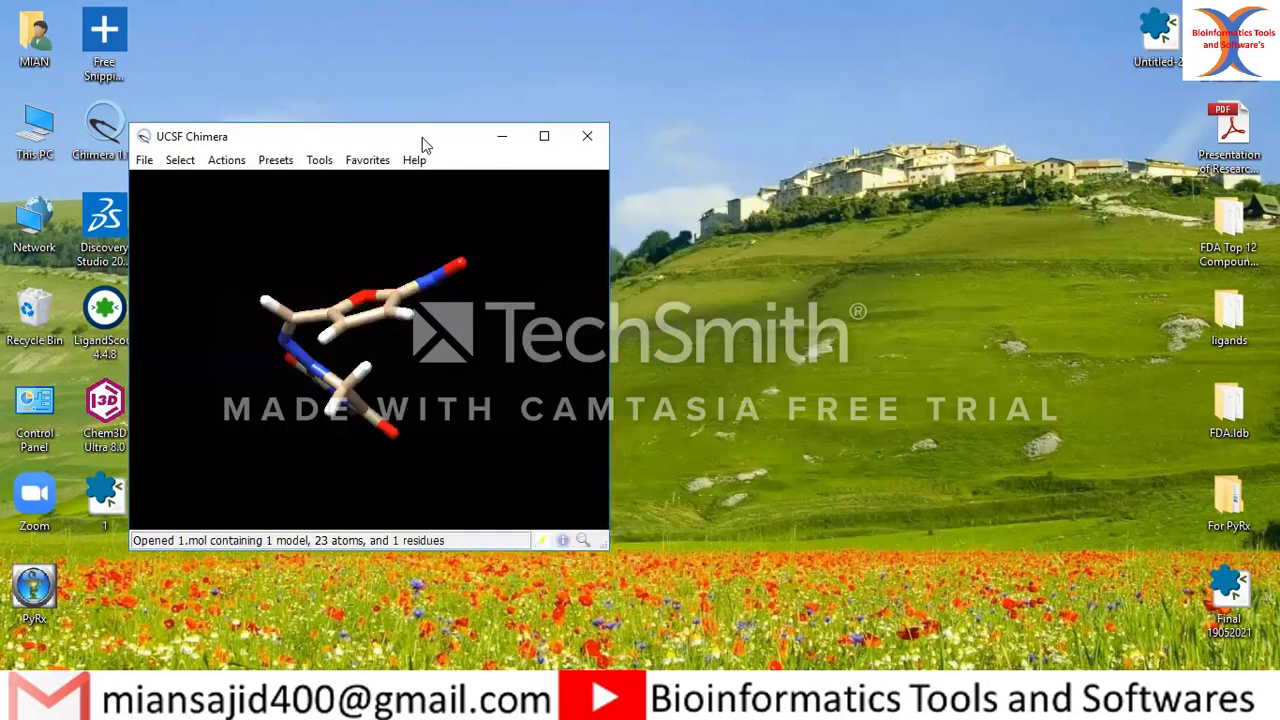
key("super+Up")
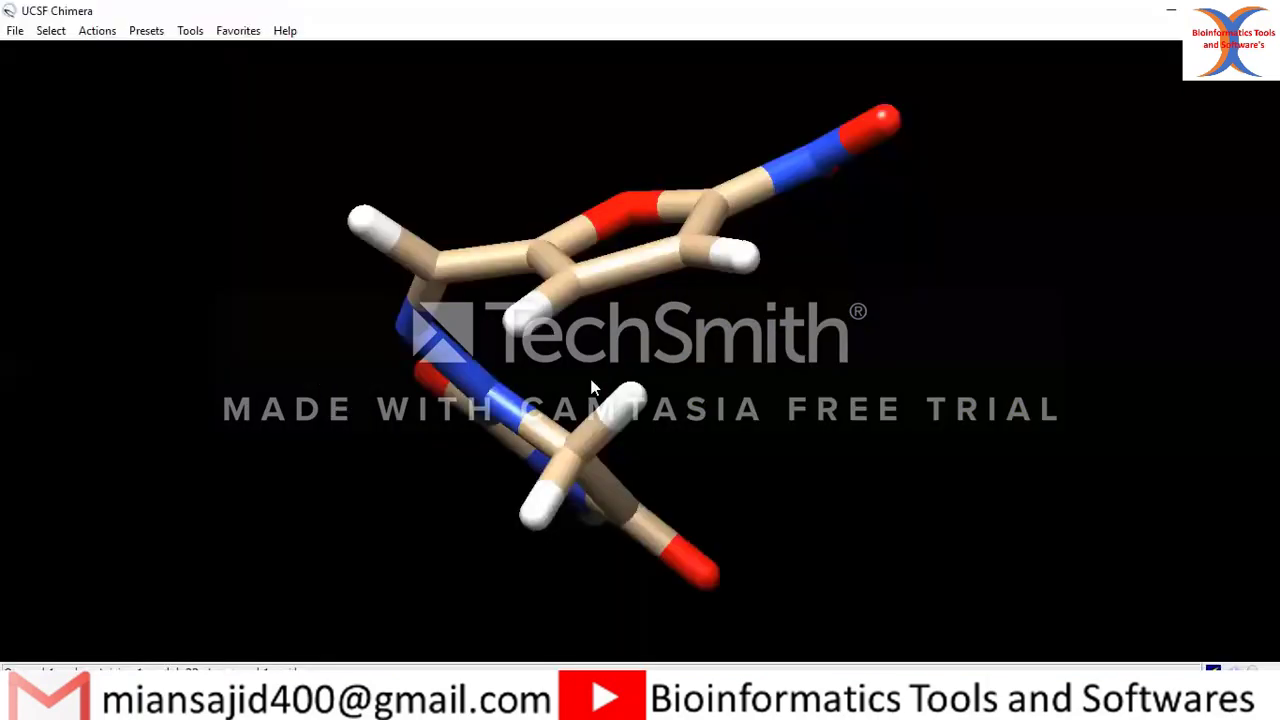
View the options for saving the molecule as a Mol2 file, dismiss them without saving, and quit Chimera
left_click(15, 31)
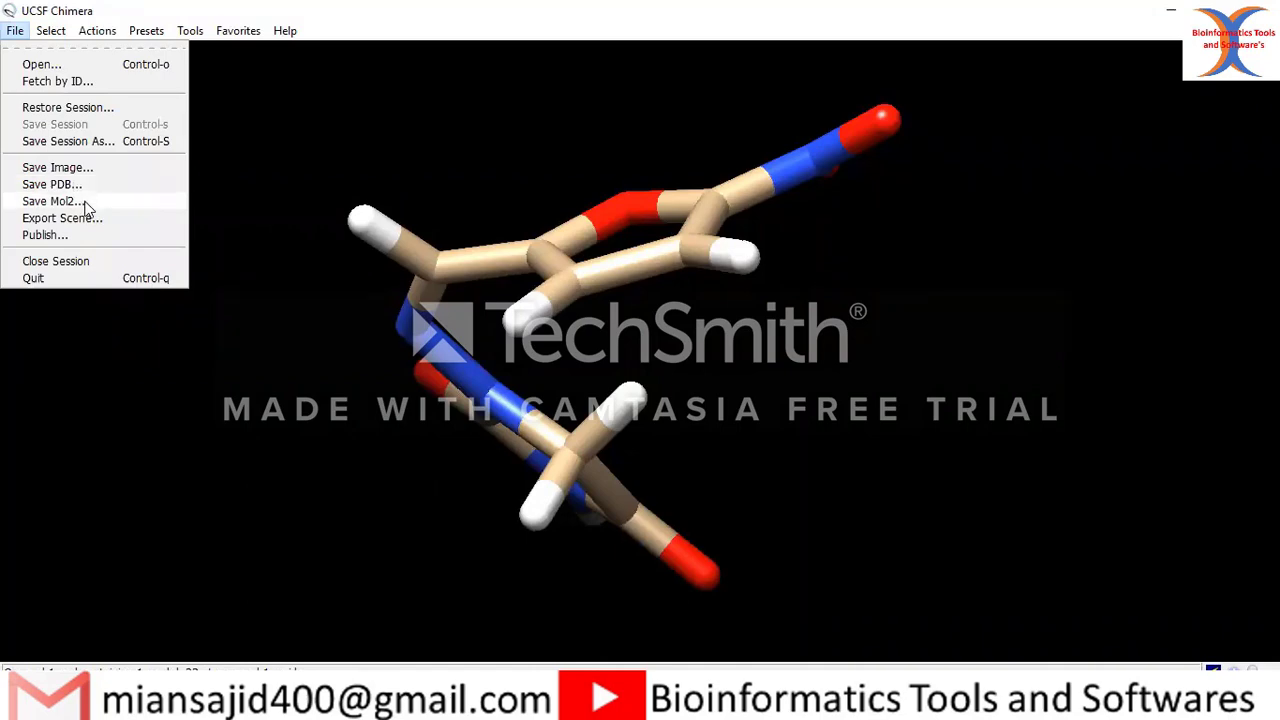
left_click(85, 203)
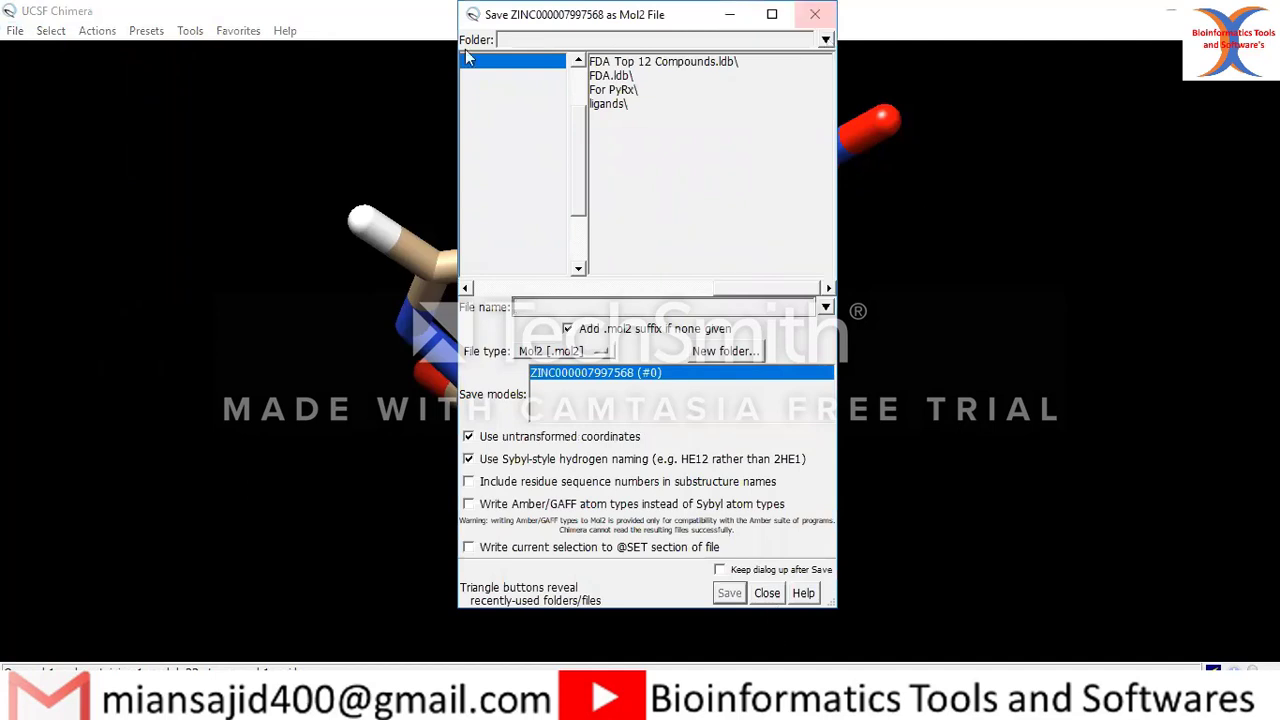
key("alt+space")
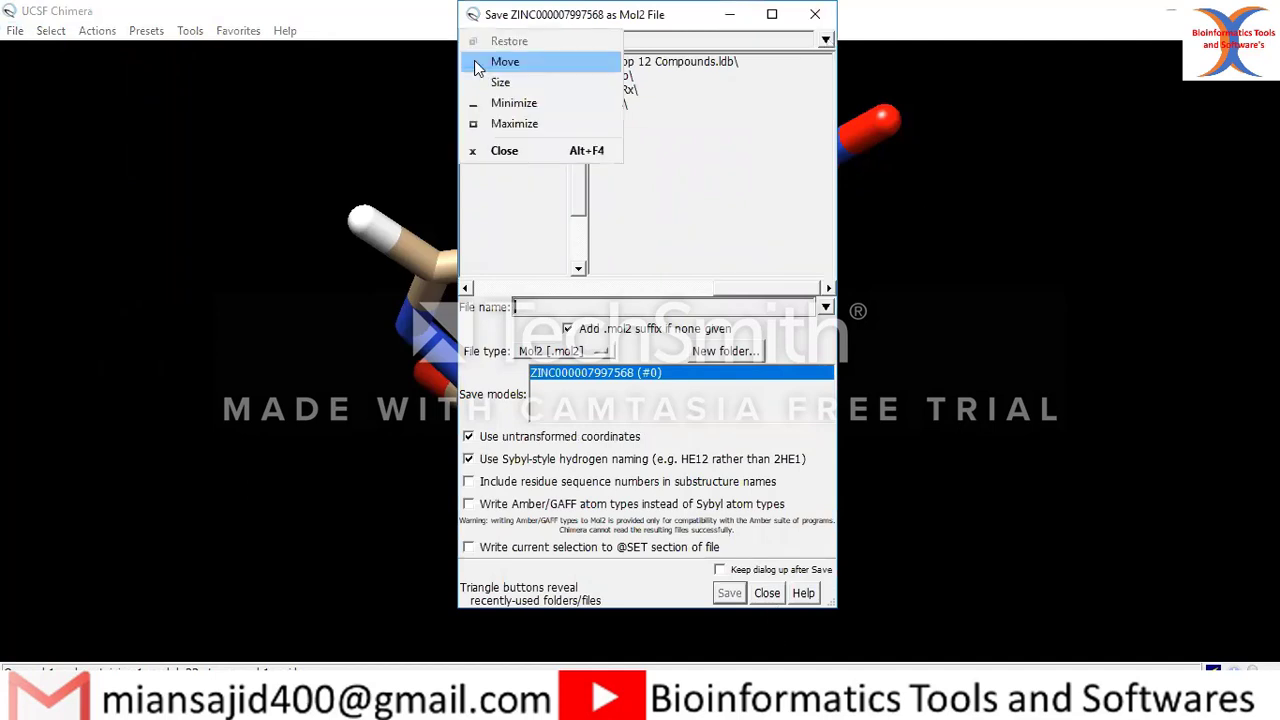
key("alt+F4")
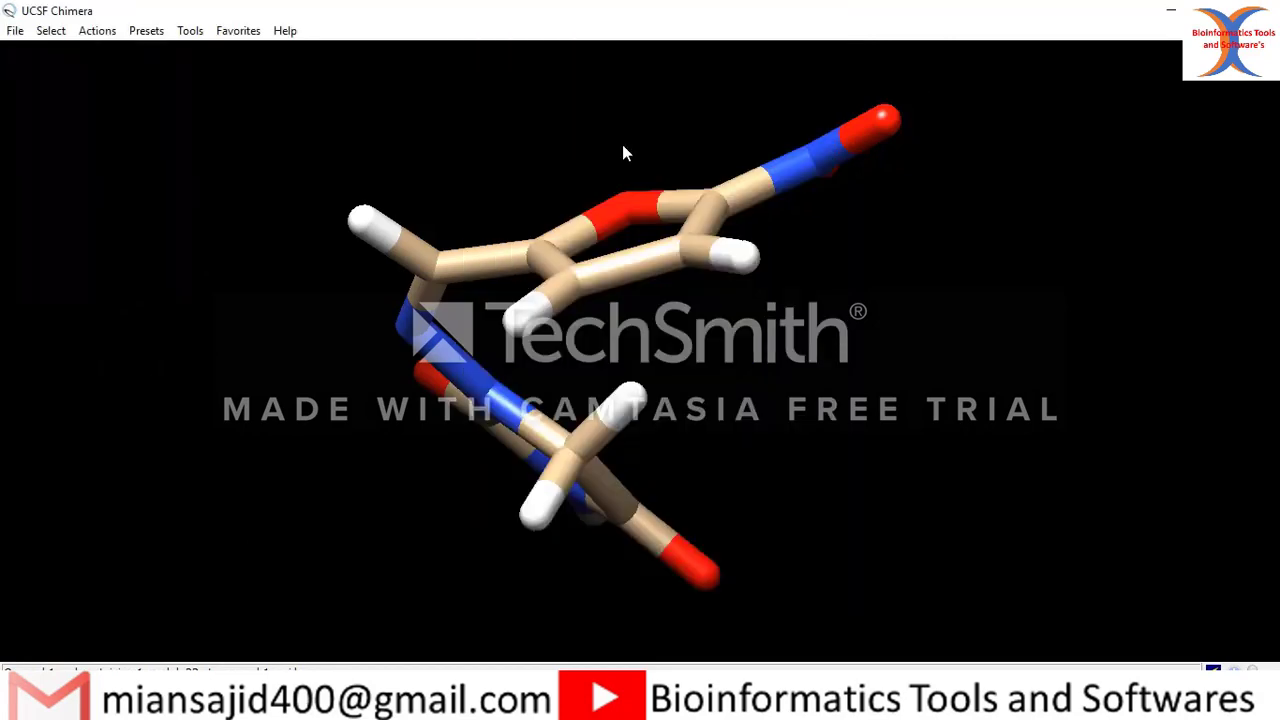
key("alt+F4")
right_click(590, 144)
left_click(623, 203)
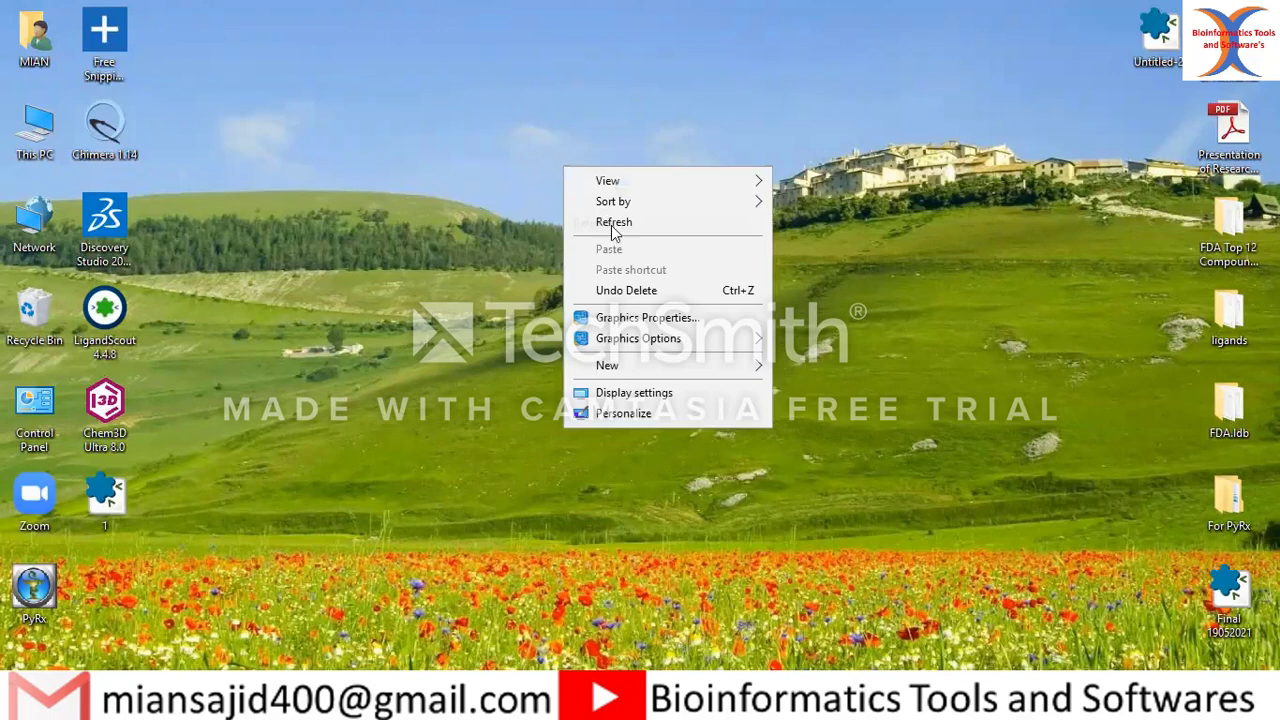
left_click(612, 225)
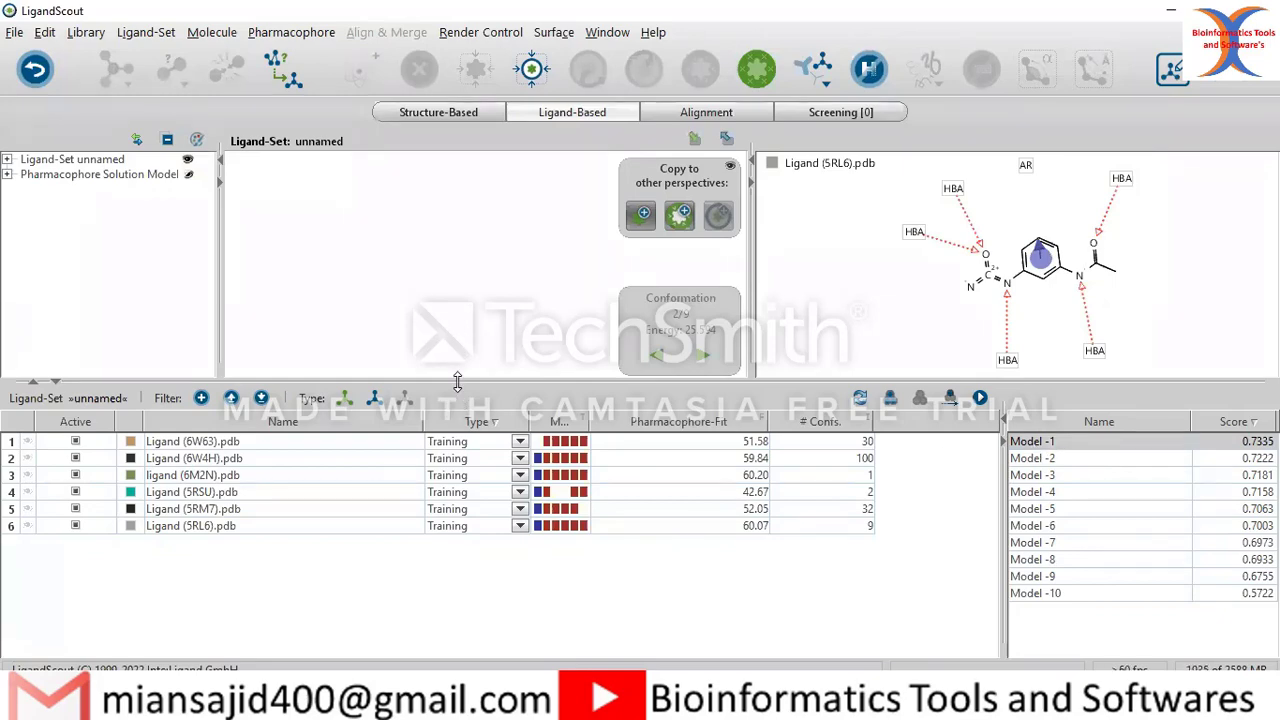
Enlarge the structure views, copy the current pharmacophore Model -1 to the Screening Perspective, and switch to that perspective
left_click_drag(457, 381, 450, 552)
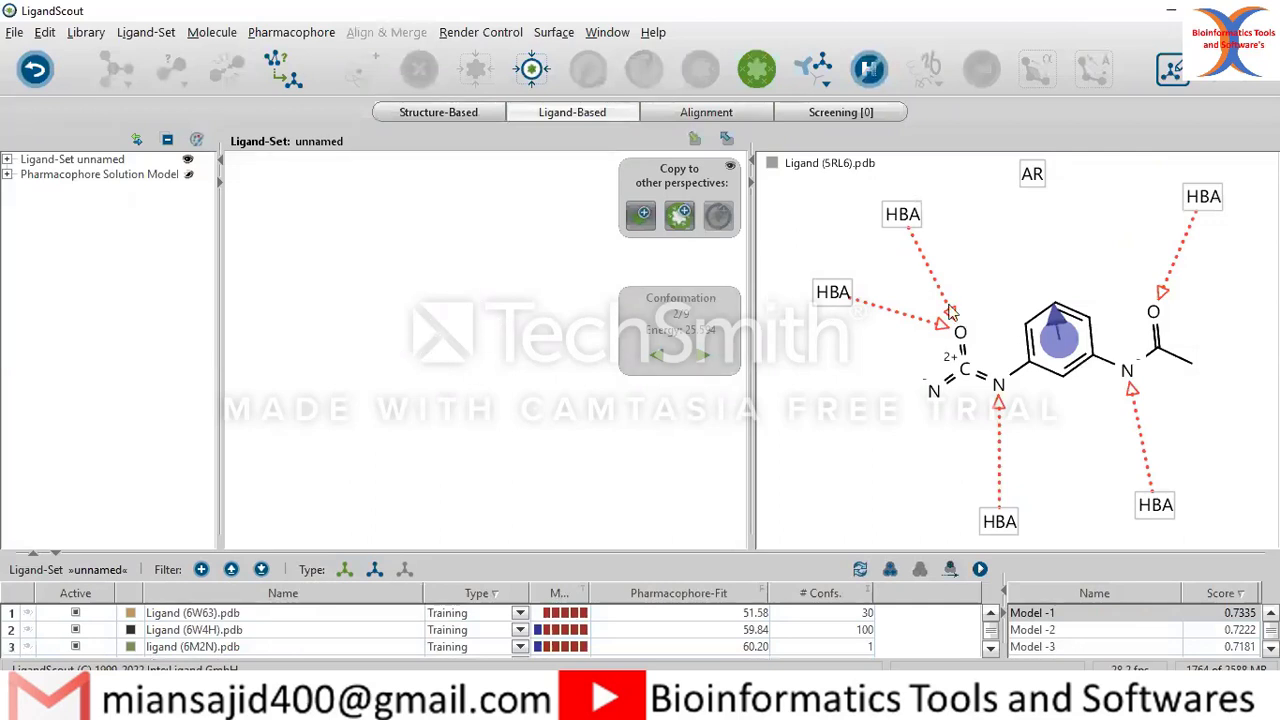
left_click(681, 218)
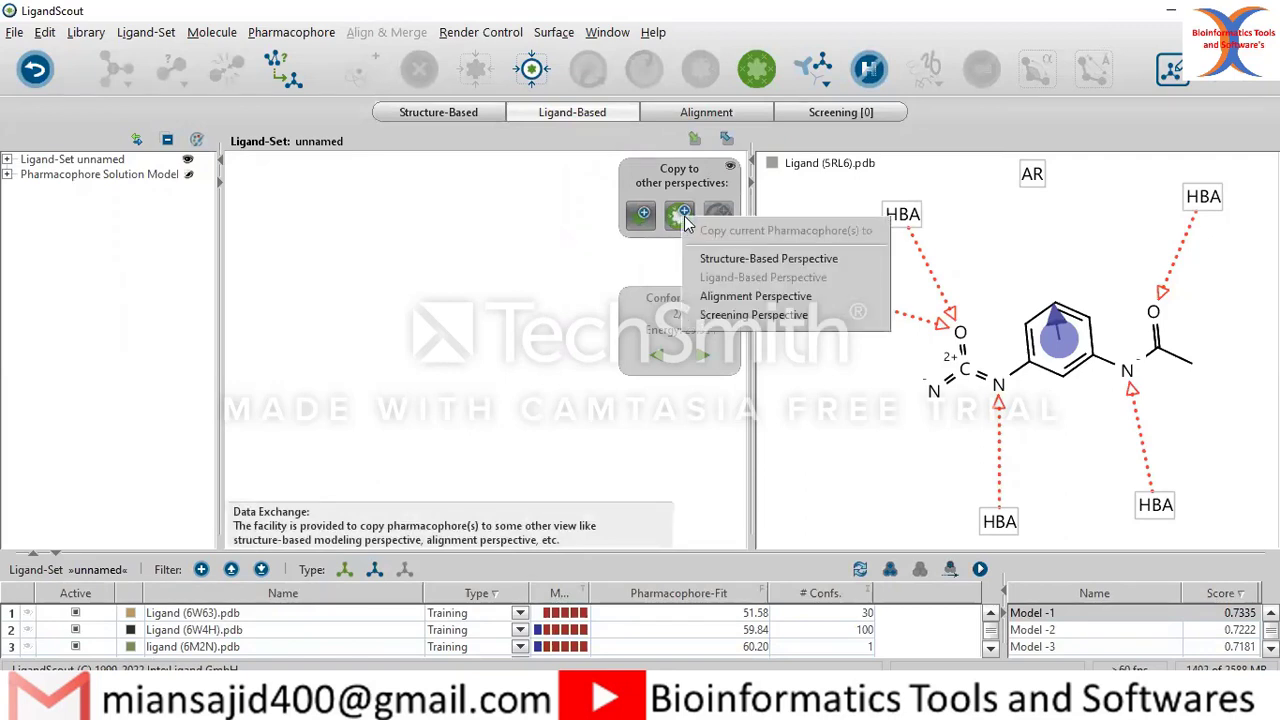
left_click(733, 316)
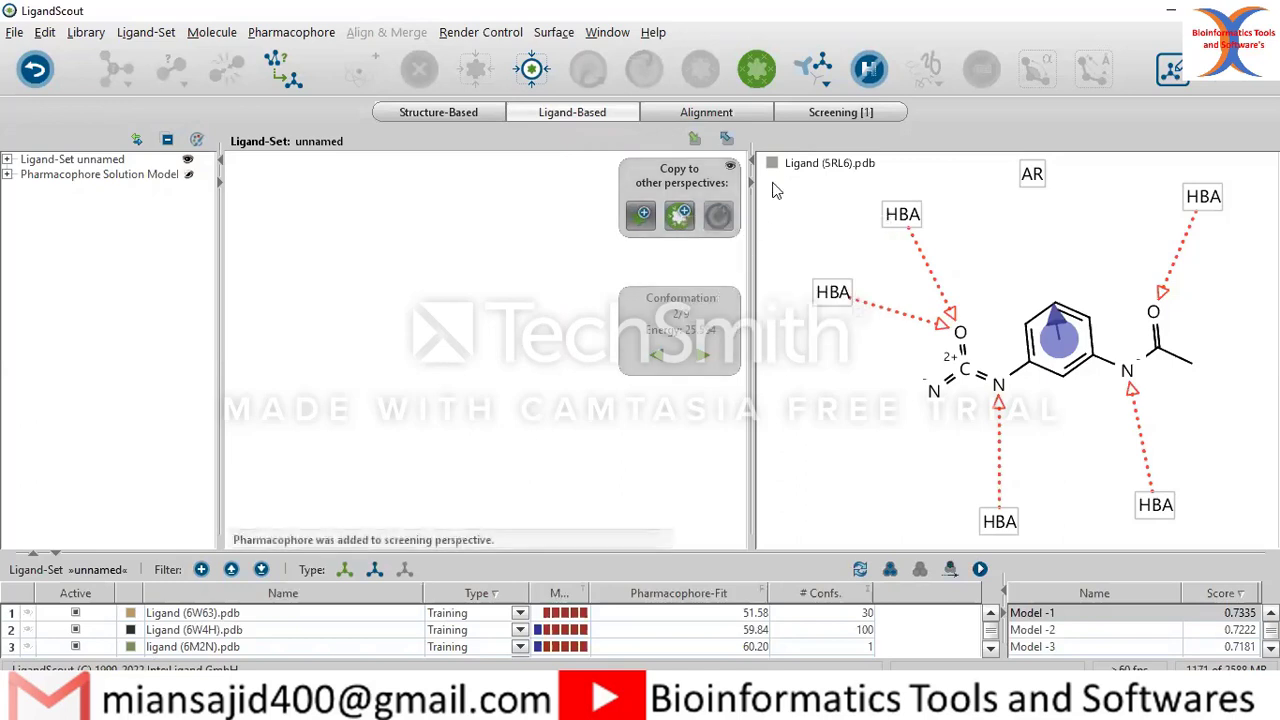
left_click(838, 113)
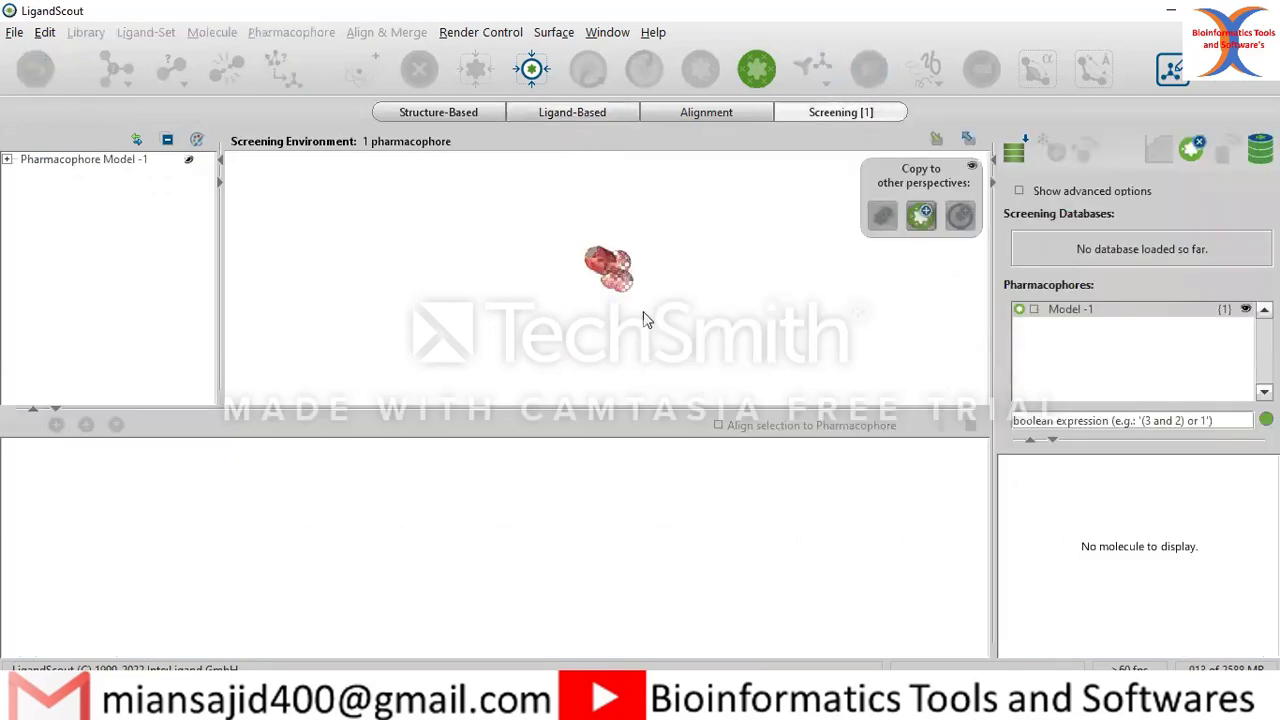
Examine the spatial arrangement of the Model -1 pharmacophore features from several angles in an enlarged 3D view
left_click_drag(644, 312, 560, 299)
scroll(560, 299, "down", 2)
scroll(561, 299, "up", 3)
scroll(560, 305, "up", 3)
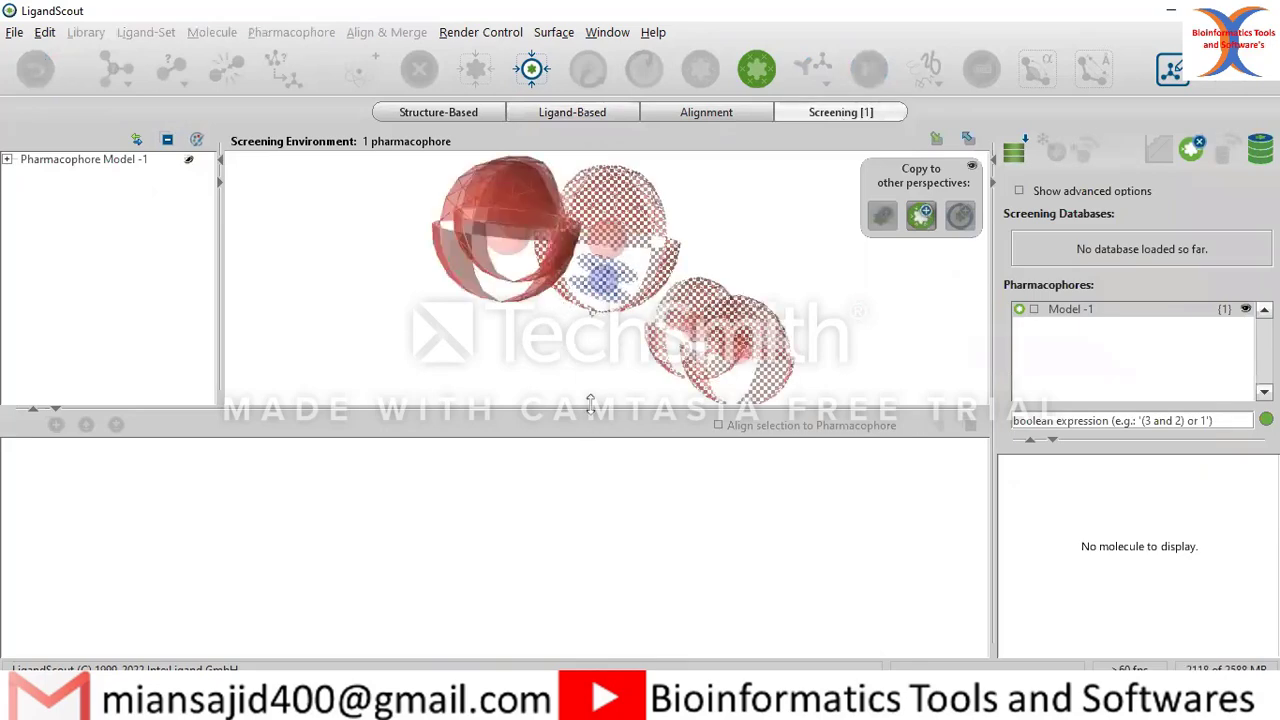
left_click_drag(591, 408, 576, 553)
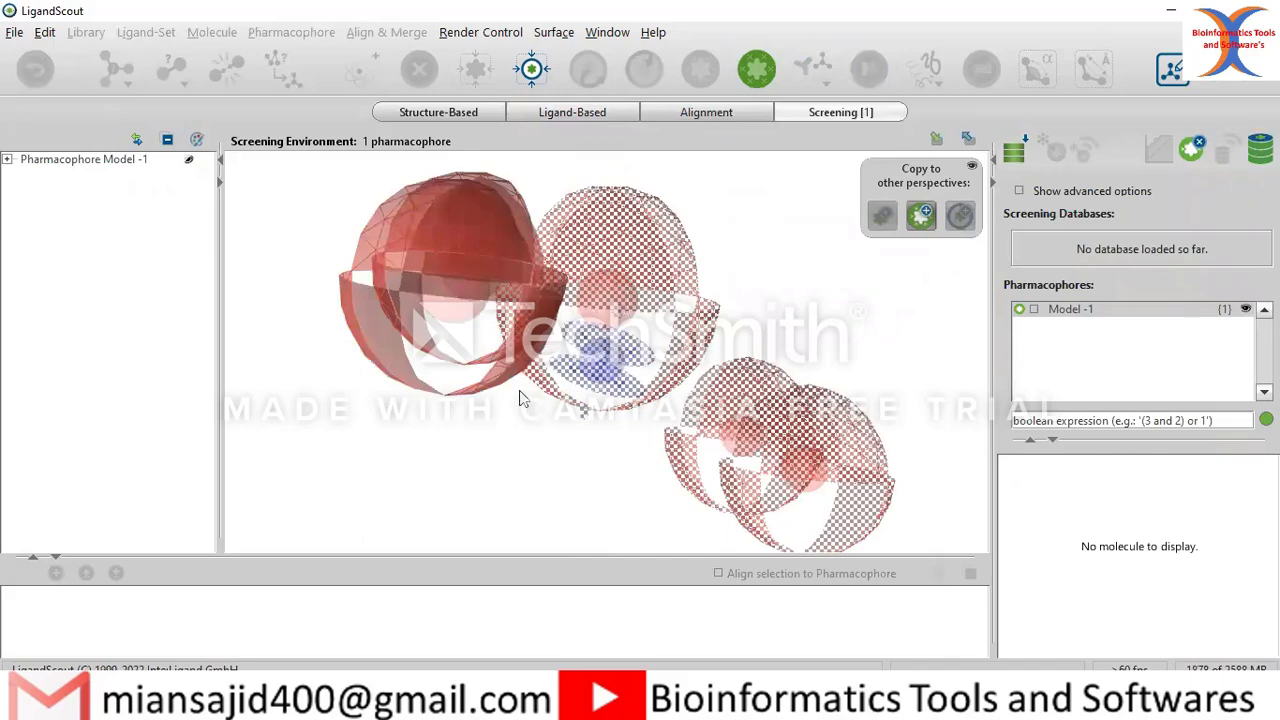
left_click_drag(452, 408, 431, 251)
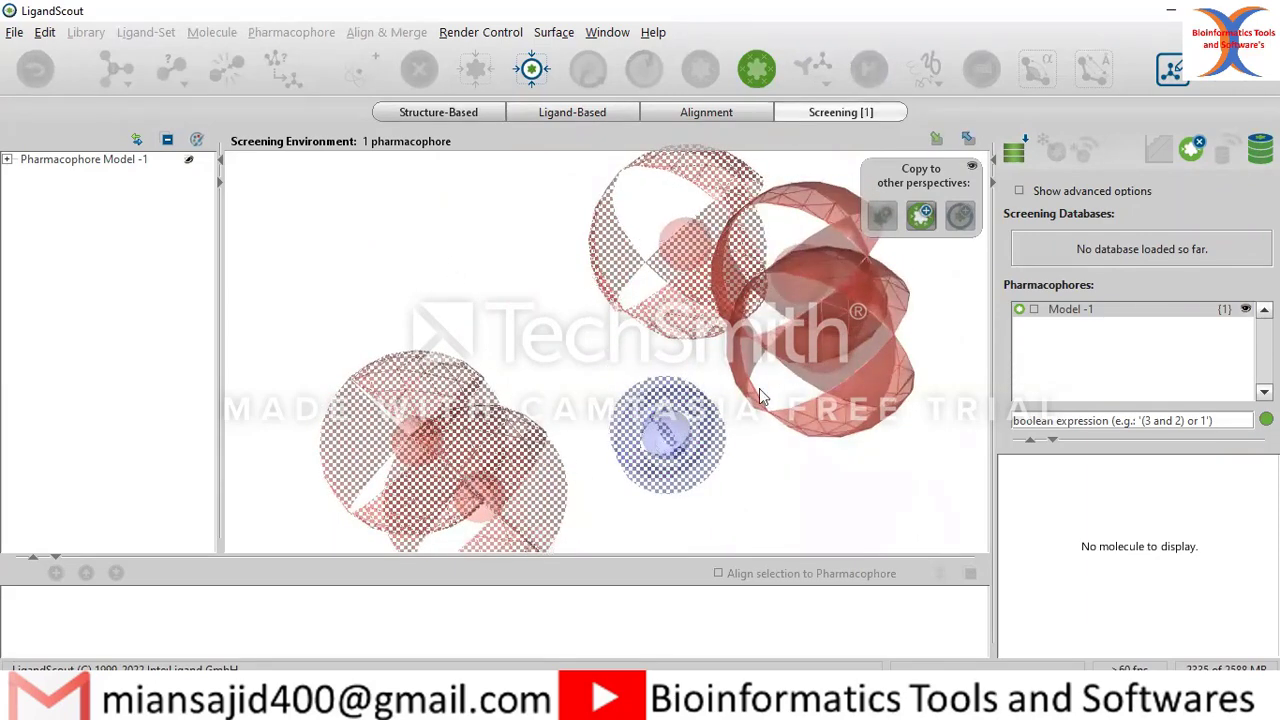
left_click_drag(840, 486, 427, 483)
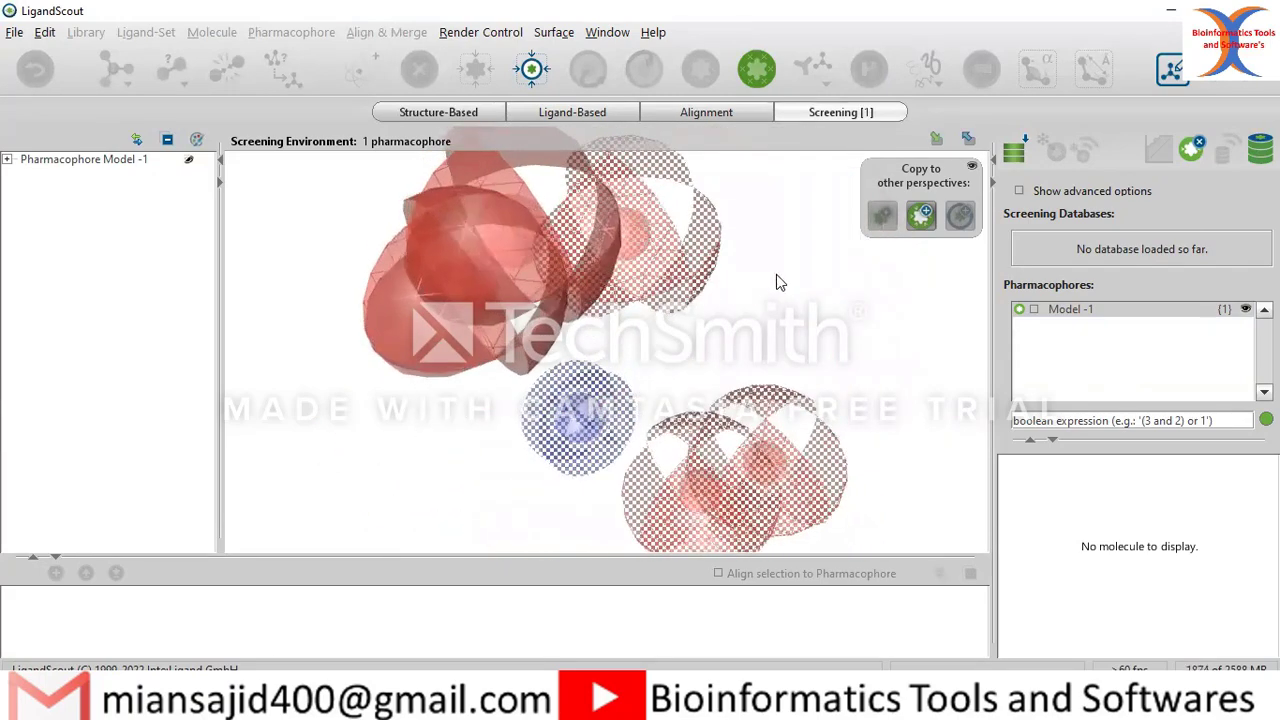
left_click_drag(776, 274, 546, 348)
left_click_drag(791, 497, 532, 452)
scroll(532, 452, "down", 3)
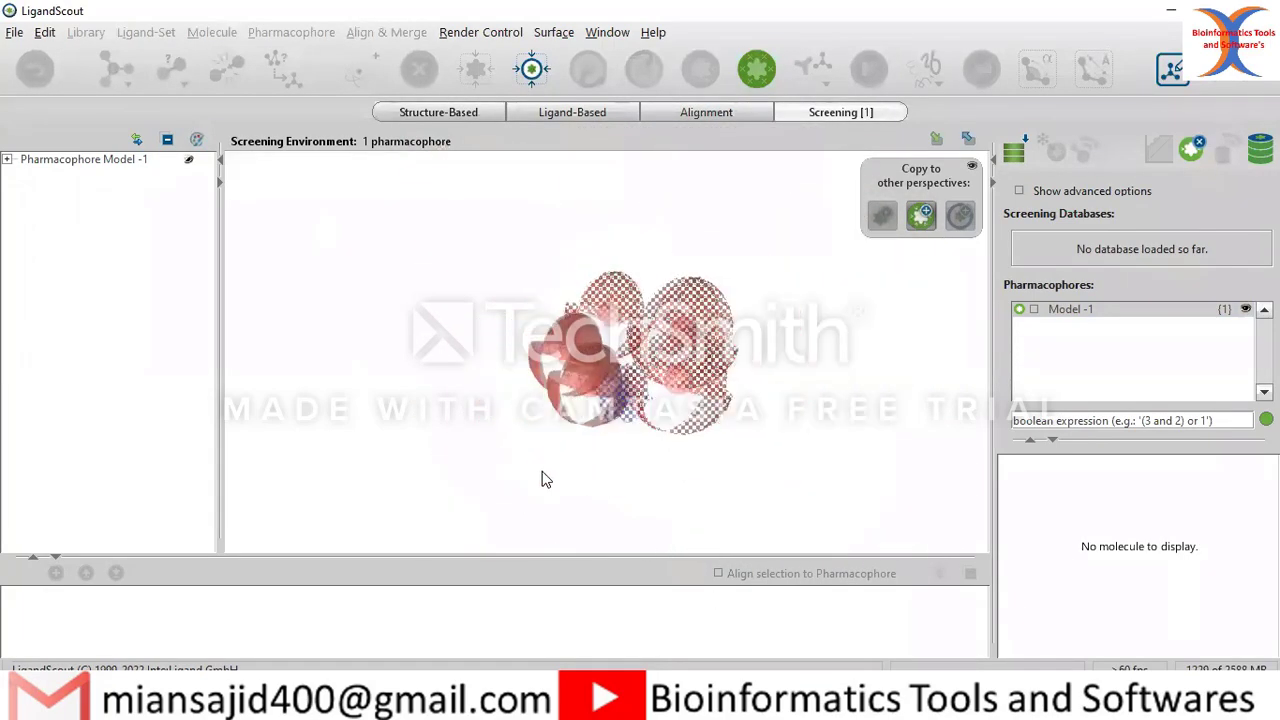
left_click_drag(600, 556, 600, 352)
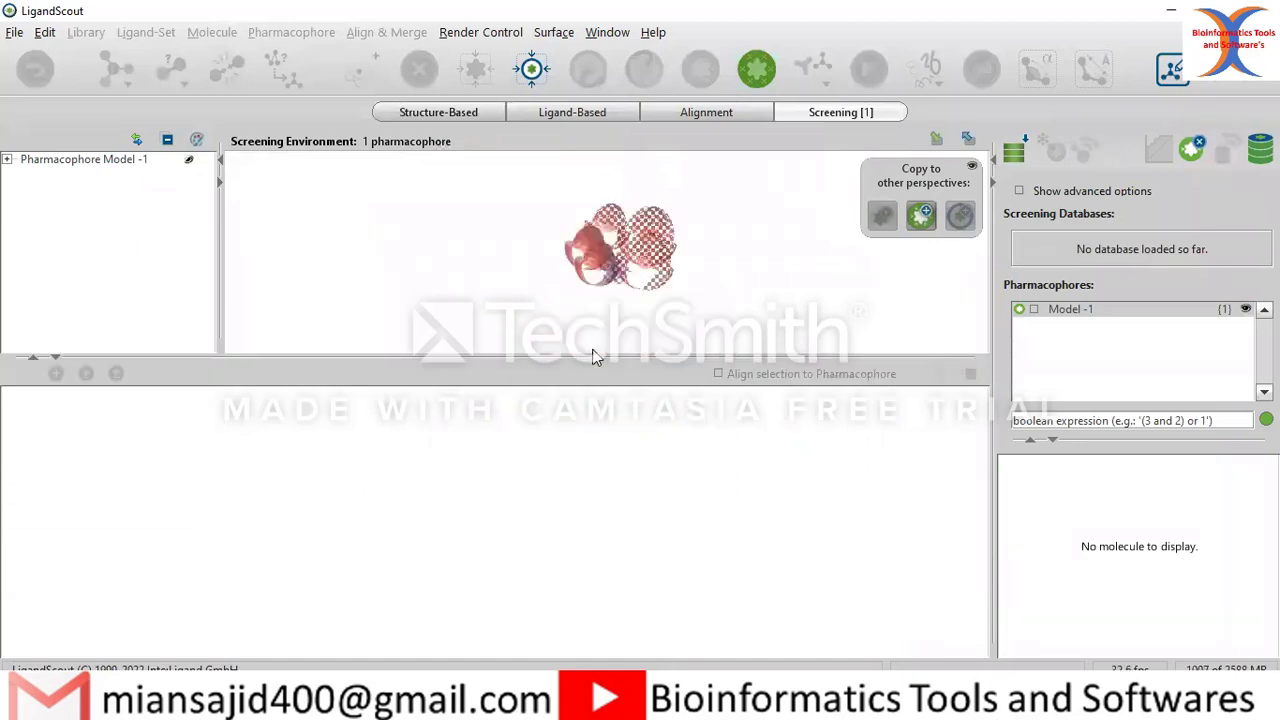
Load FDA Top 12 Compounds.ldb from the Desktop as the screening database and run the screening against Model -1
left_click(1015, 147)
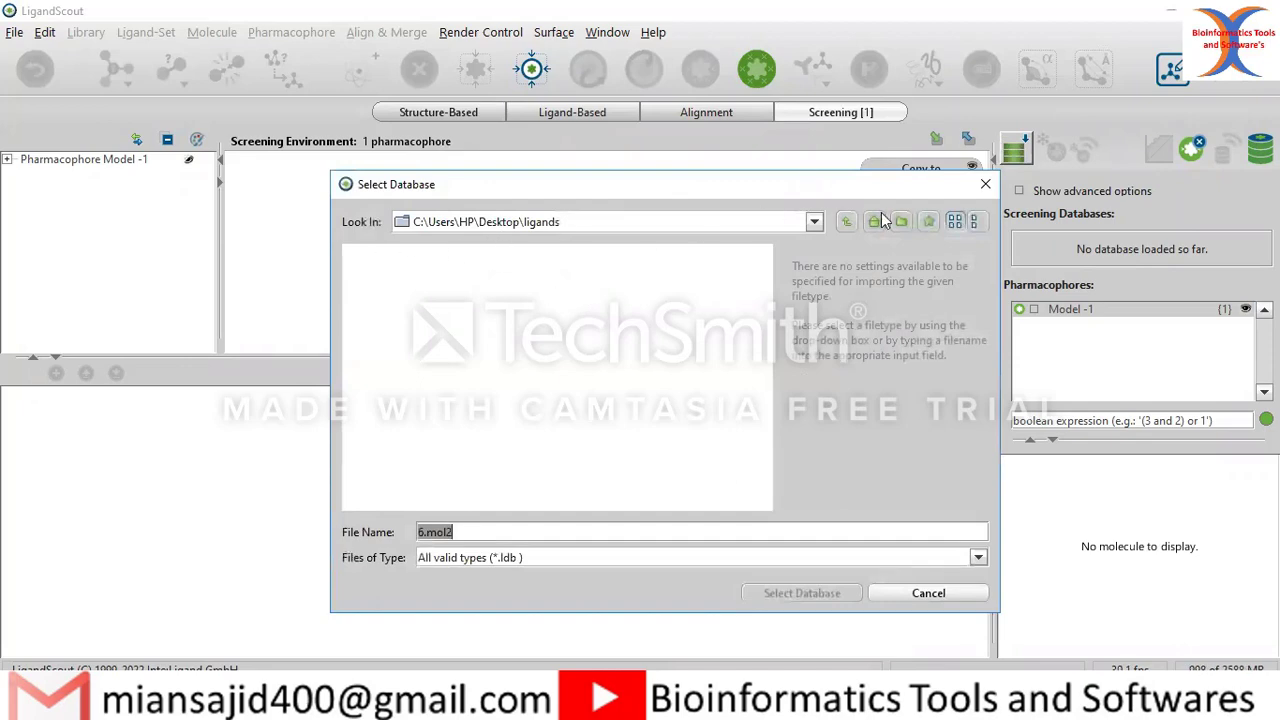
left_click(814, 222)
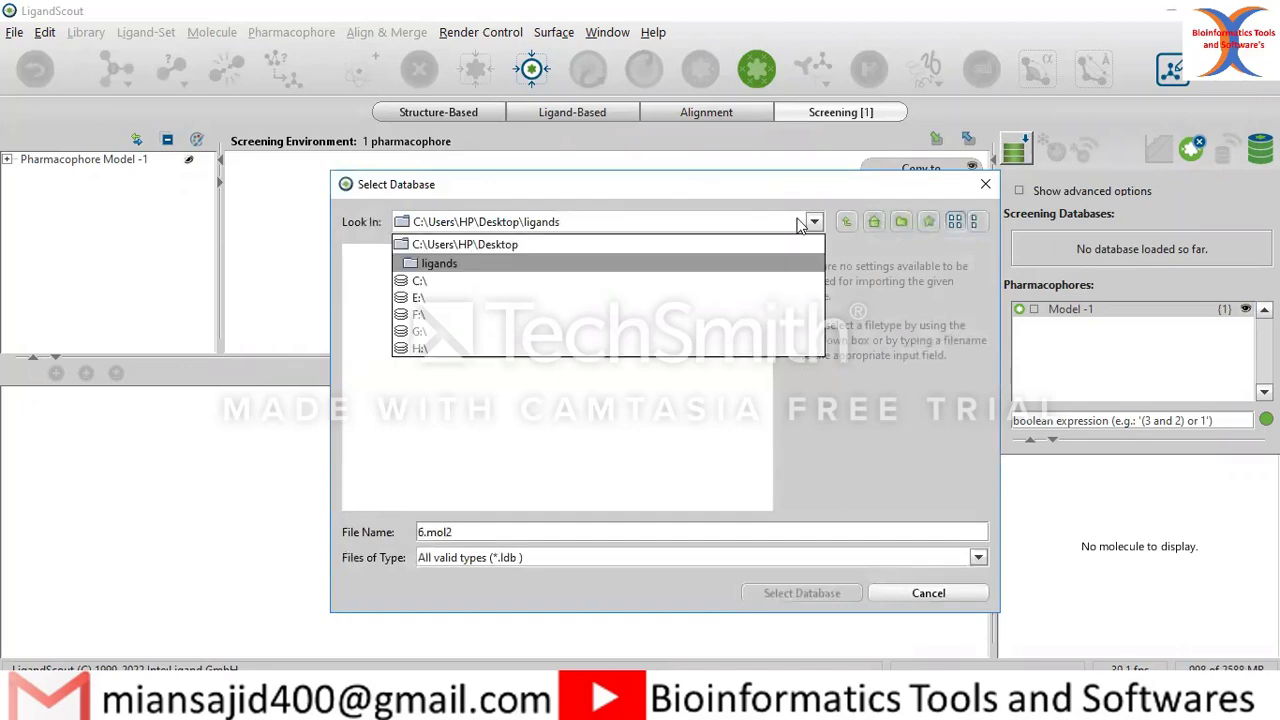
left_click(468, 250)
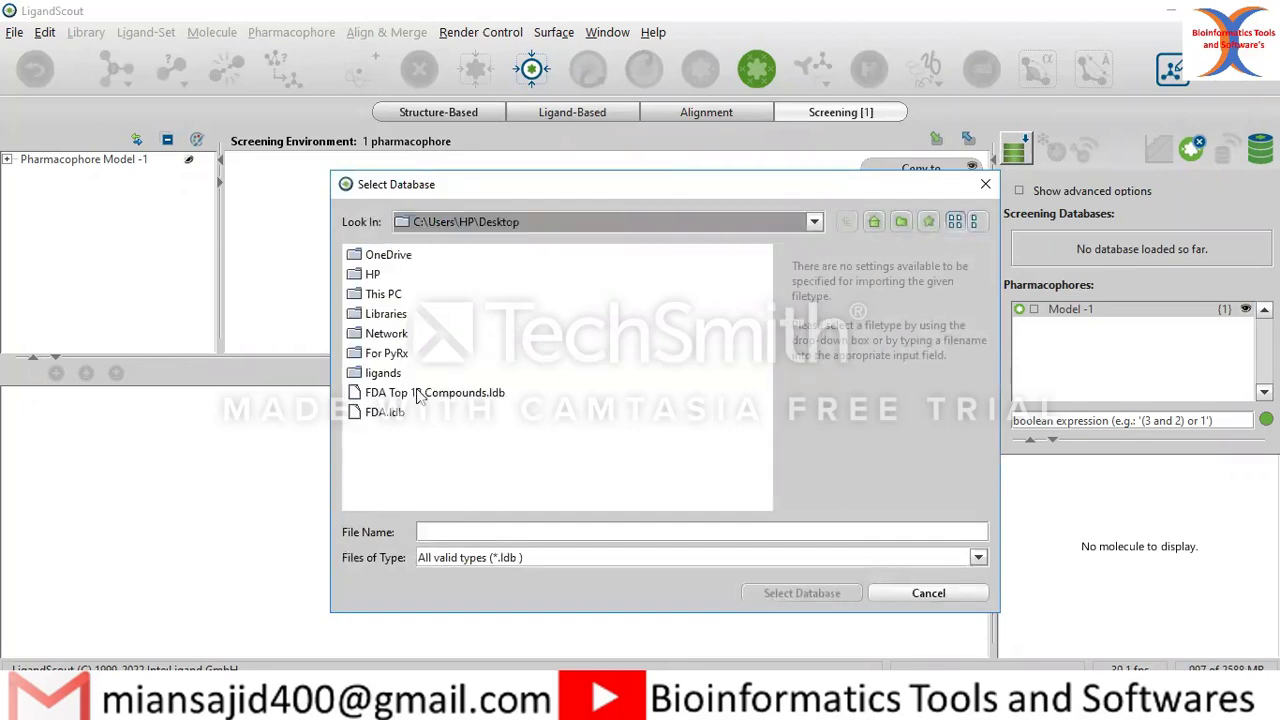
left_click(485, 397)
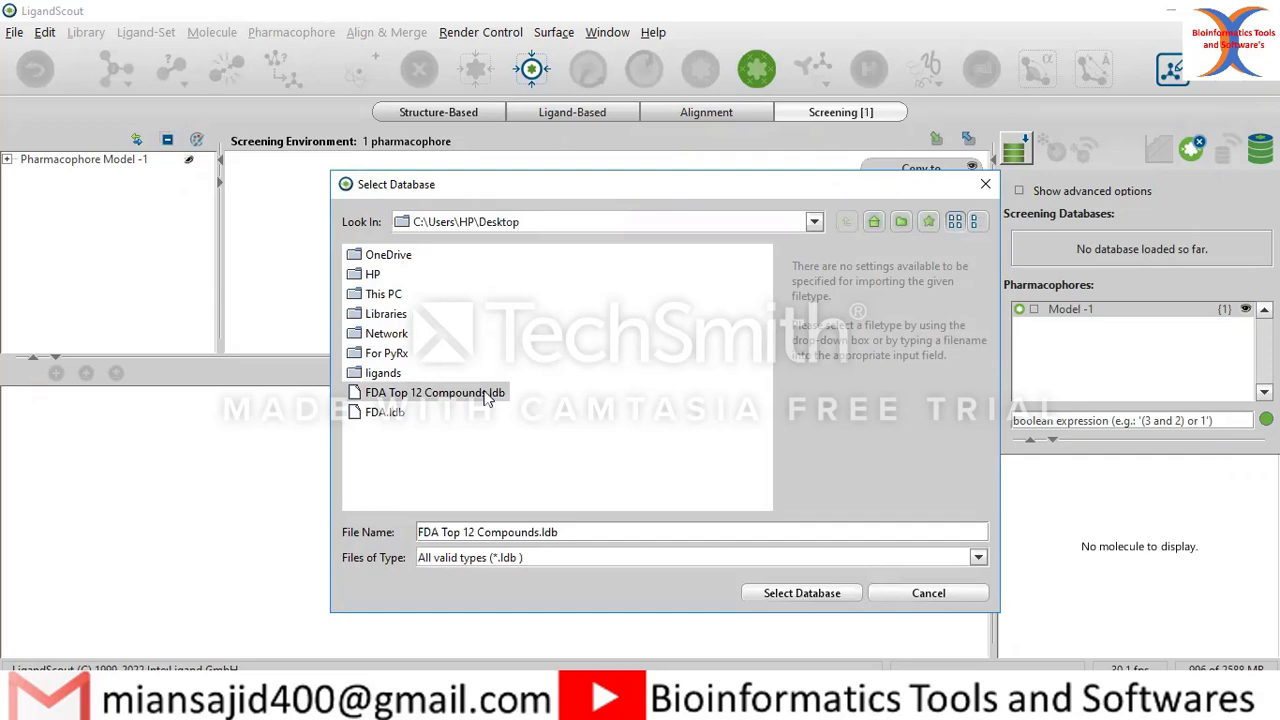
left_click(812, 594)
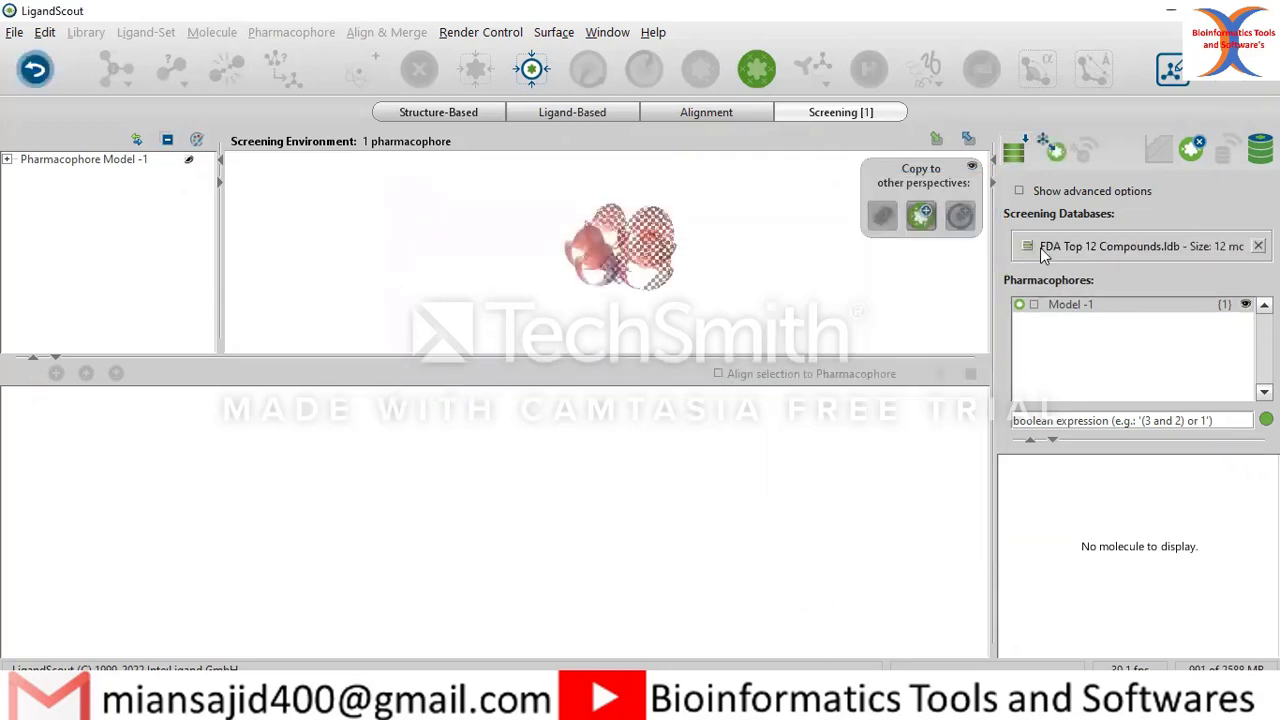
left_click(1053, 150)
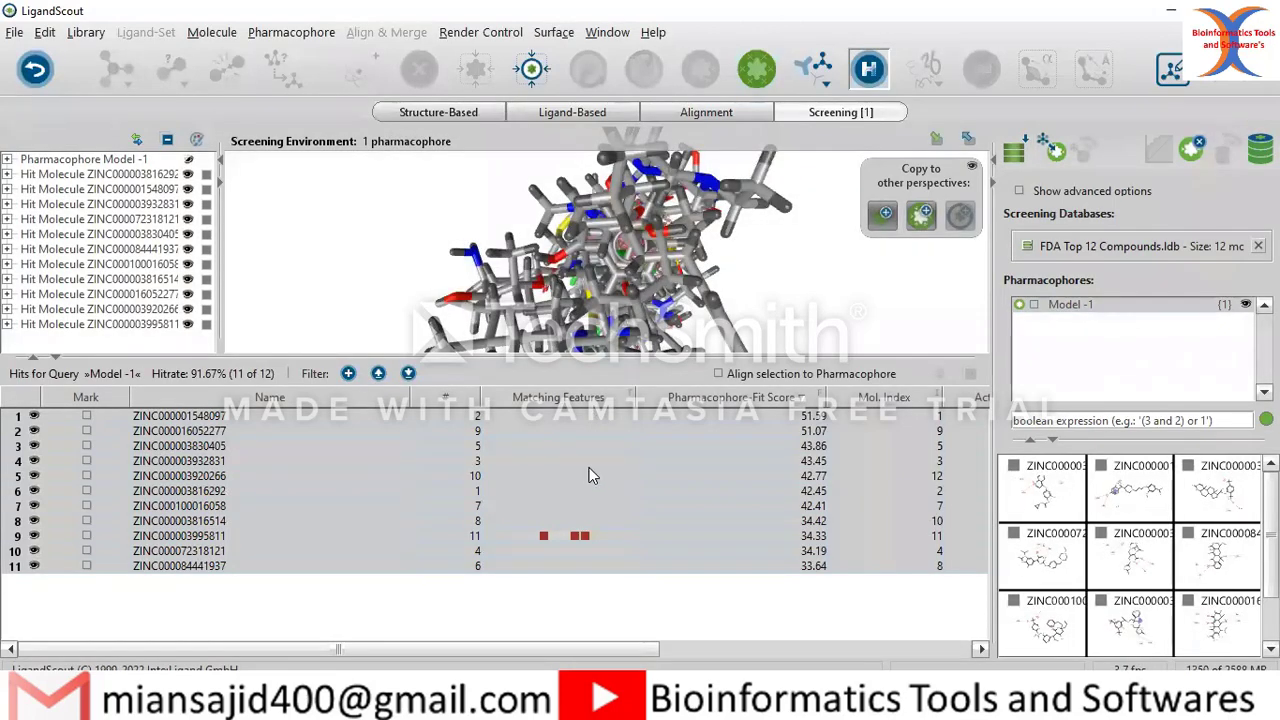
Review the columns of the screening hit list and the hit molecules overlaid on the pharmacophore
scroll(592, 515, "right", 5)
scroll(590, 518, "left", 5)
left_click_drag(724, 264, 705, 245)
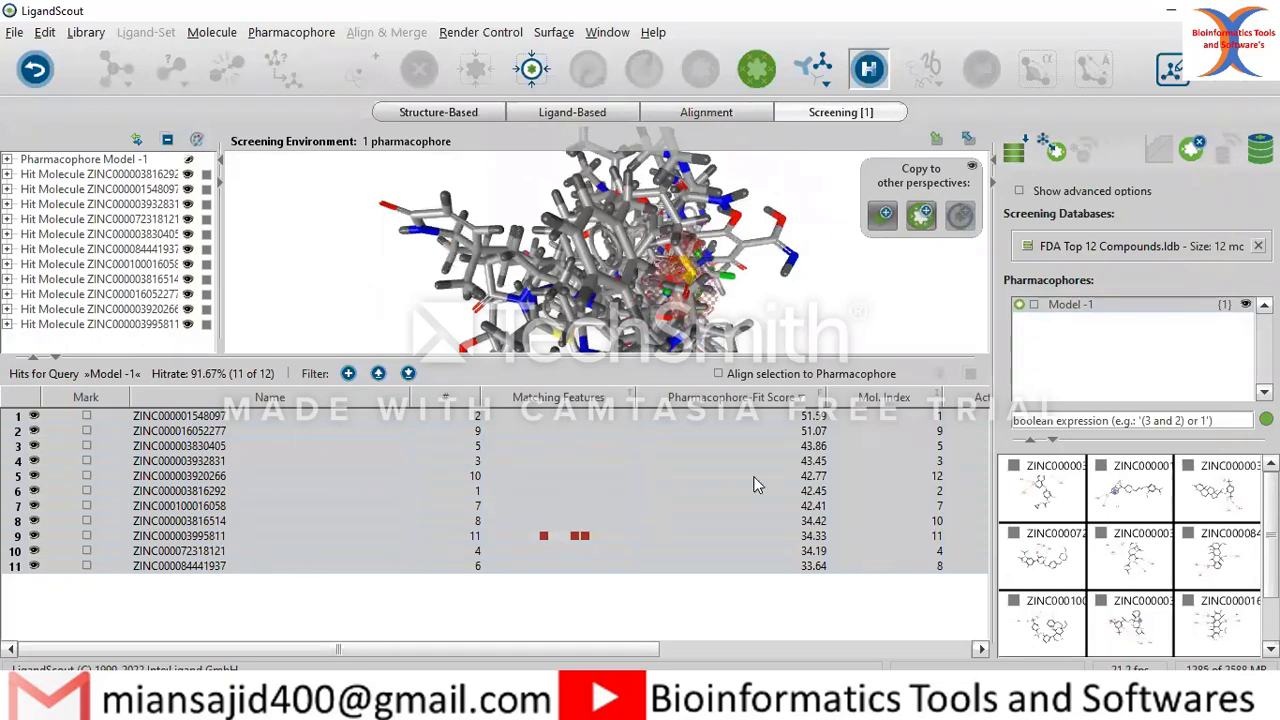
left_click(196, 540)
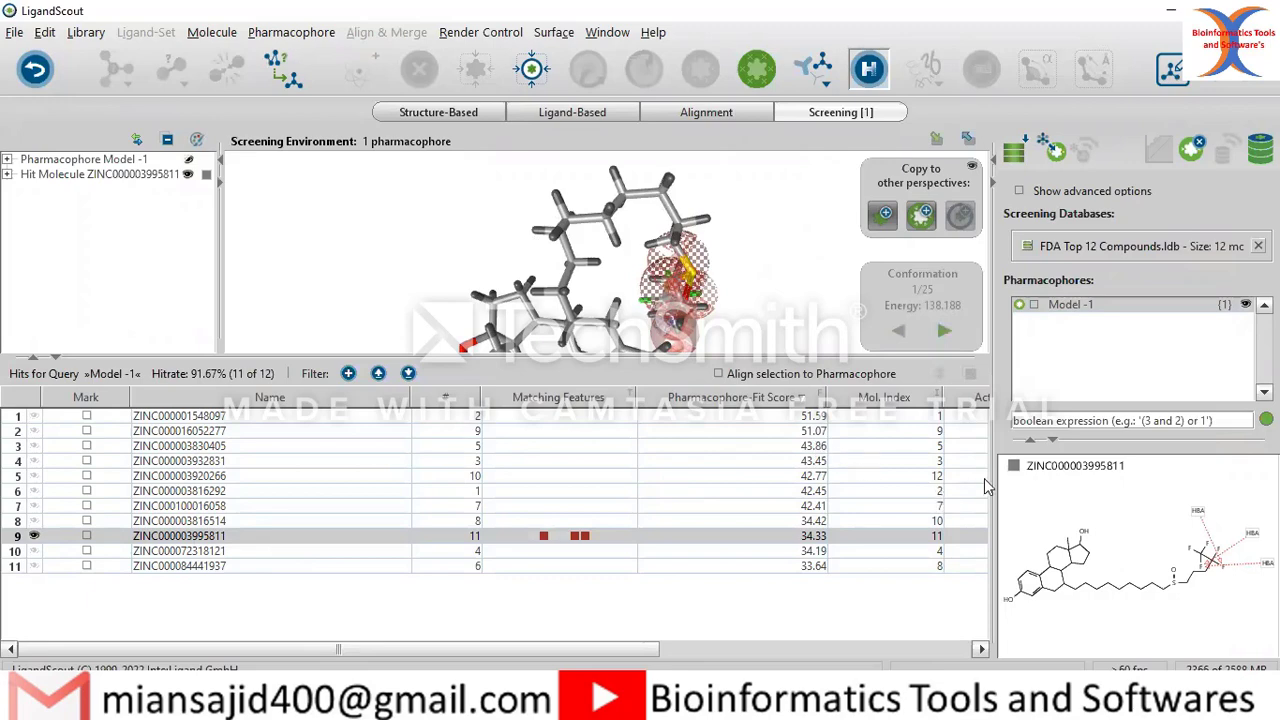
double_click(1066, 473)
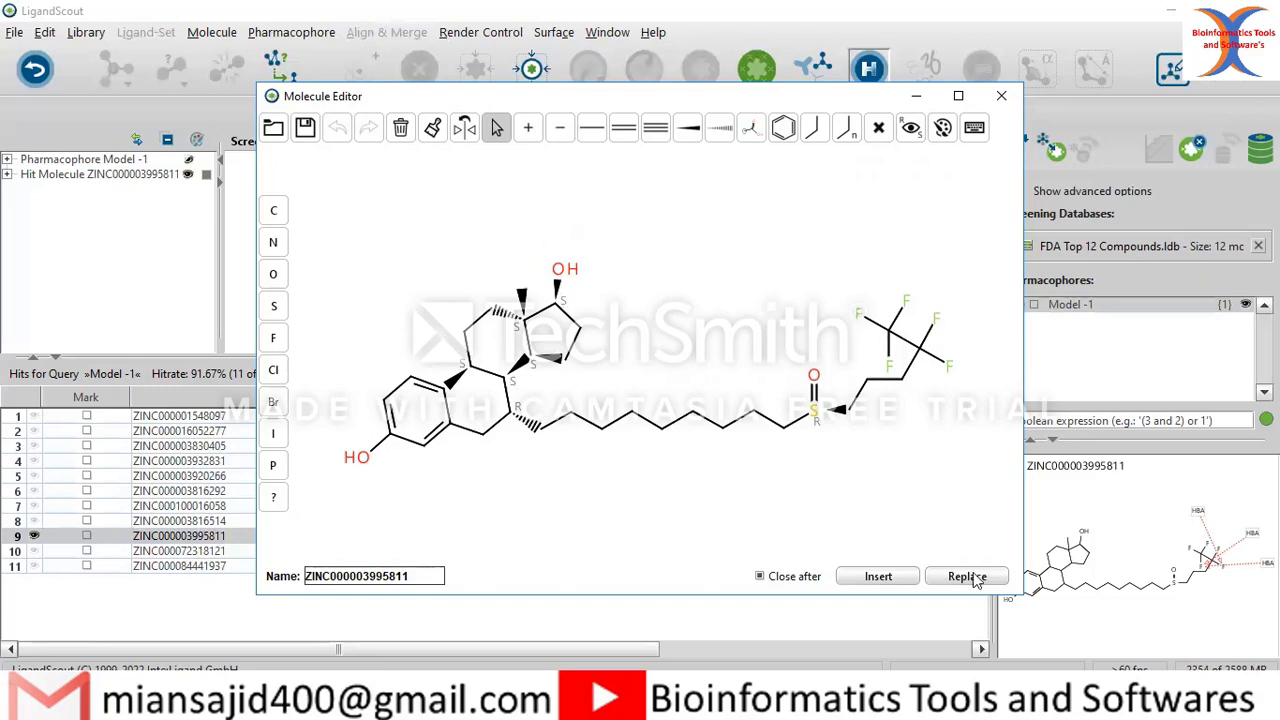
left_click(1002, 98)
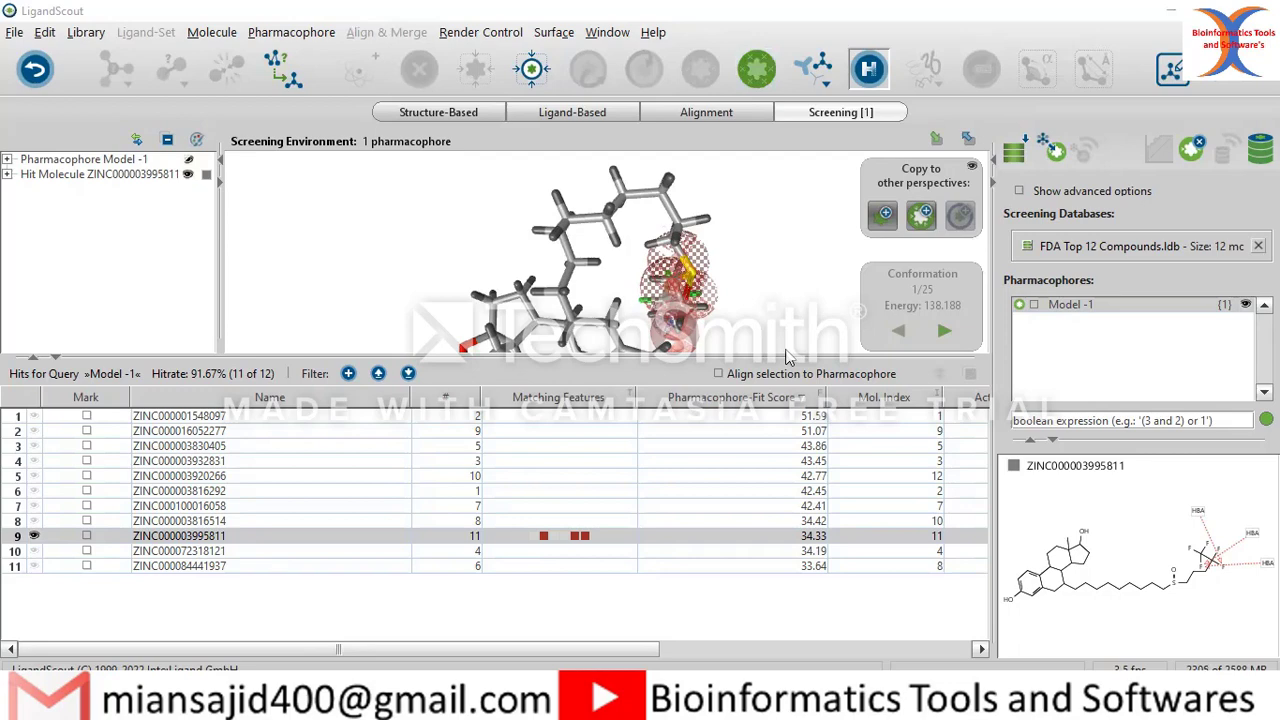
double_click(1075, 480)
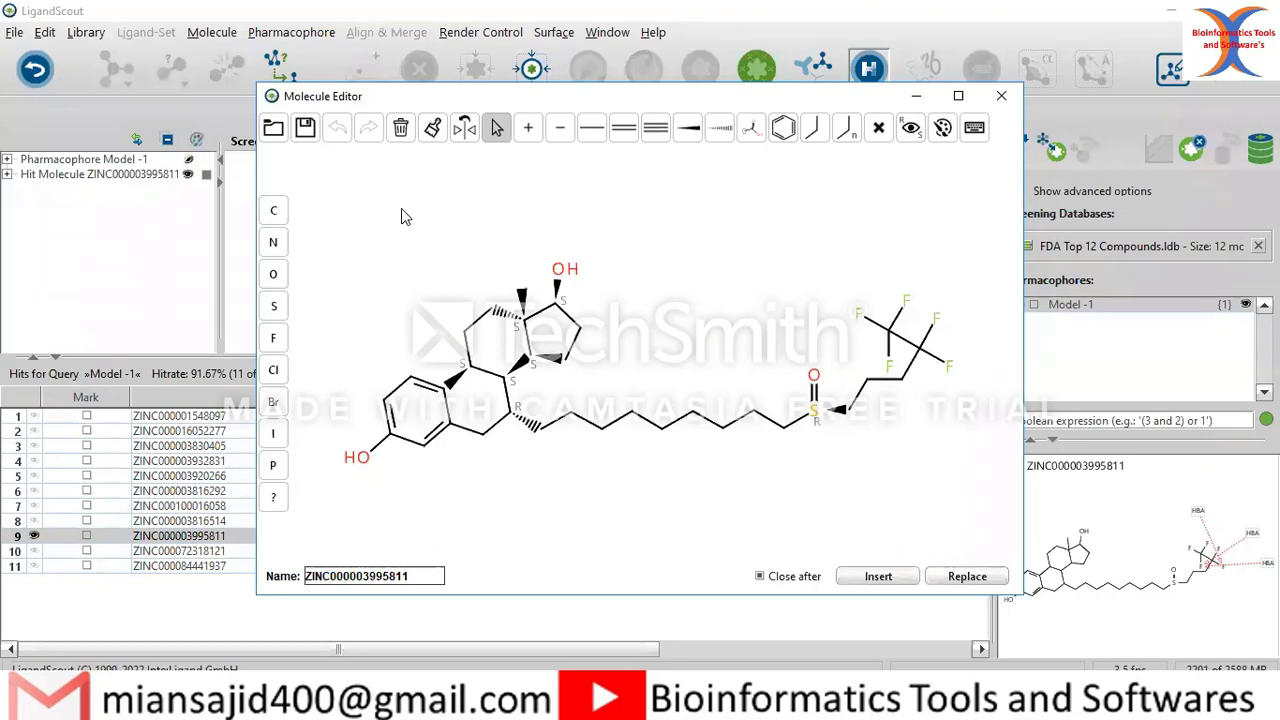
left_click(1001, 96)
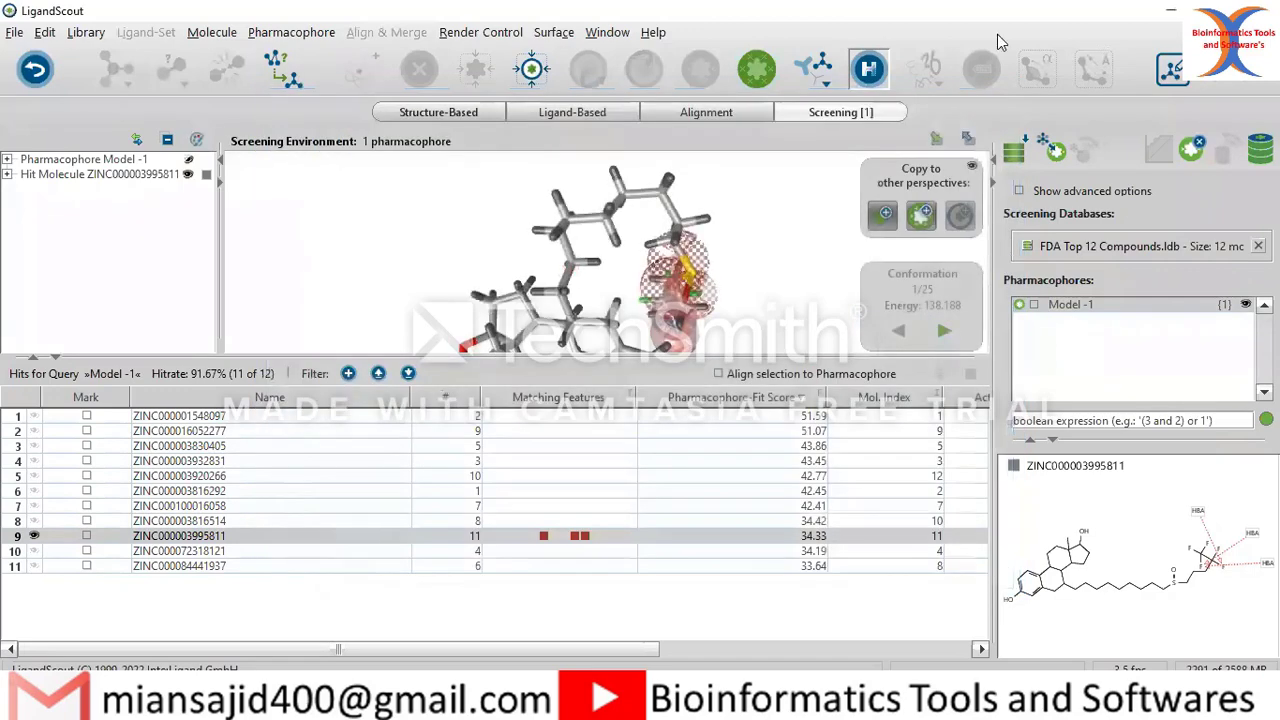